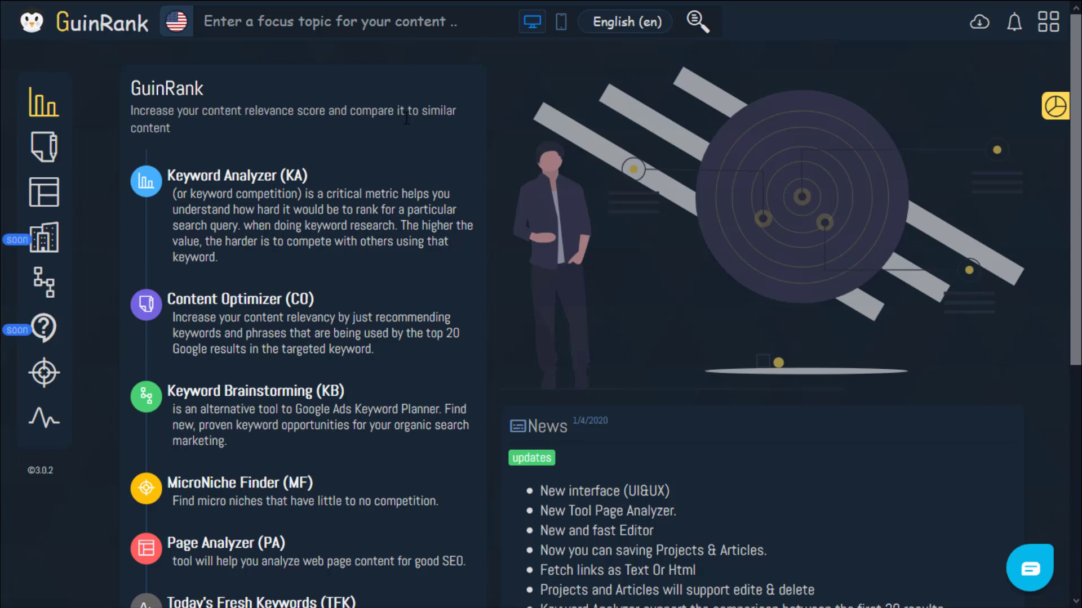
Enter "seo" as the focus topic and view its keyword suggestions and matching search history
{"action": "left_click", "coordinate": [301, 28]}
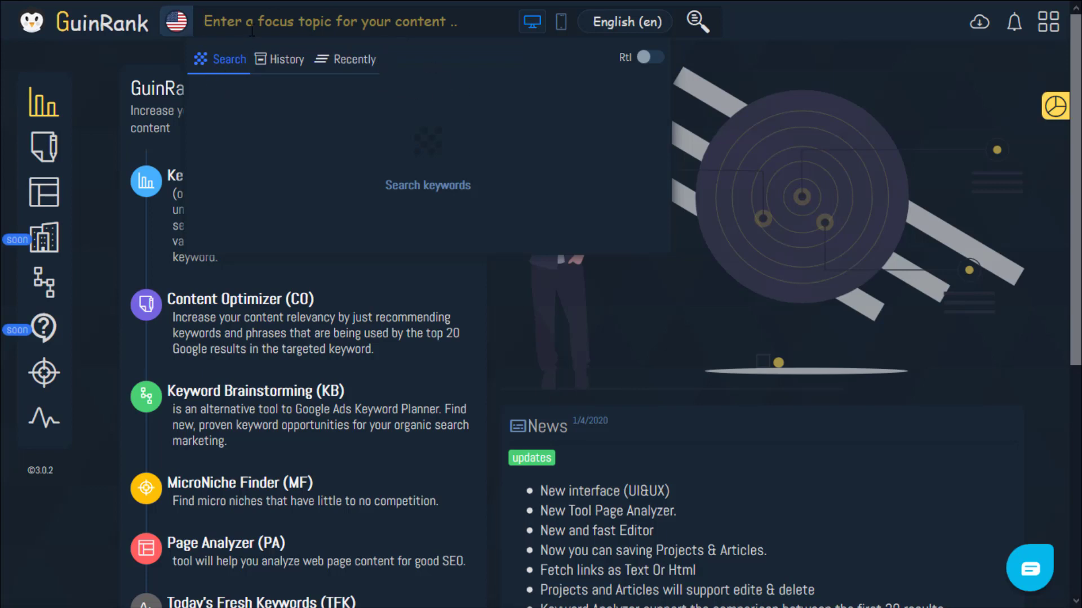
{"action": "type", "text": "se"}
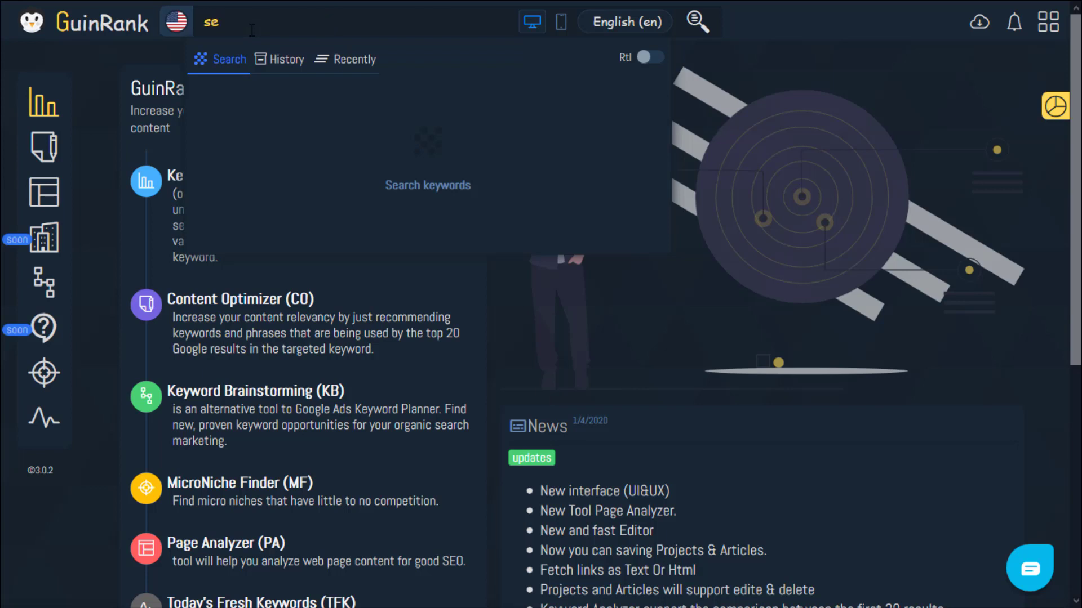
{"action": "type", "text": "o"}
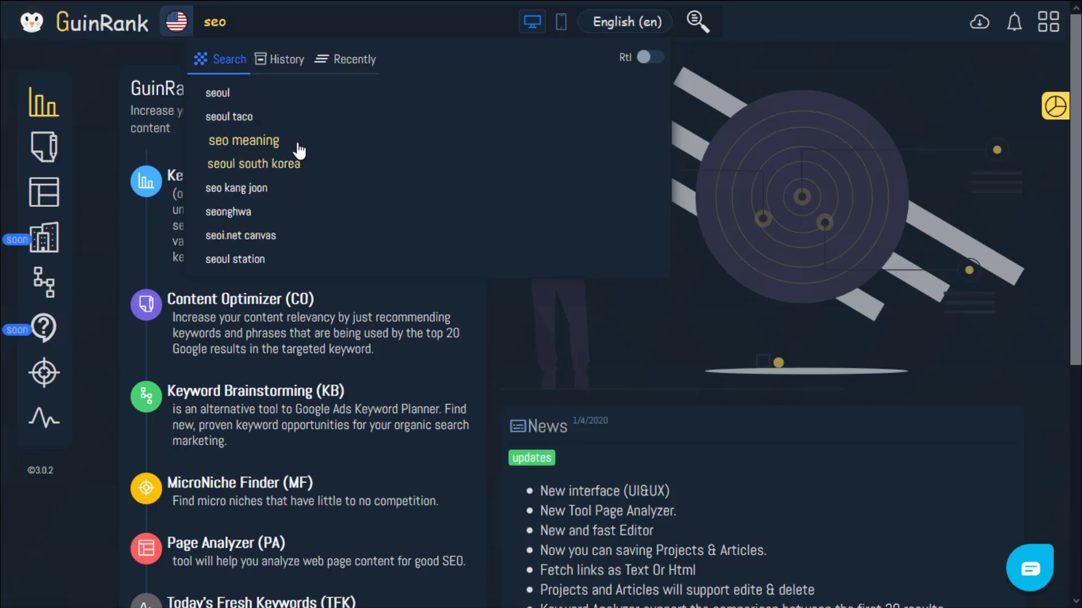
{"action": "left_click", "coordinate": [288, 72]}
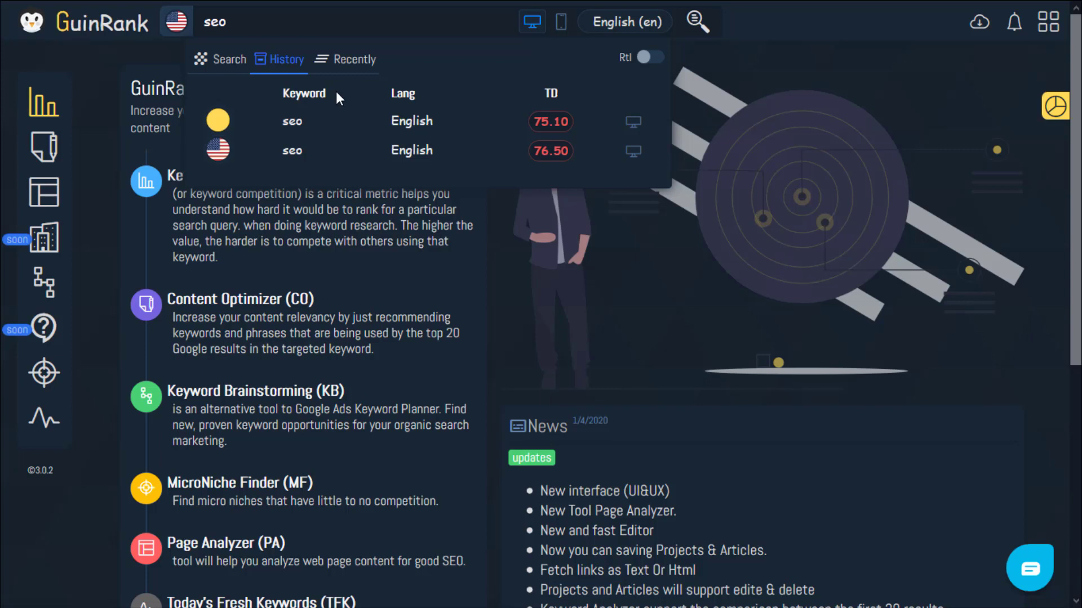
Replace the focus topic with "co" to view the matching past searches
{"action": "double_click", "coordinate": [283, 24]}
{"action": "type", "text": "co"}
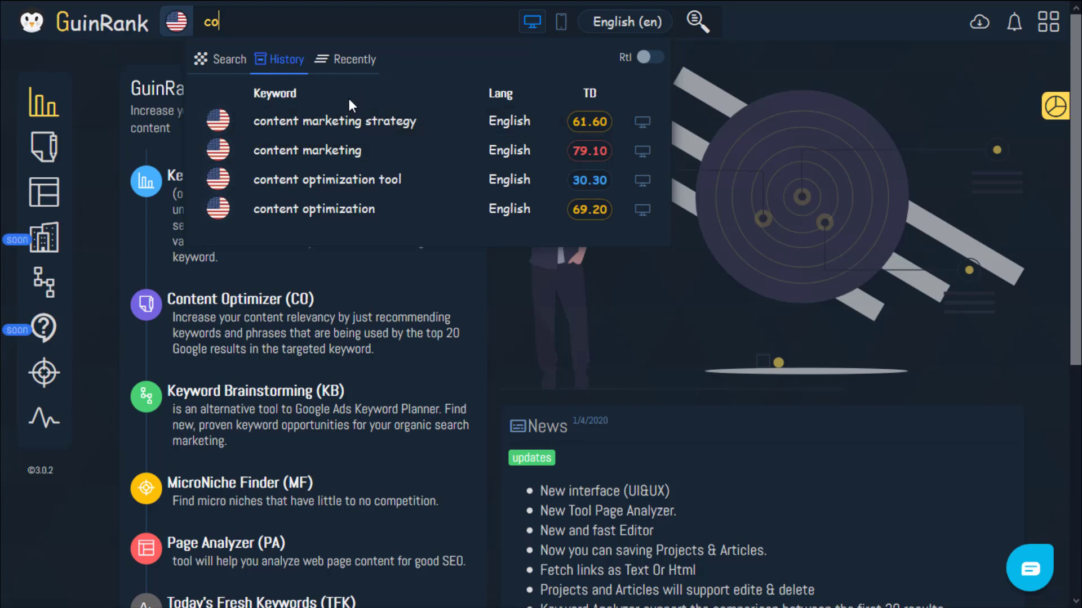
Show the recent searches and load "content marketing strategy" and then "seo" as the focus topic
{"action": "left_click", "coordinate": [349, 63]}
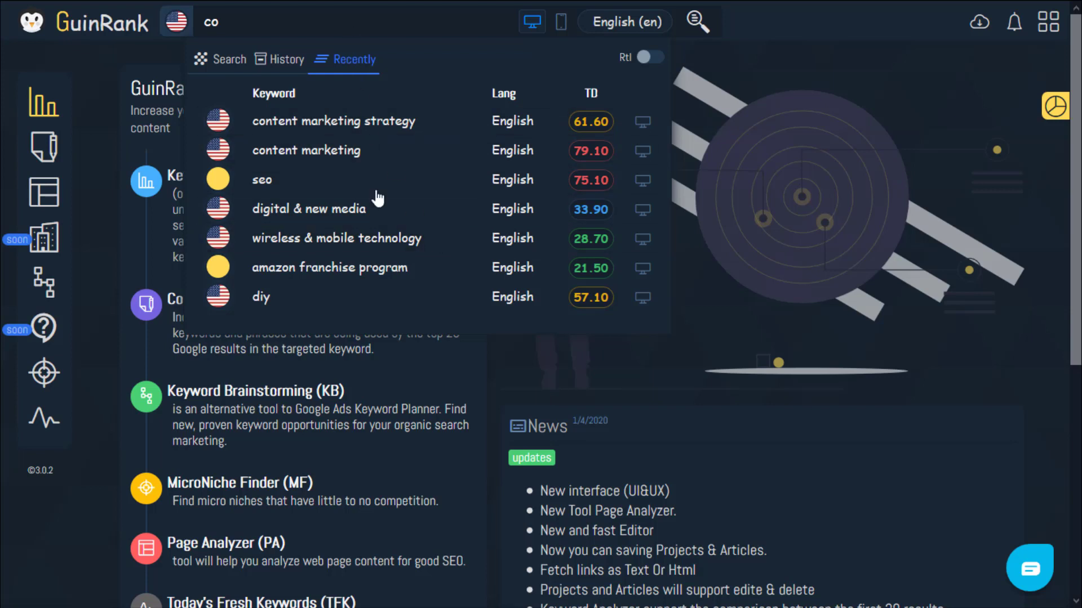
{"action": "left_click", "coordinate": [432, 129]}
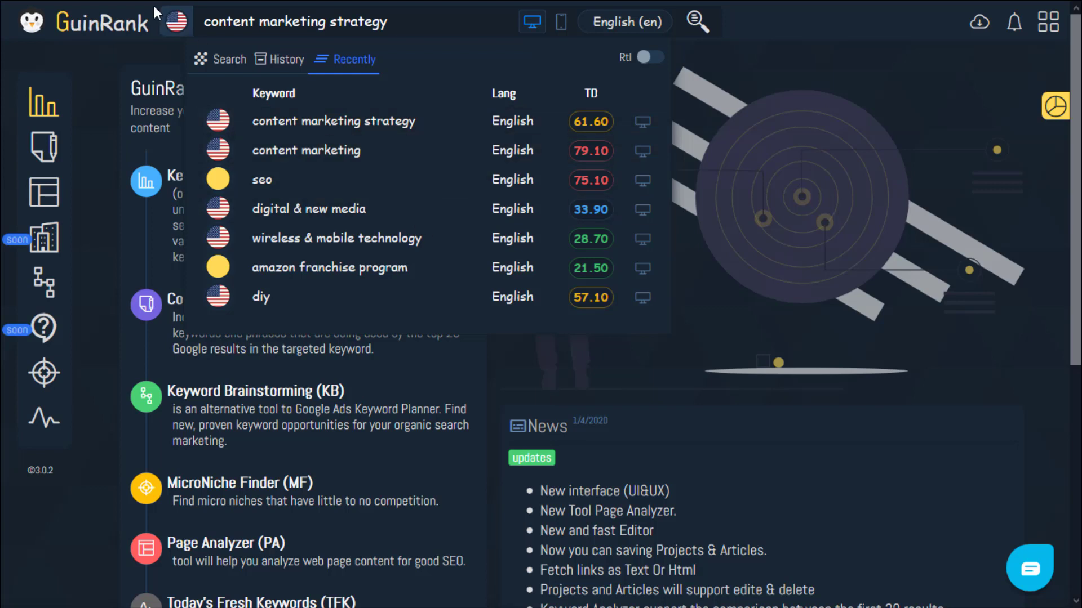
{"action": "left_click", "coordinate": [309, 189]}
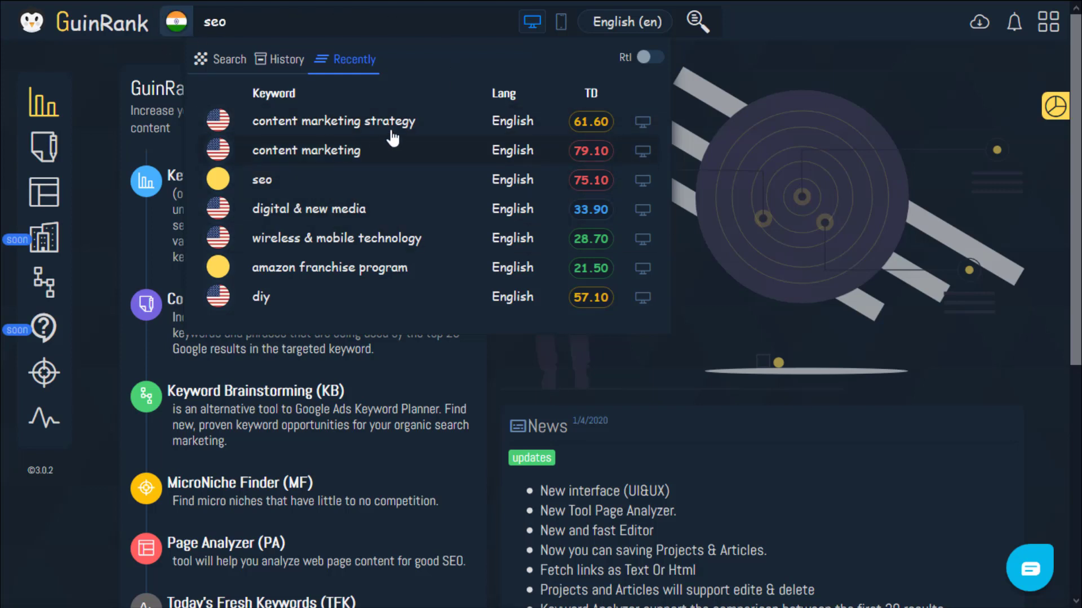
Browse the countries available for the keyword search, with a brief look at the language choices
{"action": "left_click", "coordinate": [174, 34]}
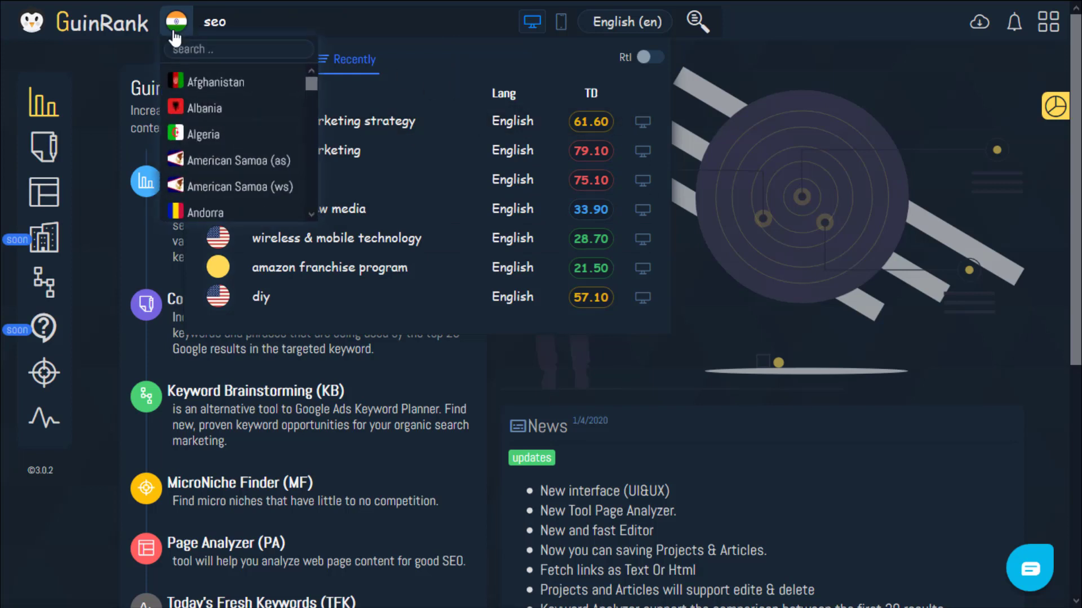
{"action": "left_click", "coordinate": [622, 23]}
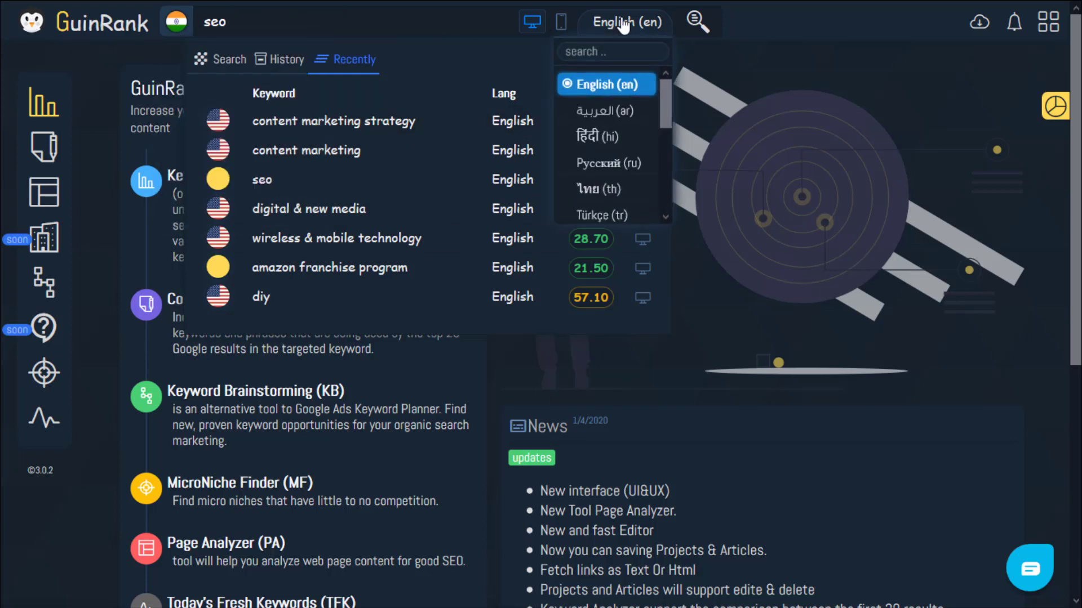
{"action": "left_click", "coordinate": [177, 35]}
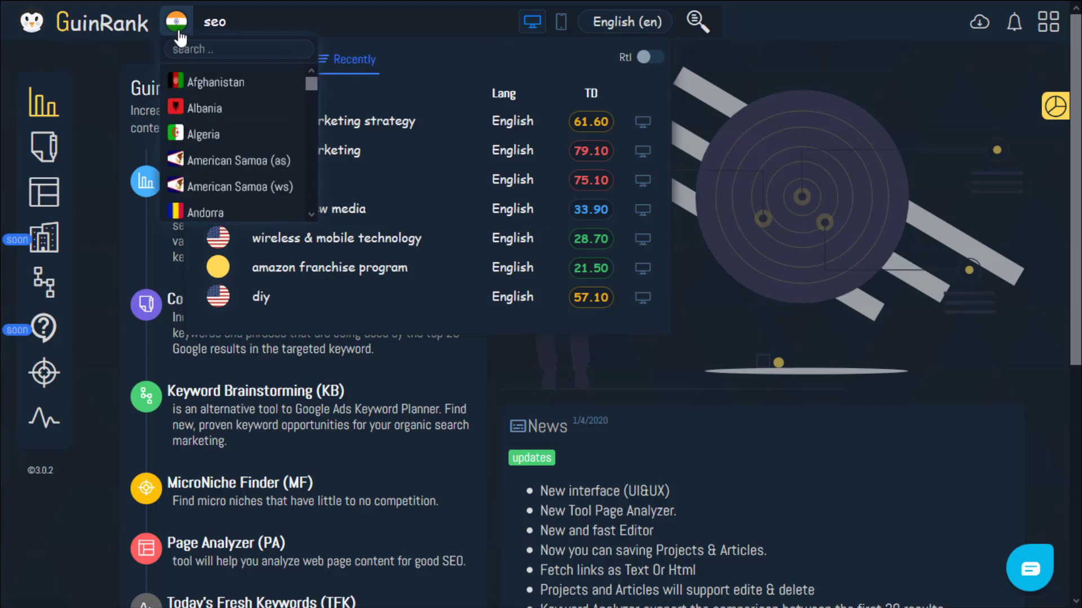
{"action": "left_click", "coordinate": [179, 48]}
{"action": "scroll", "coordinate": [216, 97], "scroll_direction": "down", "scroll_amount": 3}
{"action": "scroll", "coordinate": [227, 135], "scroll_direction": "up", "scroll_amount": 3}
{"action": "scroll", "coordinate": [249, 123], "scroll_direction": "down", "scroll_amount": 8}
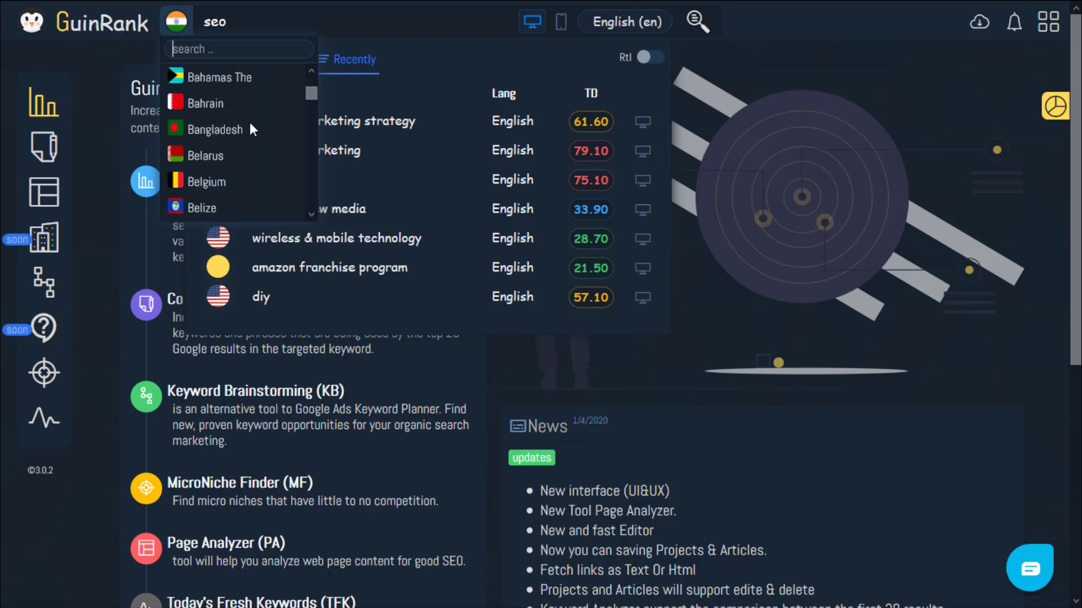
{"action": "scroll", "coordinate": [246, 88], "scroll_direction": "up", "scroll_amount": 8}
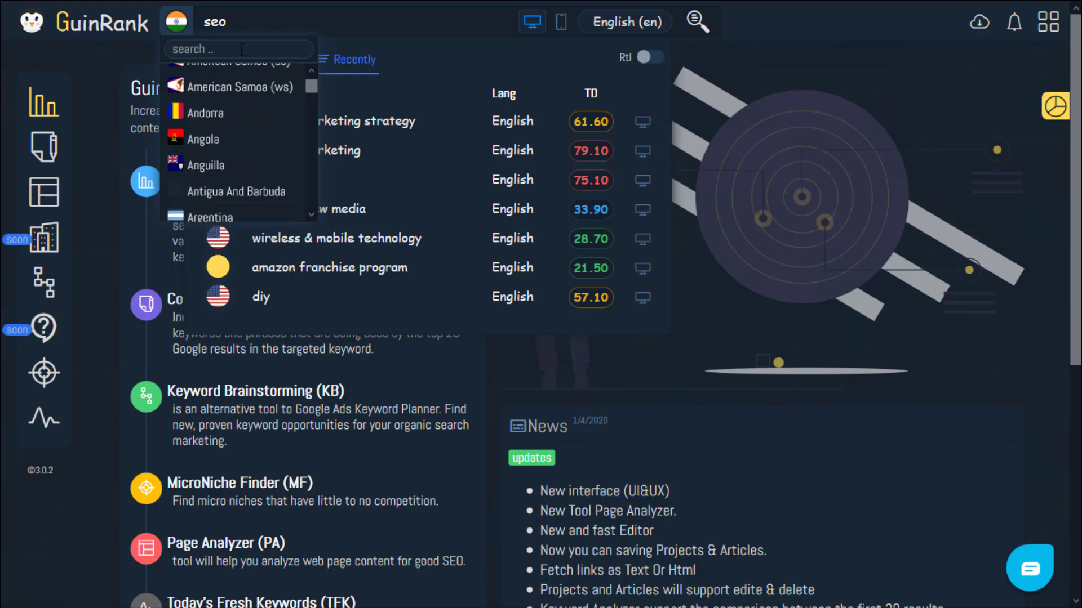
Search the country list for "eg" and then "mor", clearing the search text after each
{"action": "type", "text": "e"}
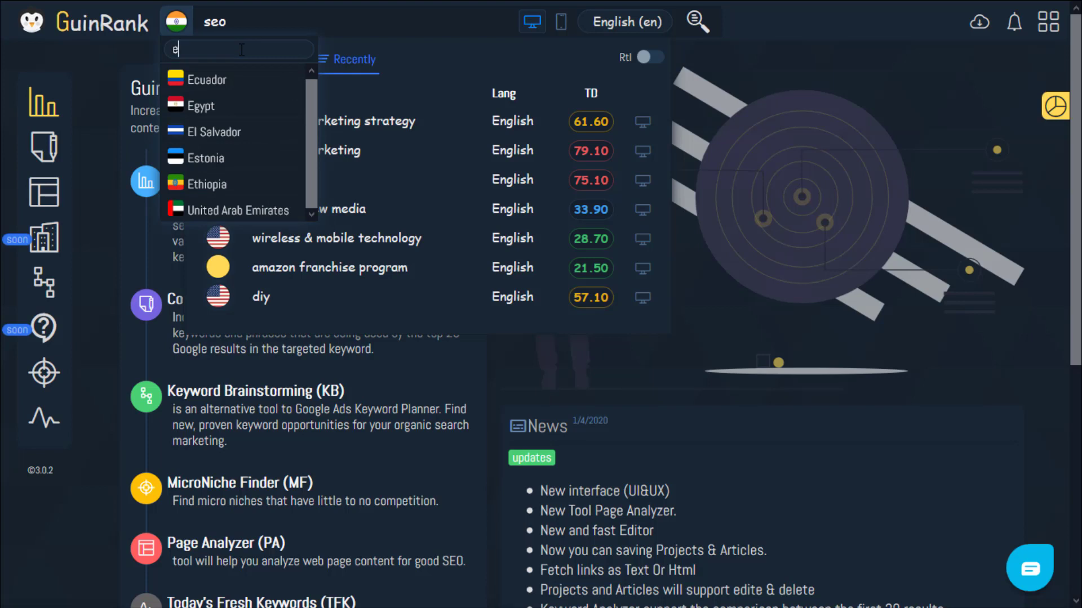
{"action": "type", "text": "g"}
{"action": "key", "text": "BackSpace"}
{"action": "key", "text": "BackSpace"}
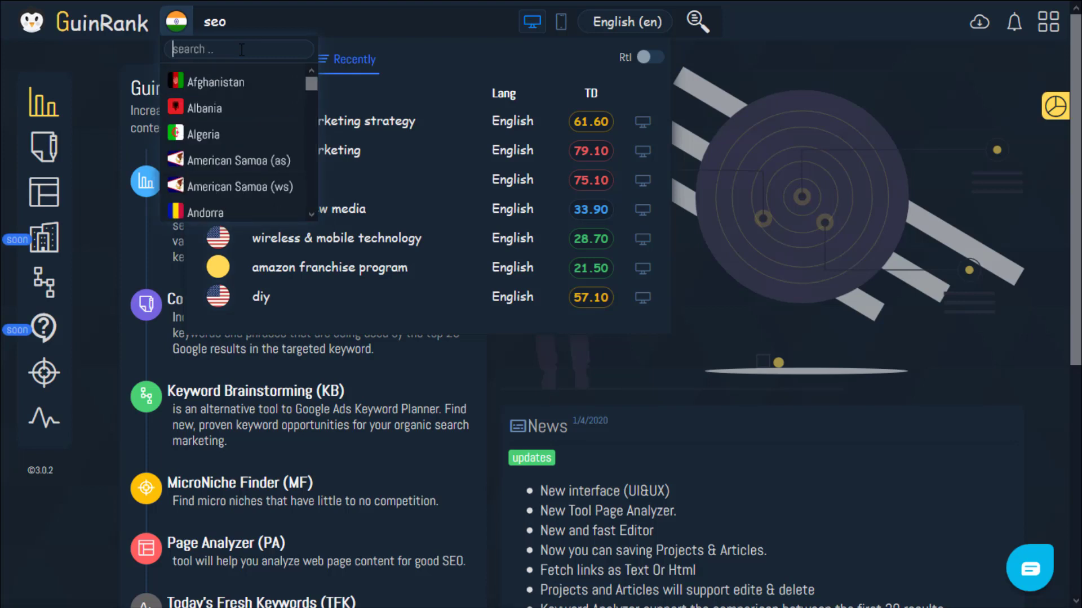
{"action": "type", "text": "mo"}
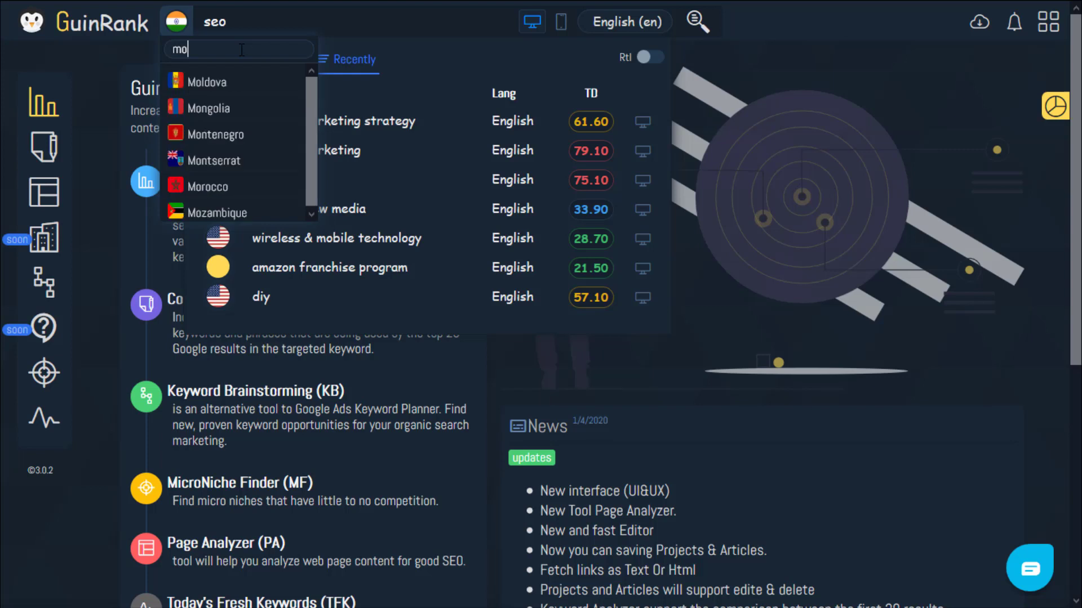
{"action": "type", "text": "r"}
{"action": "key", "text": "BackSpace"}
{"action": "key", "text": "BackSpace"}
{"action": "key", "text": "BackSpace"}
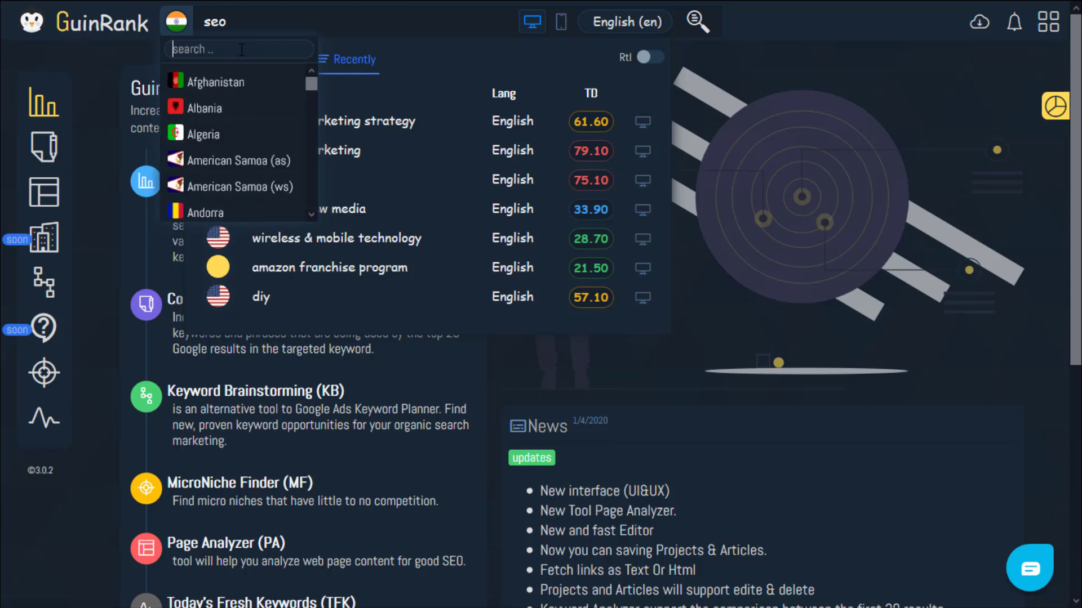
Browse the languages available for the keyword search and close the list without changing the language
{"action": "left_click", "coordinate": [631, 25]}
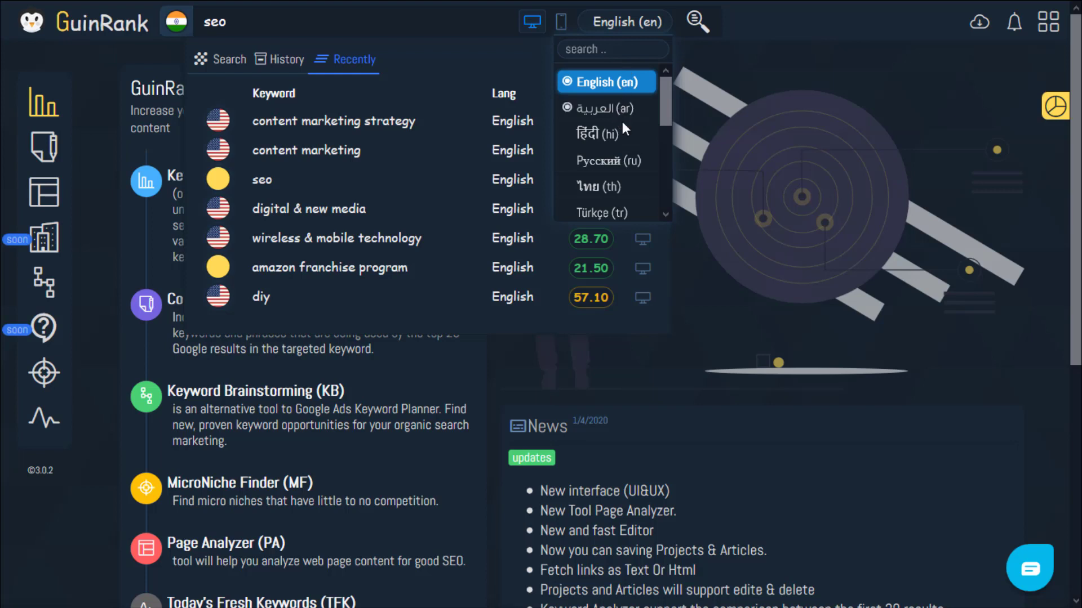
{"action": "scroll", "coordinate": [627, 164], "scroll_direction": "down", "scroll_amount": 3}
{"action": "scroll", "coordinate": [627, 169], "scroll_direction": "down", "scroll_amount": 2}
{"action": "scroll", "coordinate": [629, 177], "scroll_direction": "up", "scroll_amount": 5}
{"action": "left_click", "coordinate": [621, 51]}
{"action": "left_click", "coordinate": [473, 54]}
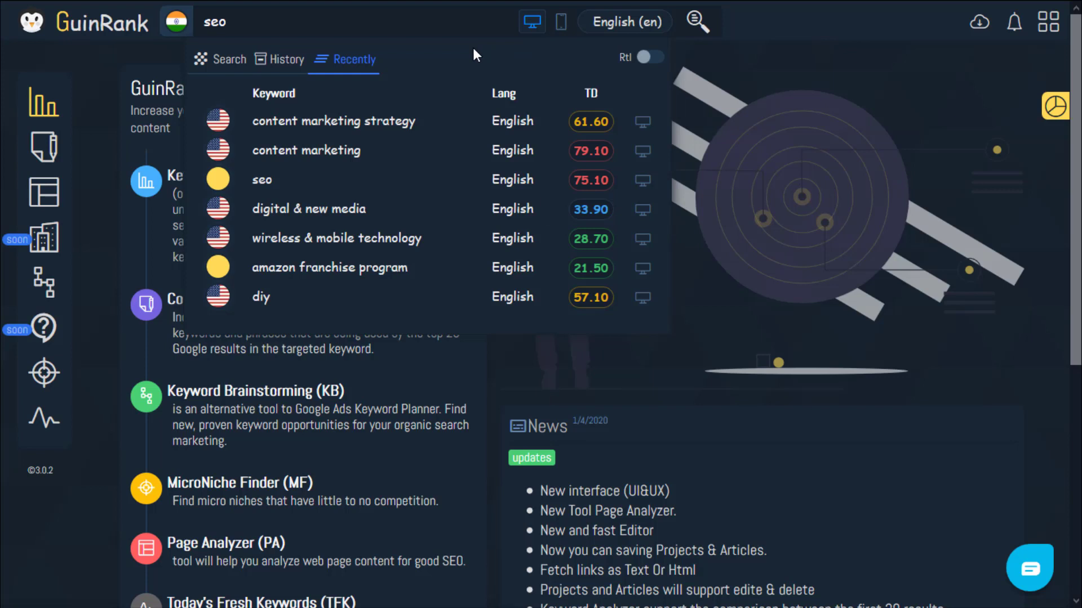
Analyze the recent keyword "content marketing strategy" for desktop, the United States and English
{"action": "left_click", "coordinate": [536, 28]}
{"action": "left_click", "coordinate": [423, 129]}
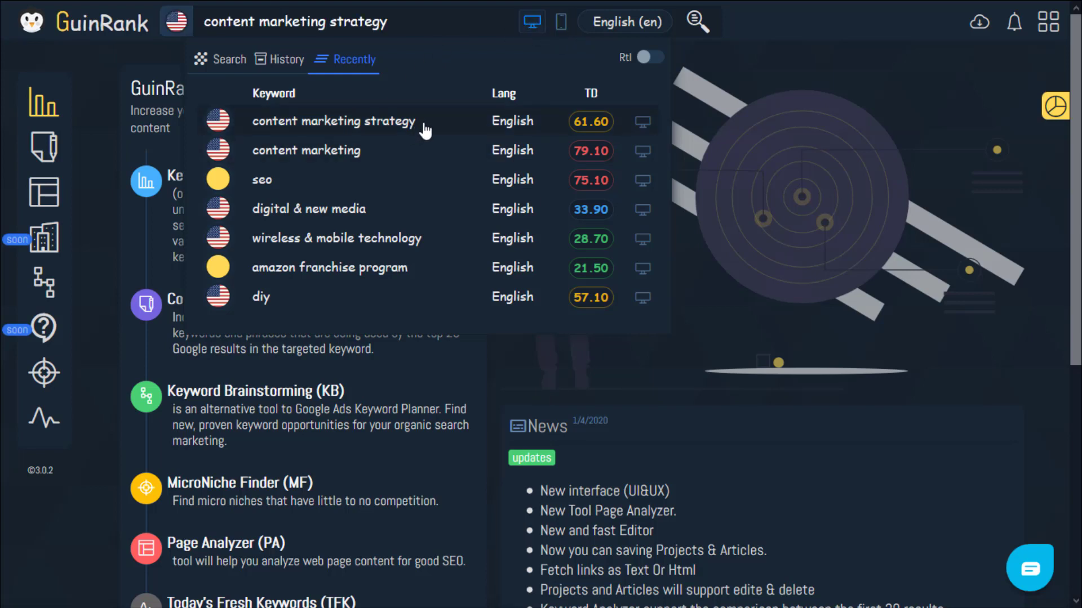
{"action": "left_click", "coordinate": [698, 22]}
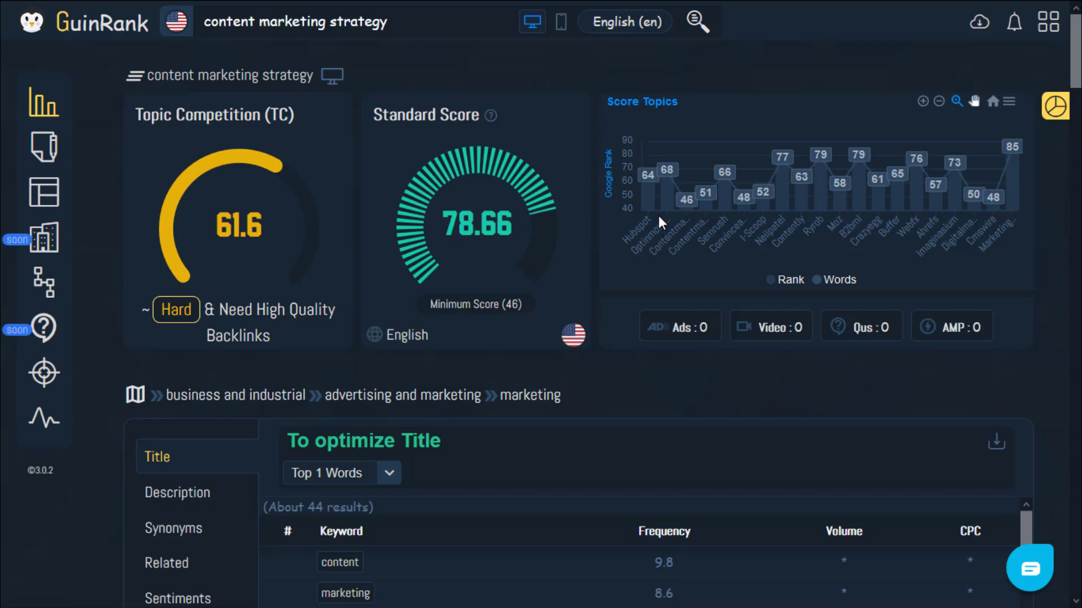
Examine the competing sites' scores in the Score Topics chart and the minimum standard score
{"action": "mouse_move", "coordinate": [644, 205]}
{"action": "mouse_move", "coordinate": [823, 144]}
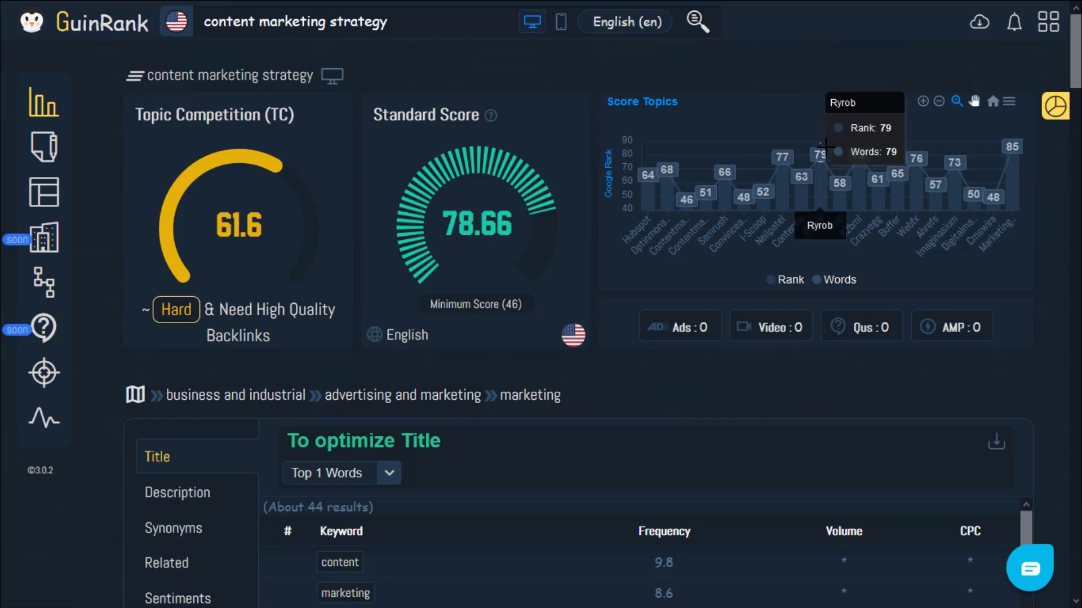
{"action": "left_click_drag", "start_coordinate": [826, 147], "coordinate": [653, 158]}
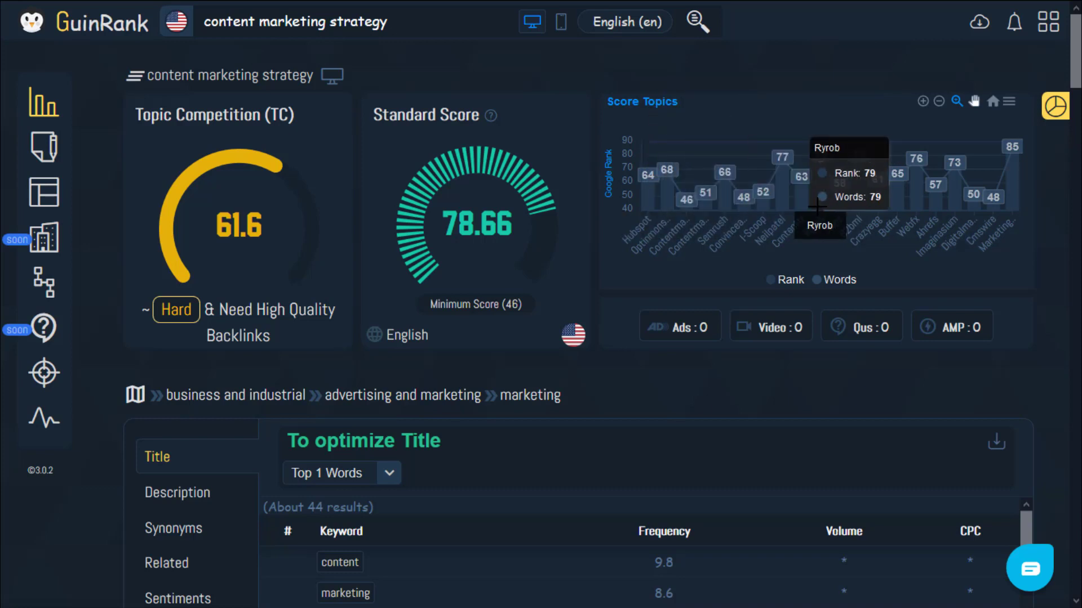
{"action": "mouse_move", "coordinate": [687, 205]}
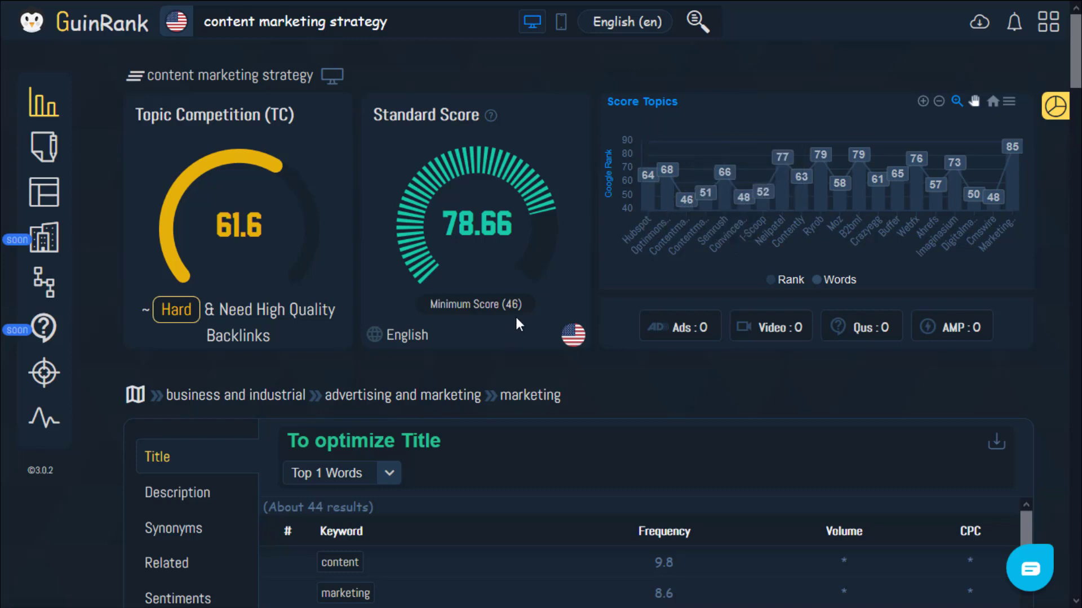
{"action": "left_click", "coordinate": [450, 306]}
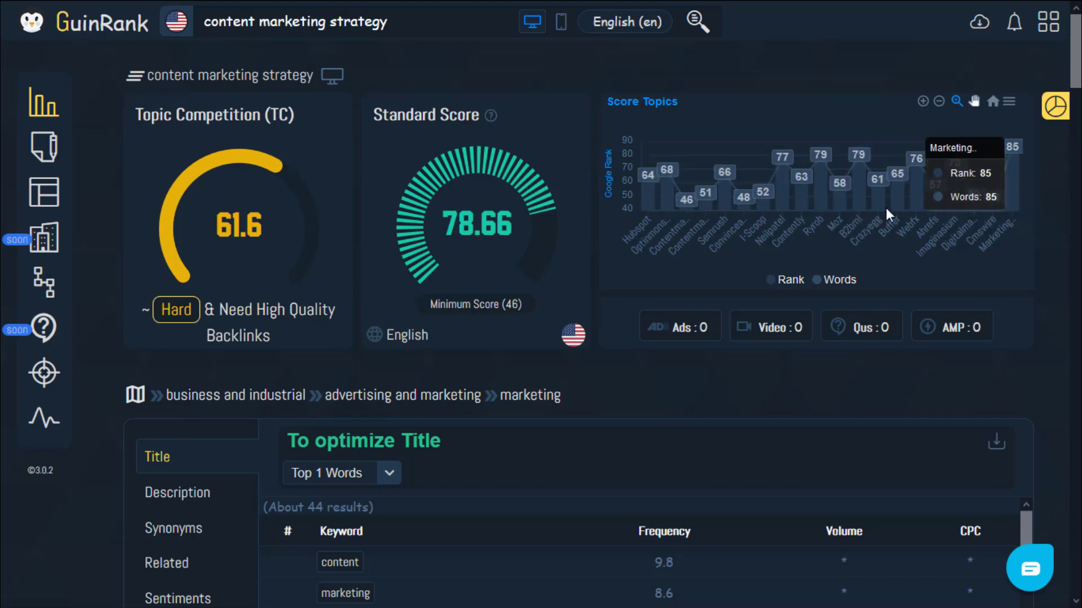
{"action": "scroll", "coordinate": [1020, 243], "scroll_direction": "down", "scroll_amount": 1}
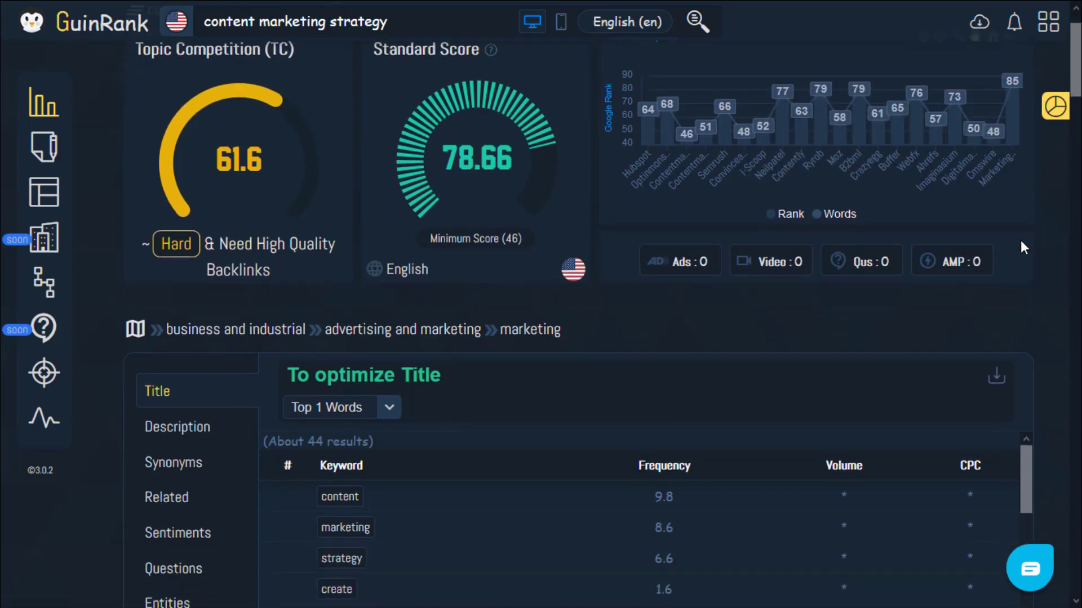
{"action": "scroll", "coordinate": [1061, 232], "scroll_direction": "up", "scroll_amount": 1}
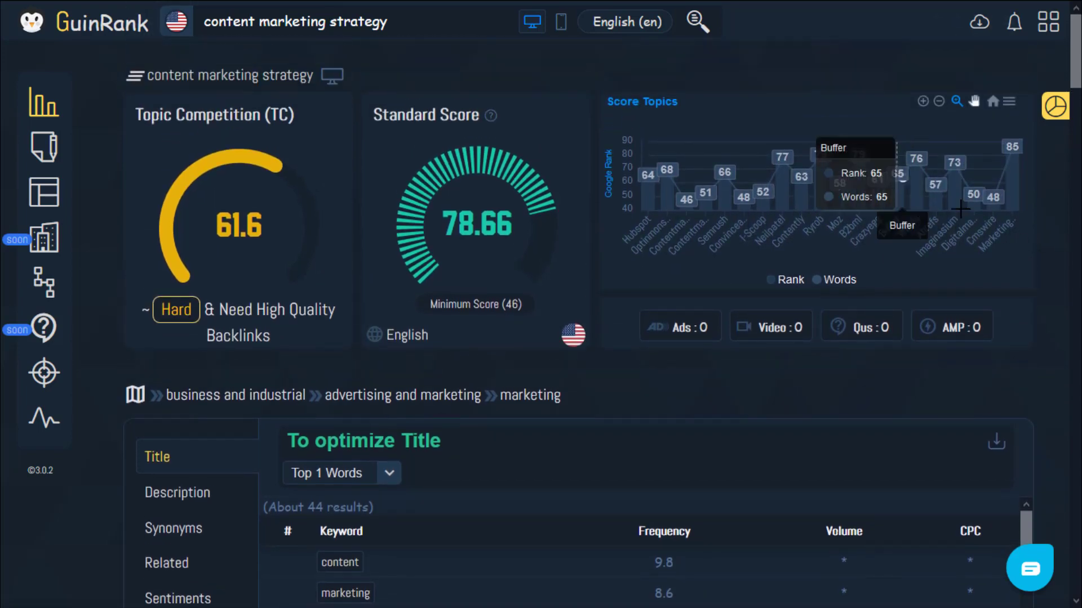
Review the Ads, Video, Qus and AMP indicators beneath the score chart
{"action": "scroll", "coordinate": [1032, 246], "scroll_direction": "down", "scroll_amount": 2}
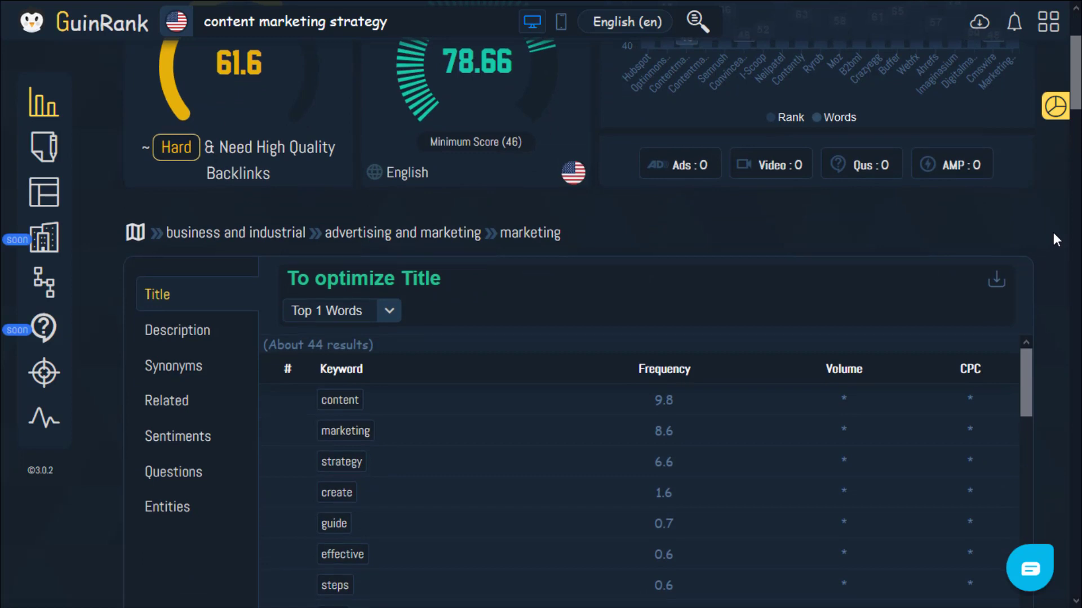
{"action": "scroll", "coordinate": [1053, 233], "scroll_direction": "down", "scroll_amount": 2}
{"action": "scroll", "coordinate": [1053, 233], "scroll_direction": "up", "scroll_amount": 2}
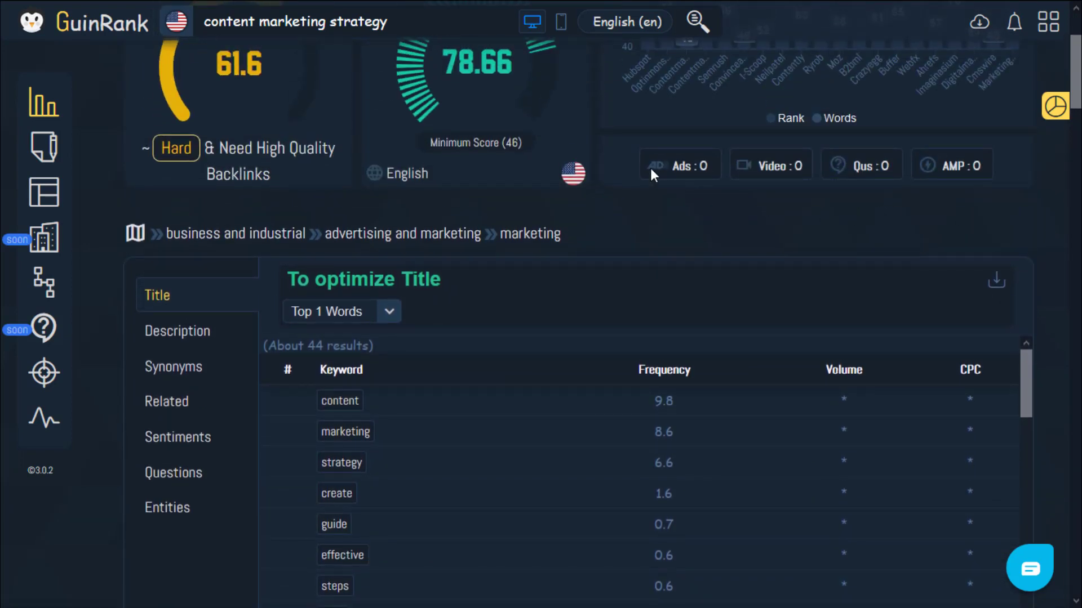
{"action": "scroll", "coordinate": [724, 222], "scroll_direction": "up", "scroll_amount": 2}
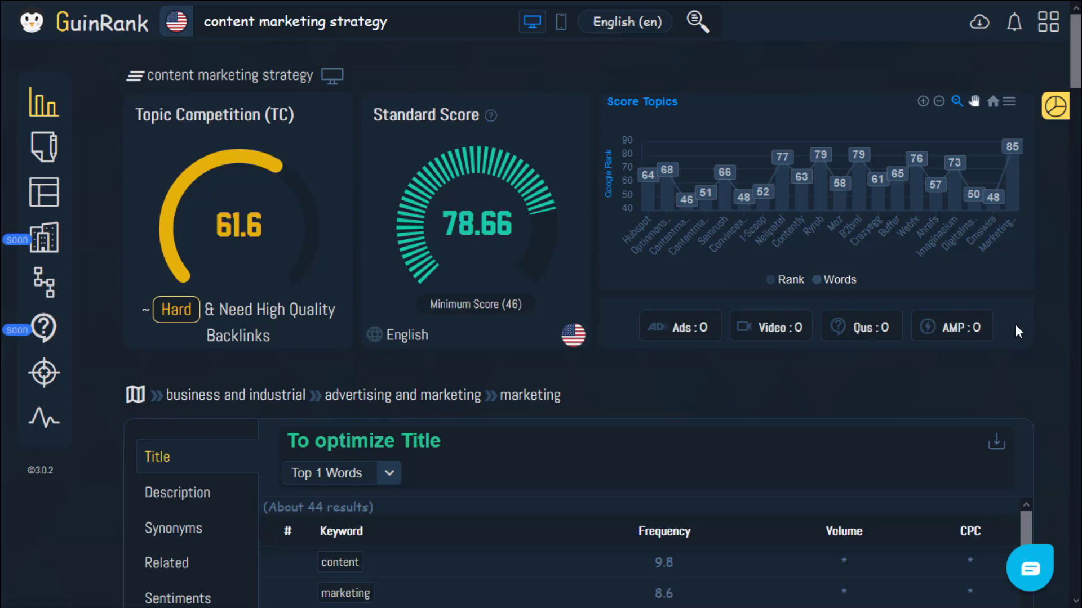
Review the keyword's topic category path and the table of words for optimizing the title
{"action": "scroll", "coordinate": [1014, 332], "scroll_direction": "down", "scroll_amount": 3}
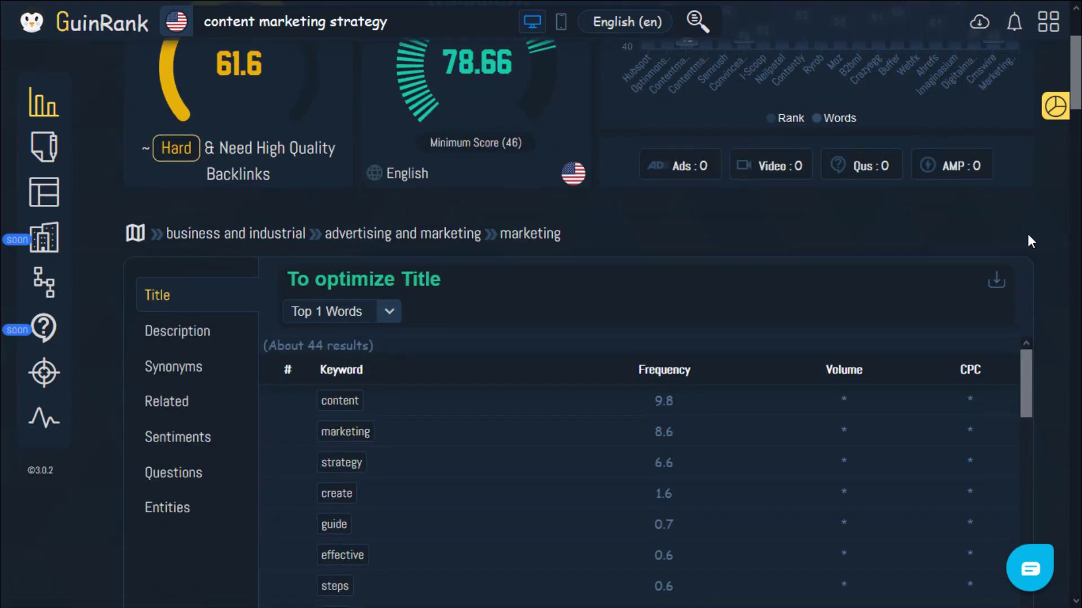
{"action": "scroll", "coordinate": [1041, 272], "scroll_direction": "down", "scroll_amount": 2}
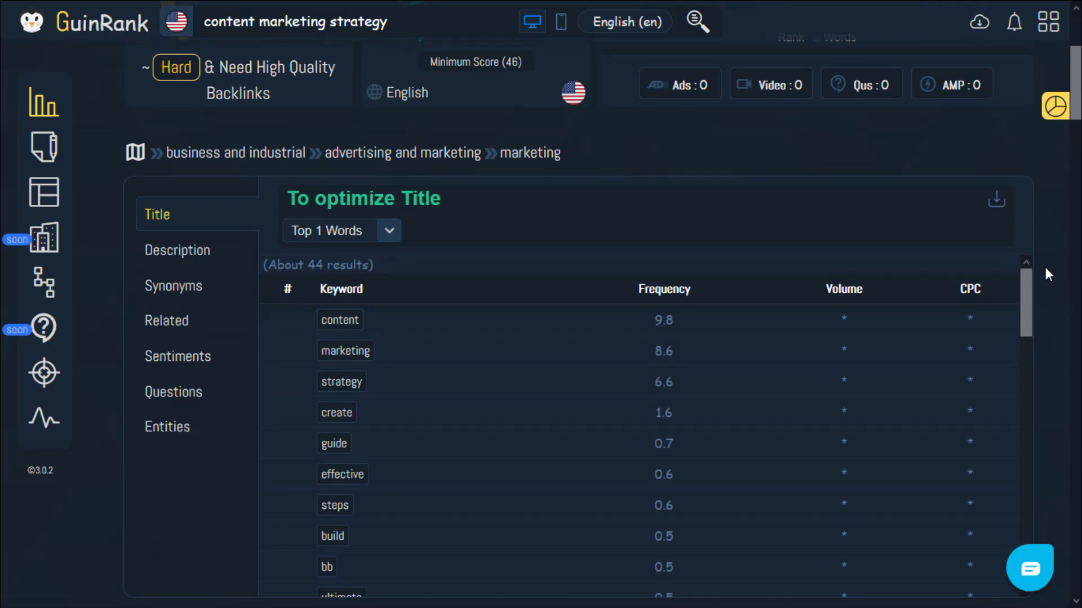
{"action": "scroll", "coordinate": [752, 102], "scroll_direction": "down", "scroll_amount": 2}
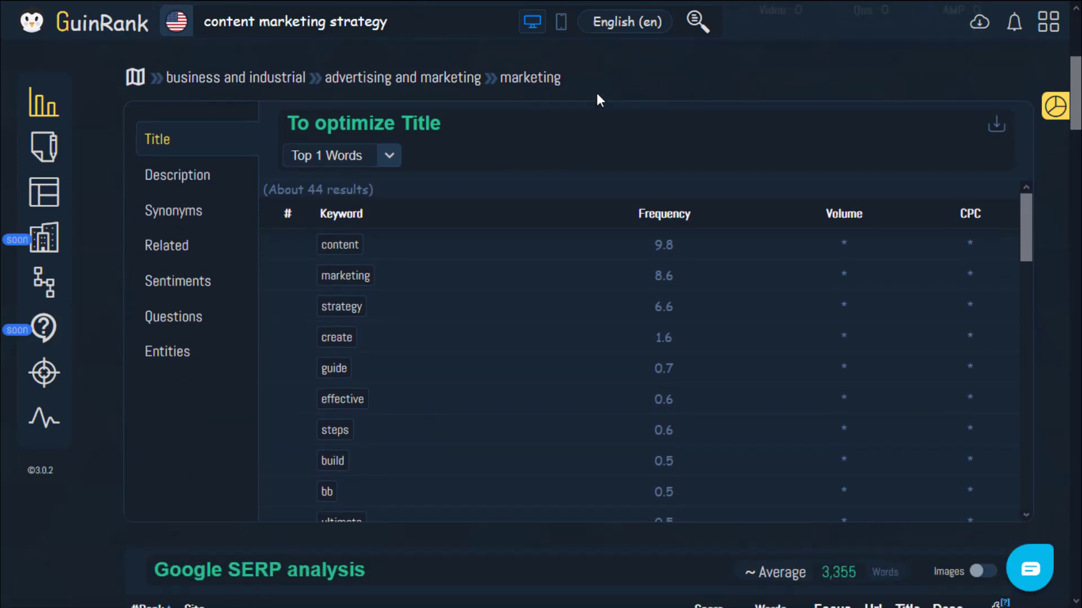
{"action": "scroll", "coordinate": [507, 135], "scroll_direction": "up", "scroll_amount": 2}
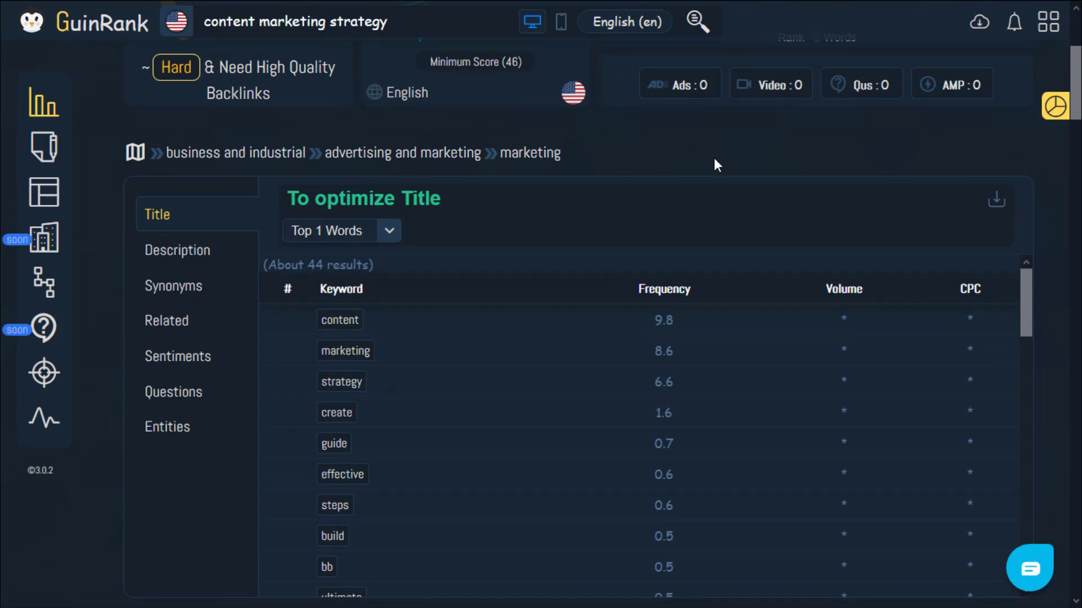
{"action": "scroll", "coordinate": [715, 162], "scroll_direction": "up", "scroll_amount": 2}
{"action": "scroll", "coordinate": [714, 159], "scroll_direction": "down", "scroll_amount": 2}
{"action": "scroll", "coordinate": [580, 156], "scroll_direction": "up", "scroll_amount": 2}
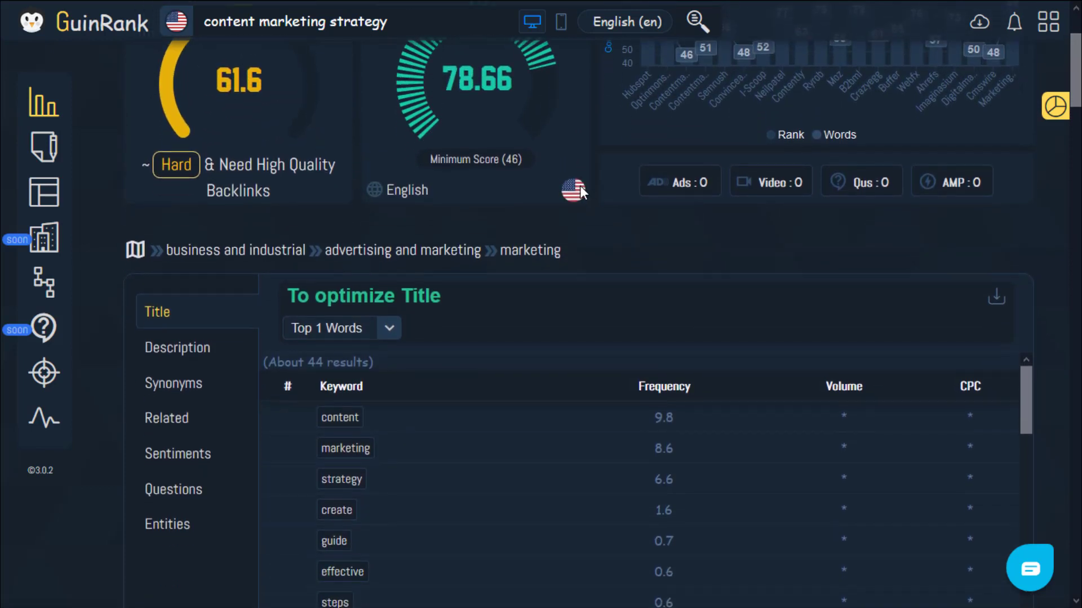
Examine the last level of the keyword's category path, "marketing", above the title optimization table
{"action": "scroll", "coordinate": [584, 206], "scroll_direction": "down", "scroll_amount": 1}
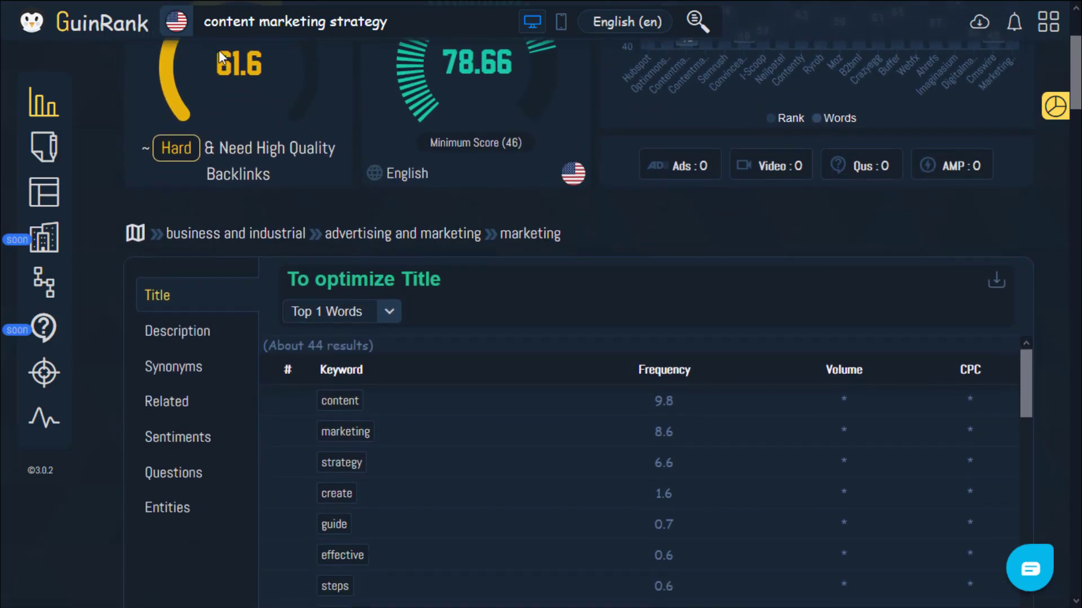
{"action": "scroll", "coordinate": [626, 189], "scroll_direction": "down", "scroll_amount": 1}
{"action": "scroll", "coordinate": [614, 178], "scroll_direction": "down", "scroll_amount": 1}
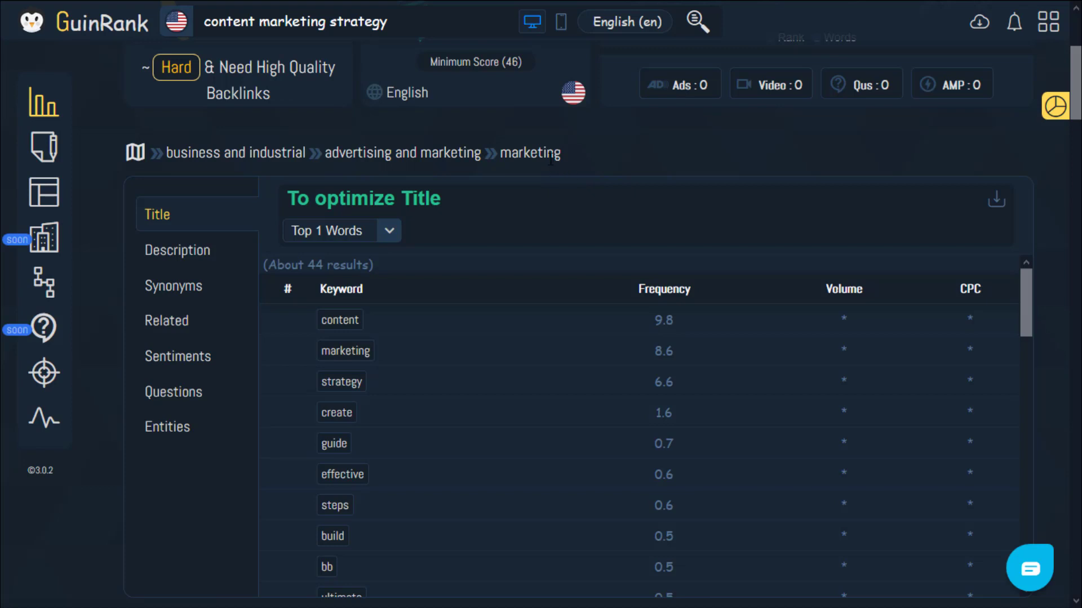
{"action": "left_click_drag", "start_coordinate": [561, 158], "coordinate": [501, 156]}
{"action": "left_click", "coordinate": [502, 156]}
{"action": "scroll", "coordinate": [590, 140], "scroll_direction": "down", "scroll_amount": 1}
{"action": "scroll", "coordinate": [585, 146], "scroll_direction": "up", "scroll_amount": 1}
{"action": "scroll", "coordinate": [1040, 168], "scroll_direction": "down", "scroll_amount": 2}
{"action": "scroll", "coordinate": [1053, 209], "scroll_direction": "up", "scroll_amount": 2}
{"action": "scroll", "coordinate": [229, 197], "scroll_direction": "down", "scroll_amount": 1}
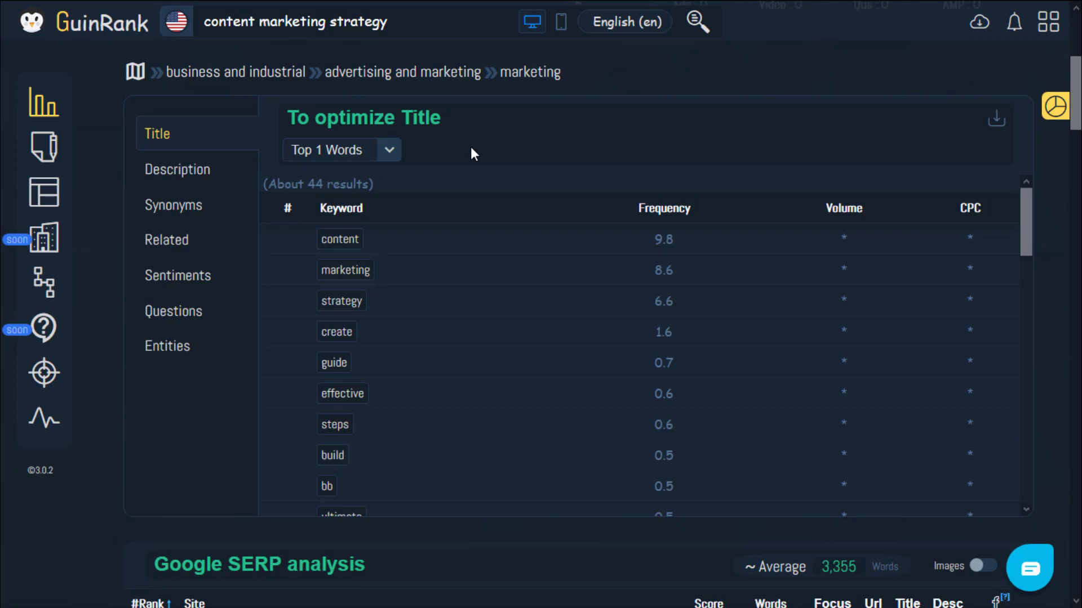
Keep the title optimization table on Top 1 words and look through its single-word keywords
{"action": "left_click", "coordinate": [371, 153]}
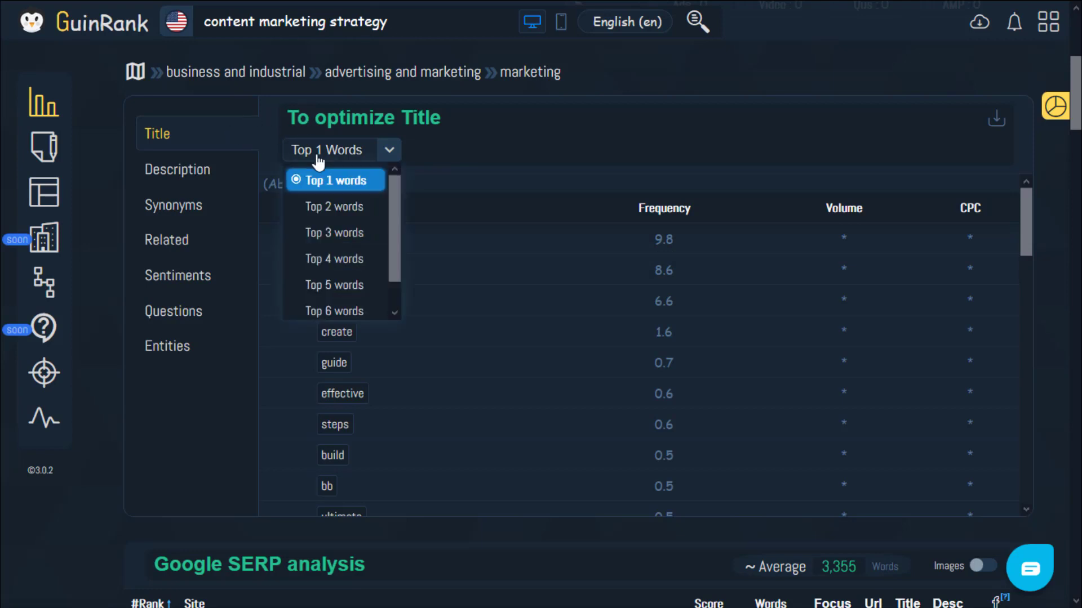
{"action": "left_click", "coordinate": [366, 181]}
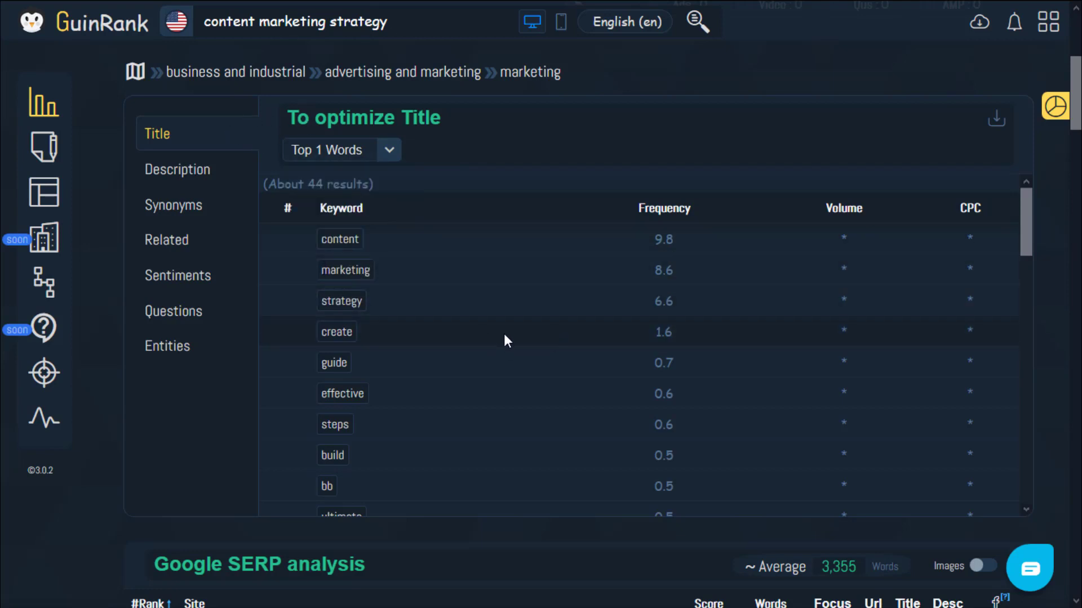
{"action": "scroll", "coordinate": [394, 324], "scroll_direction": "down", "scroll_amount": 3}
{"action": "scroll", "coordinate": [419, 316], "scroll_direction": "down", "scroll_amount": 3}
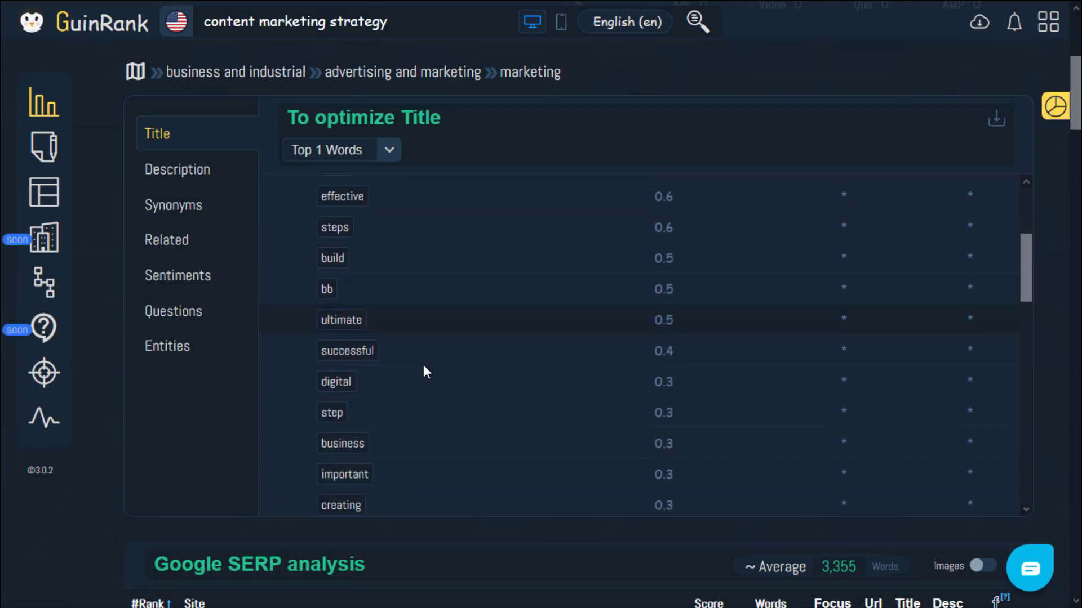
{"action": "scroll", "coordinate": [409, 310], "scroll_direction": "up", "scroll_amount": 6}
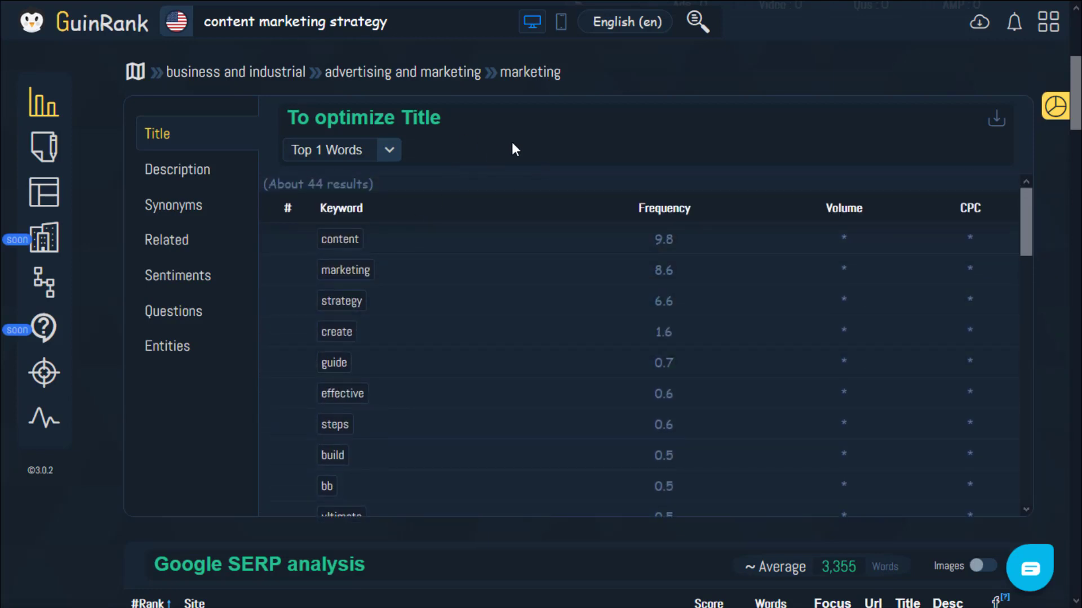
Show the title optimization table for Top 2 words and for Top 3 words
{"action": "left_click", "coordinate": [388, 150]}
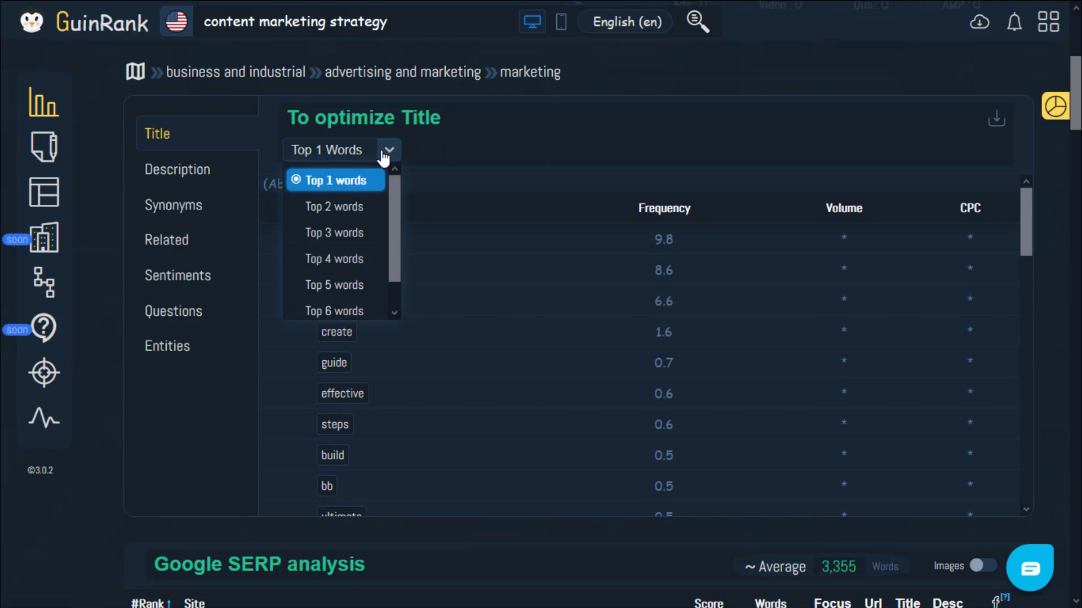
{"action": "left_click", "coordinate": [361, 207]}
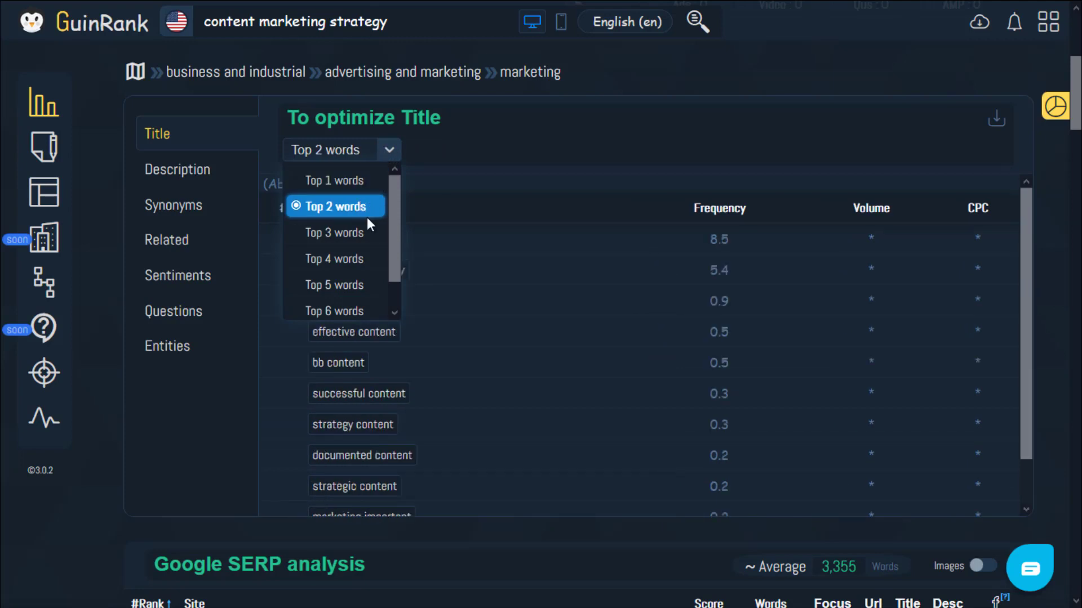
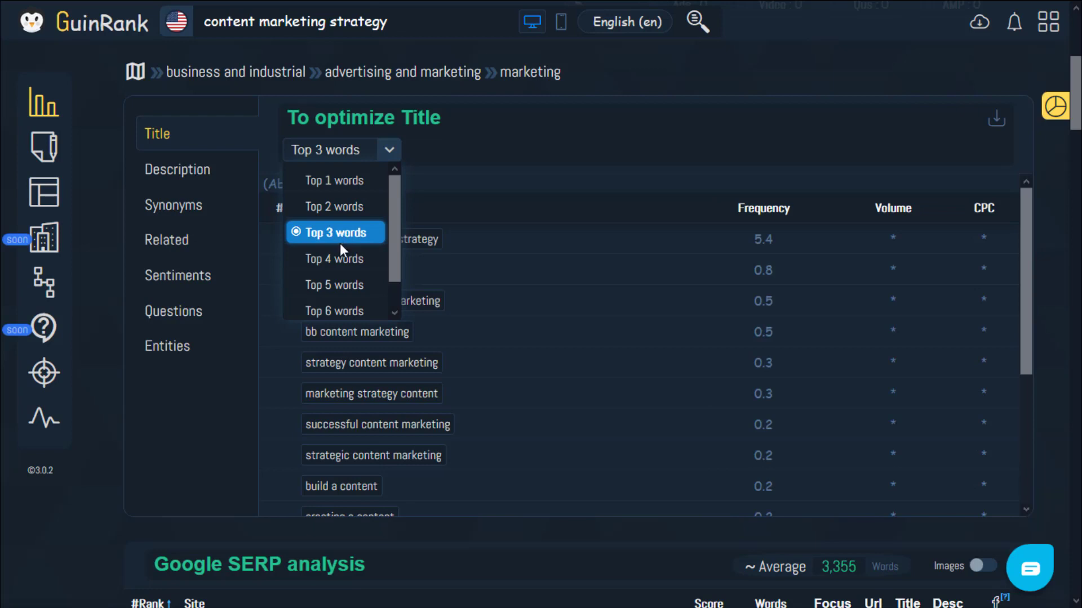
{"action": "left_click", "coordinate": [744, 285]}
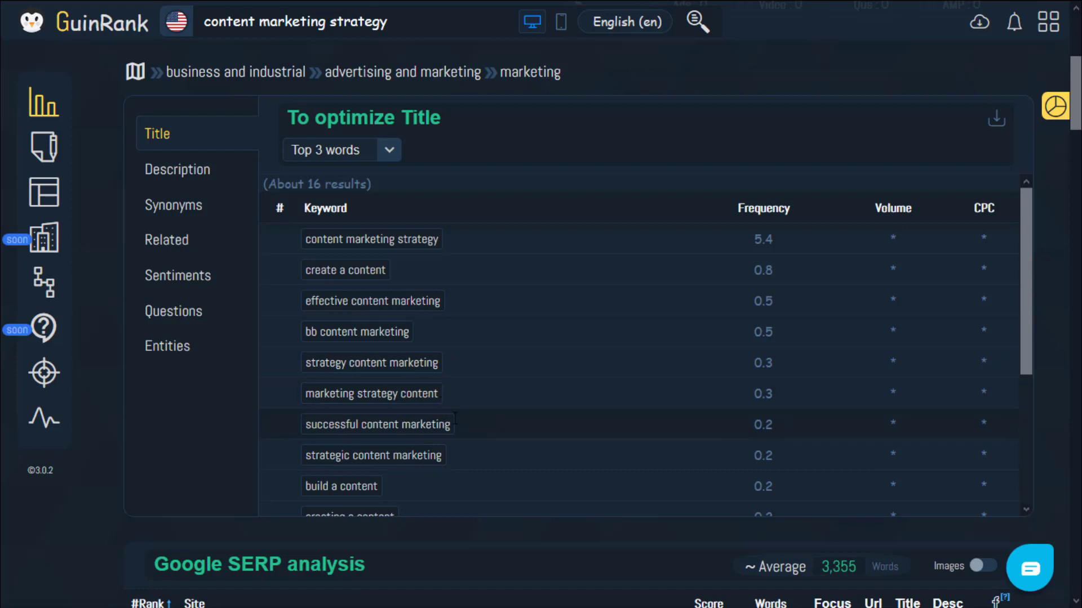
Compare the title keywords for Top 4 words, Top 6 words and All words, and return the table to Top 3 words
{"action": "left_click", "coordinate": [372, 149]}
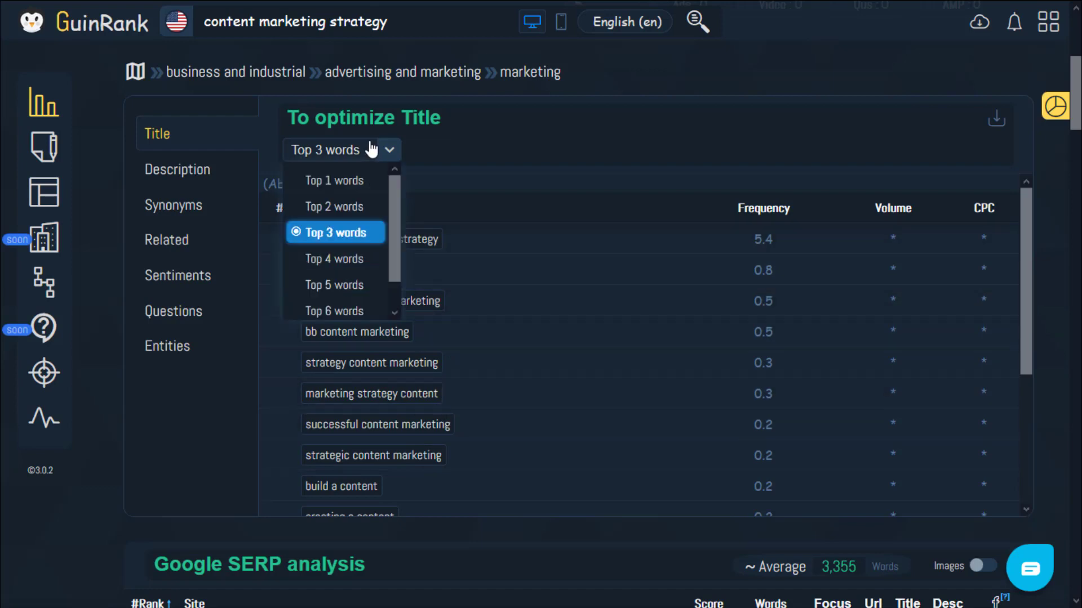
{"action": "left_click", "coordinate": [373, 259]}
{"action": "scroll", "coordinate": [363, 298], "scroll_direction": "down", "scroll_amount": 1}
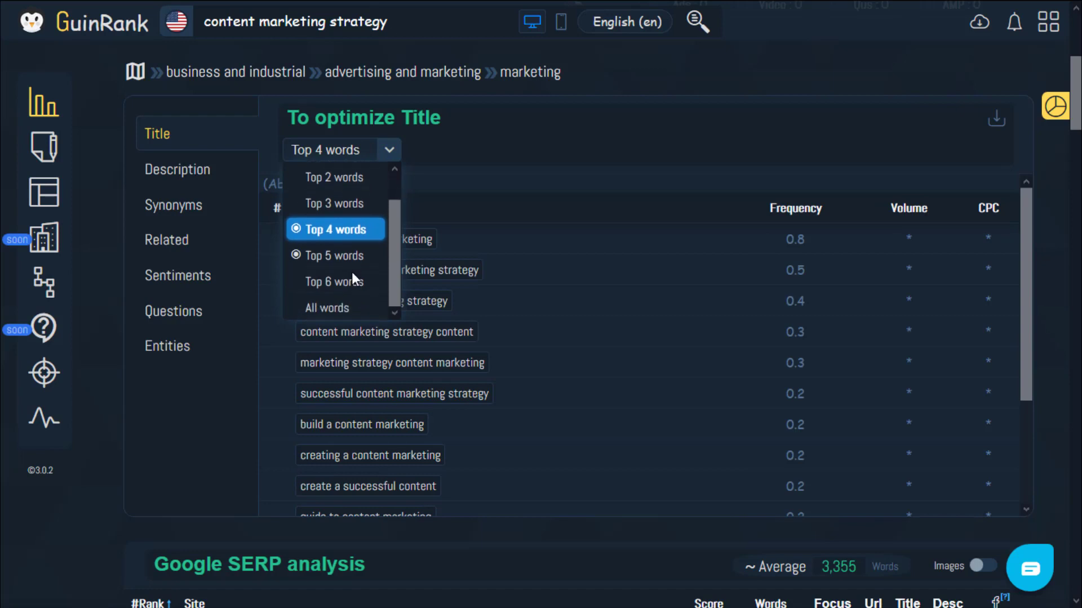
{"action": "left_click", "coordinate": [355, 282]}
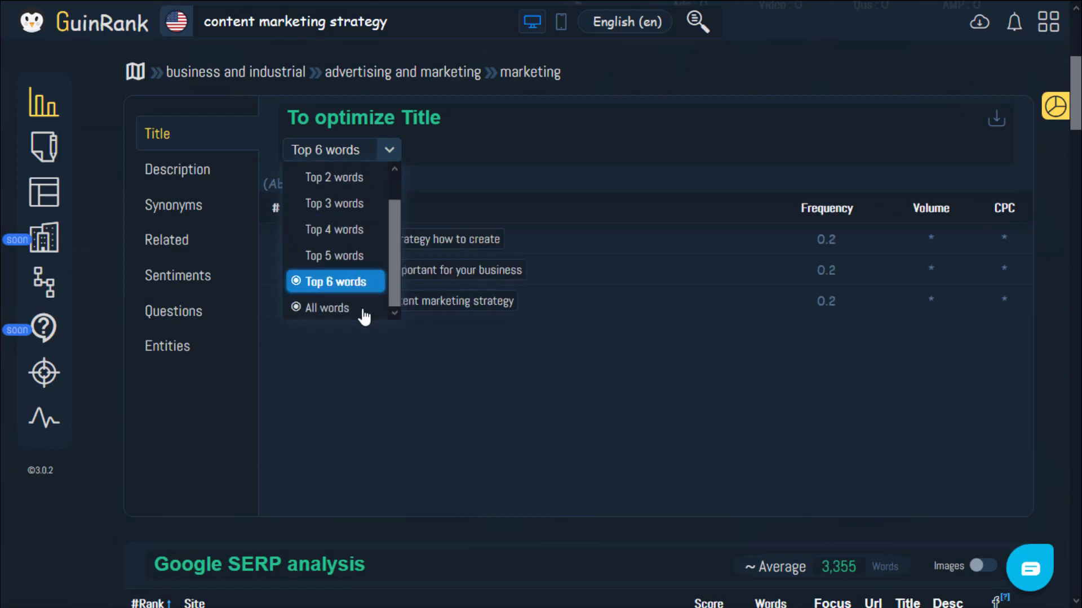
{"action": "left_click", "coordinate": [363, 314]}
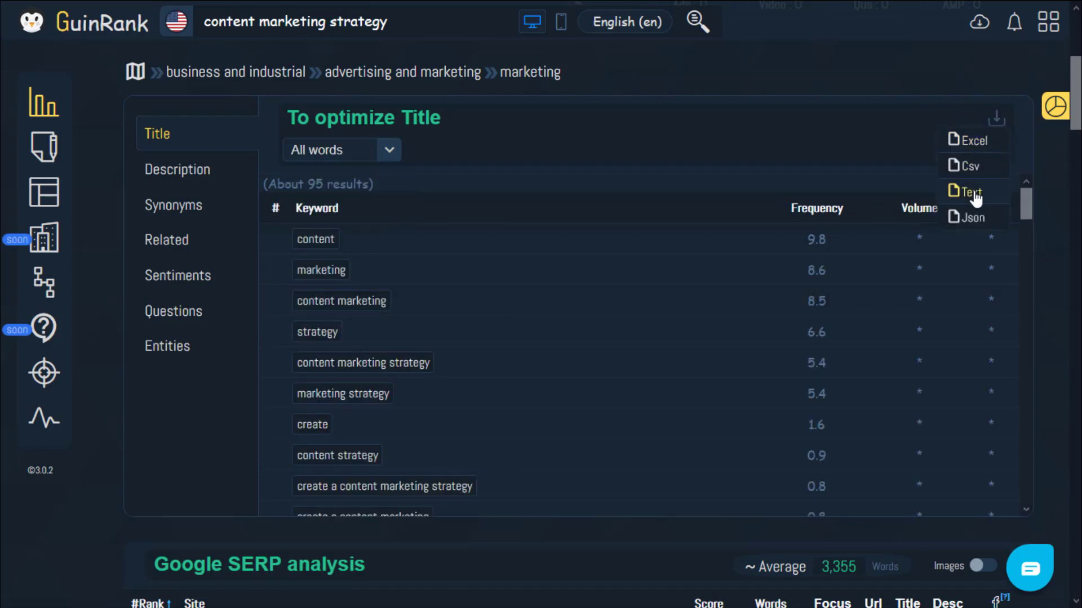
{"action": "left_click", "coordinate": [364, 158]}
{"action": "left_click", "coordinate": [363, 204]}
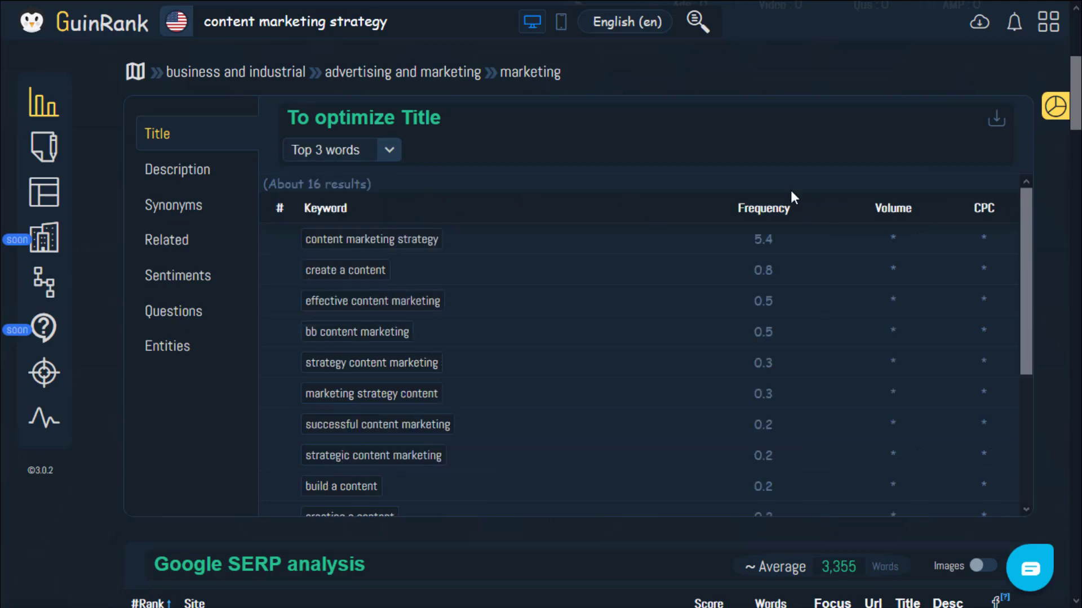
Export the title's Top 3 words keyword table in Json and Excel formats
{"action": "mouse_move", "coordinate": [1001, 127]}
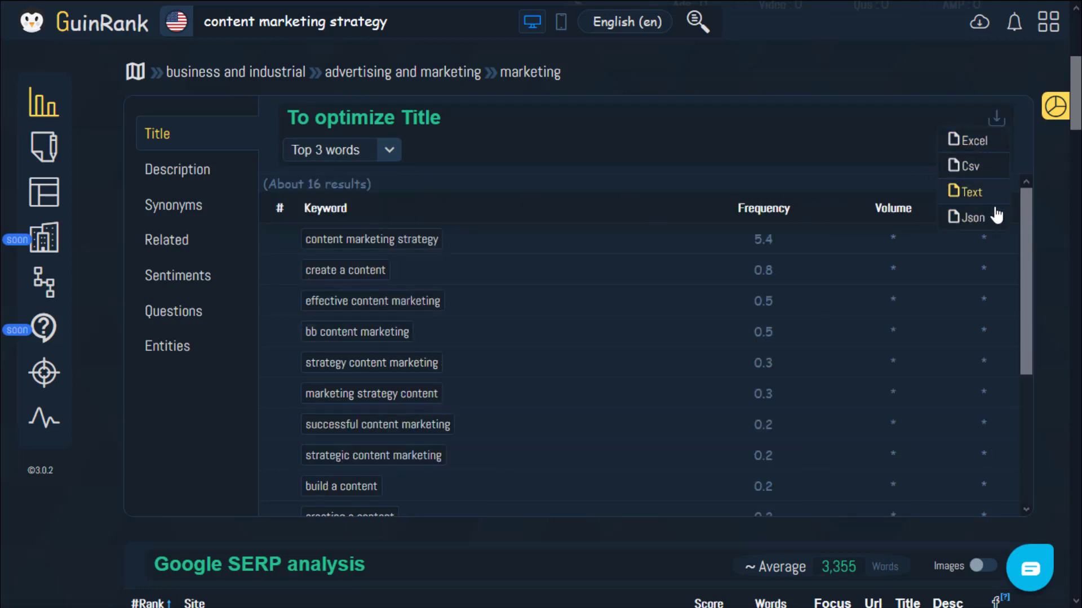
{"action": "left_click", "coordinate": [996, 224]}
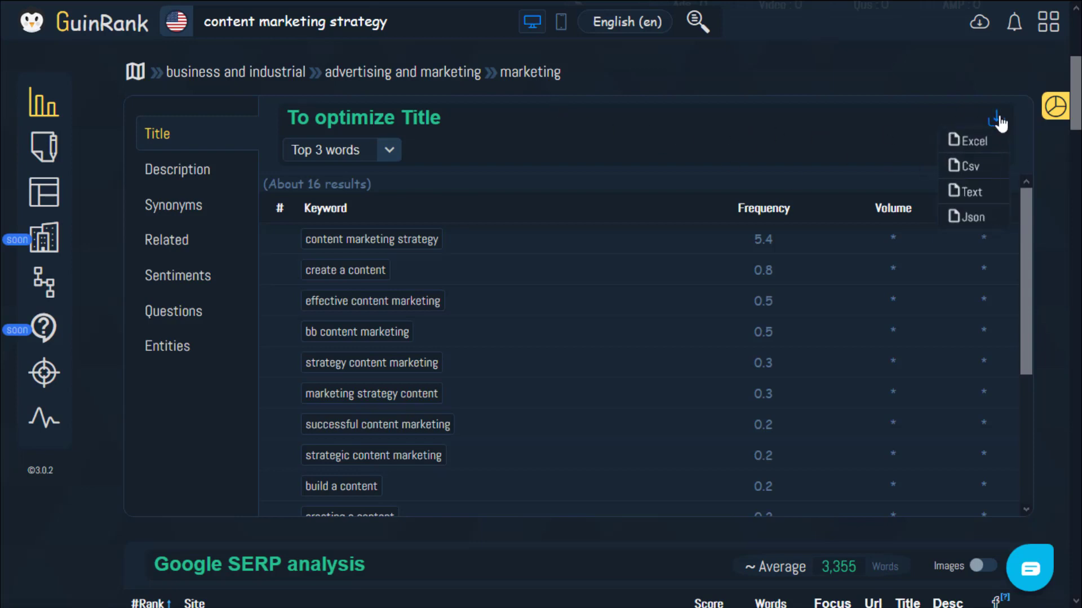
{"action": "left_click", "coordinate": [983, 140]}
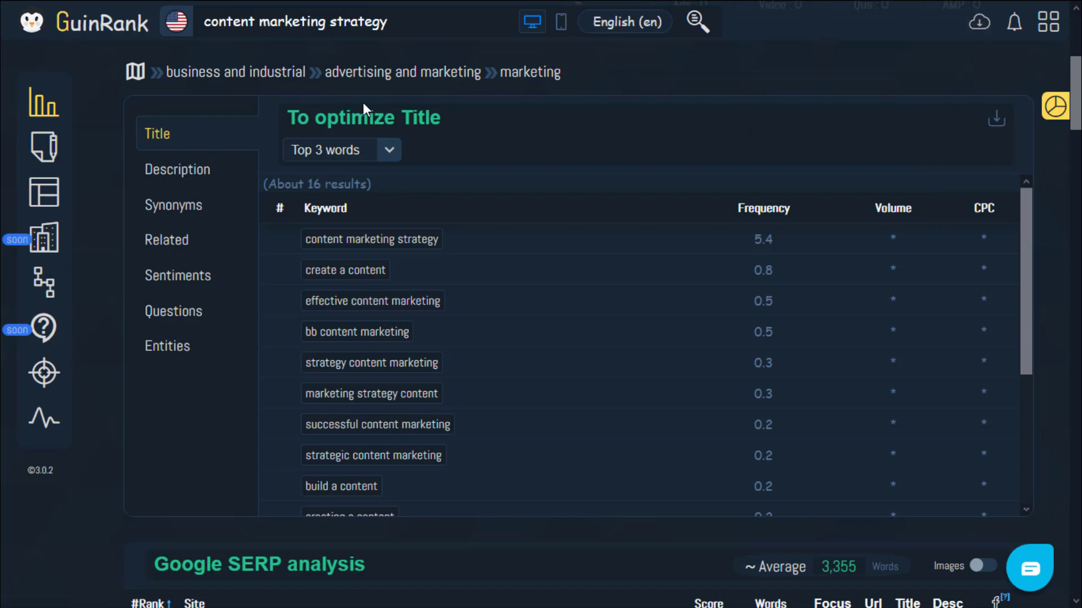
{"action": "mouse_move", "coordinate": [979, 31]}
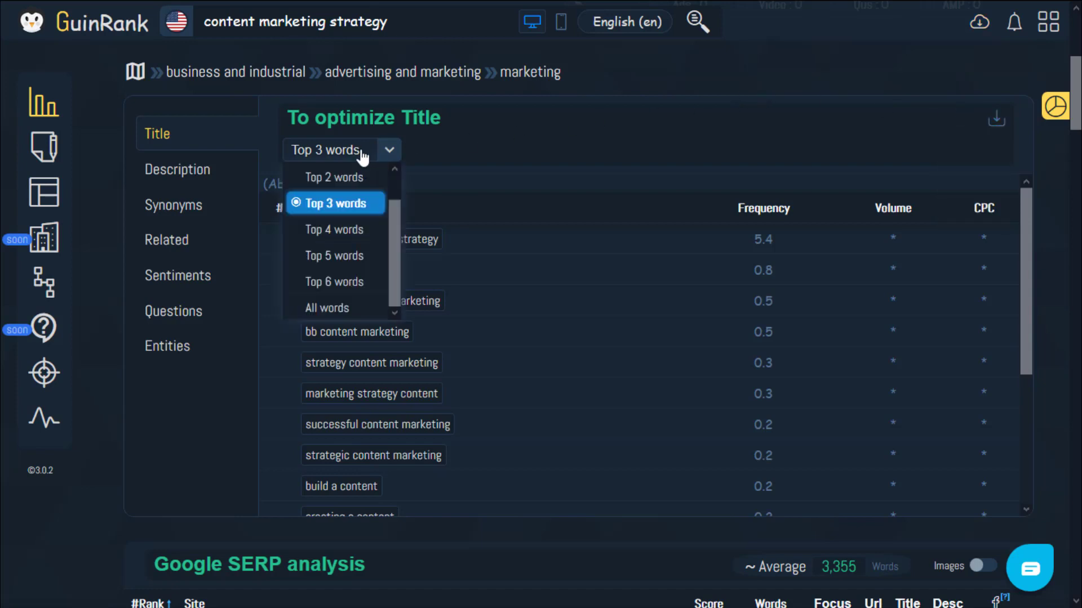
Display the keywords for optimizing the description, filtered to Top 6 words, and look through them
{"action": "left_click", "coordinate": [220, 179]}
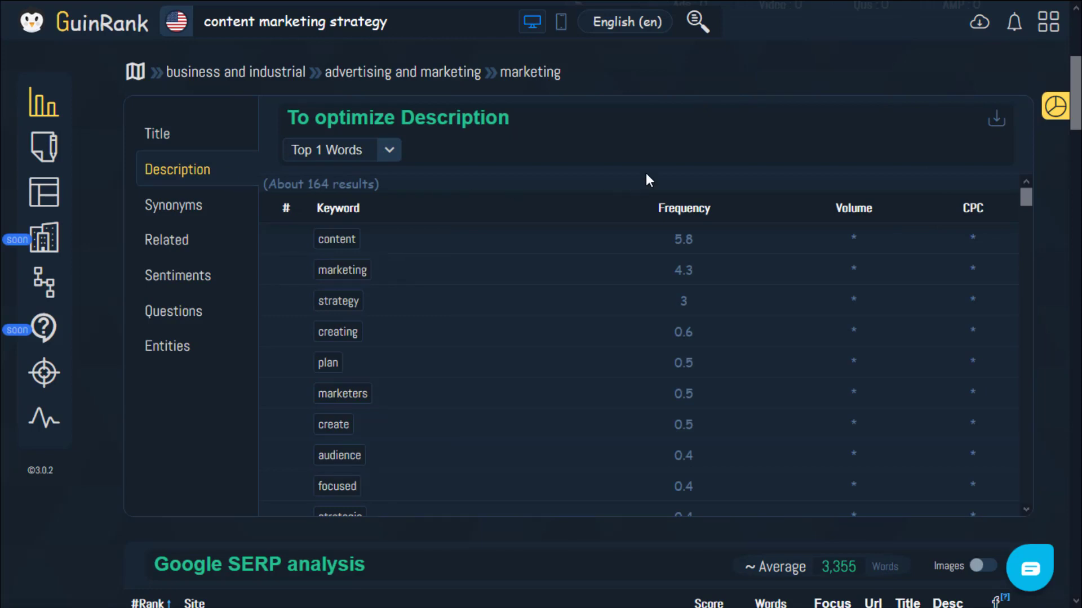
{"action": "mouse_move", "coordinate": [358, 155]}
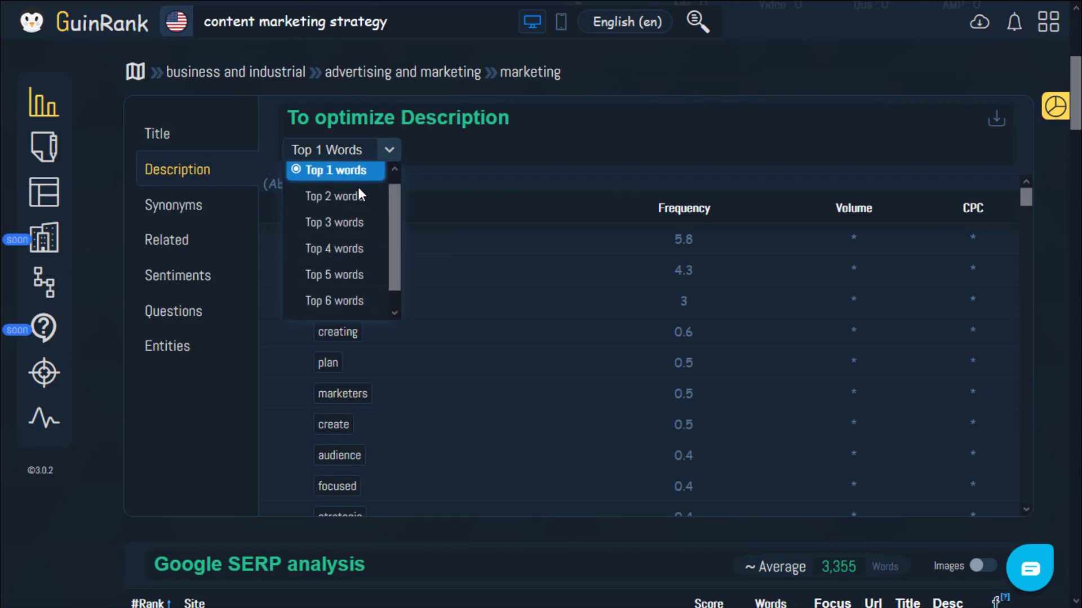
{"action": "scroll", "coordinate": [357, 259], "scroll_direction": "down", "scroll_amount": 1}
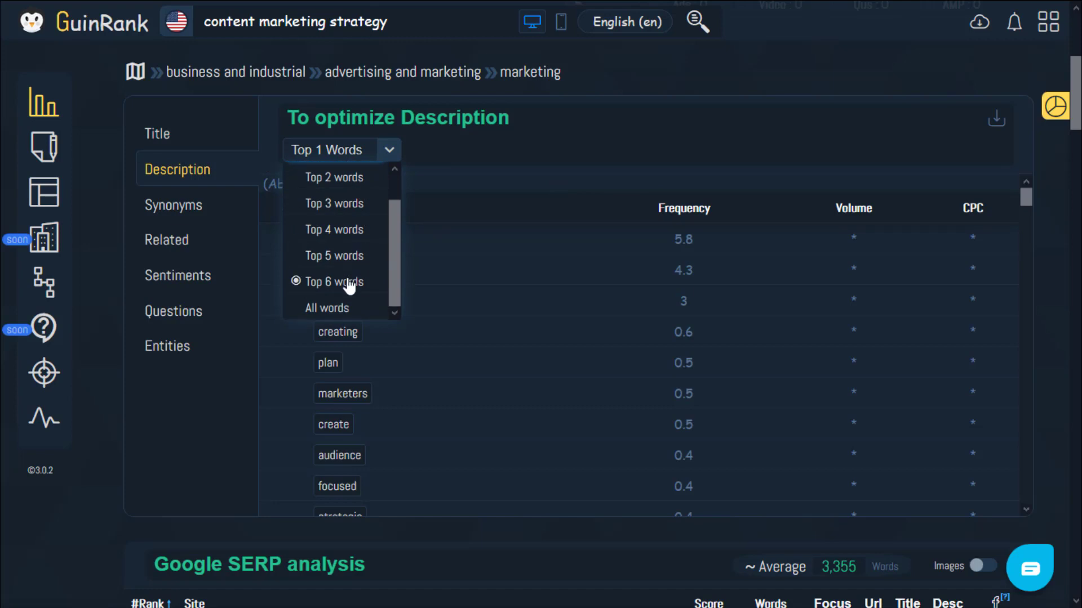
{"action": "left_click", "coordinate": [351, 283]}
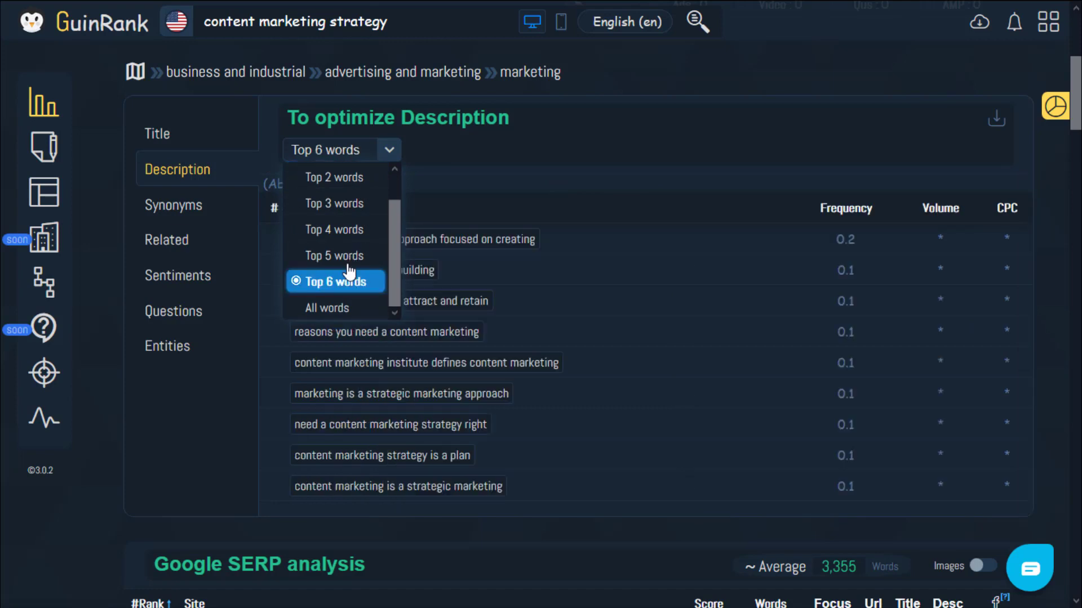
{"action": "scroll", "coordinate": [669, 285], "scroll_direction": "down", "scroll_amount": 5}
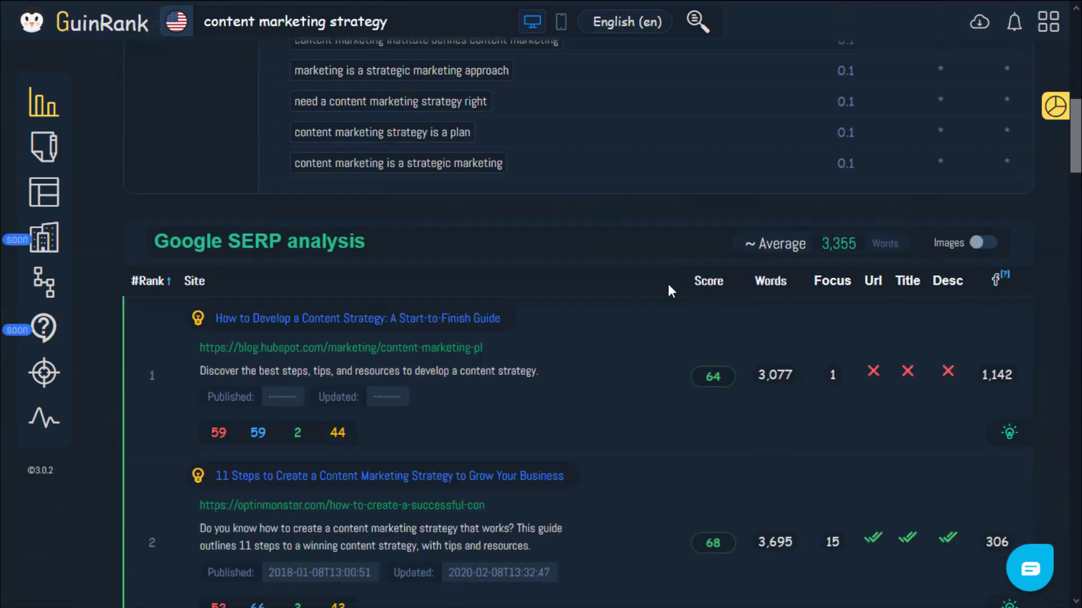
{"action": "scroll", "coordinate": [668, 285], "scroll_direction": "up", "scroll_amount": 5}
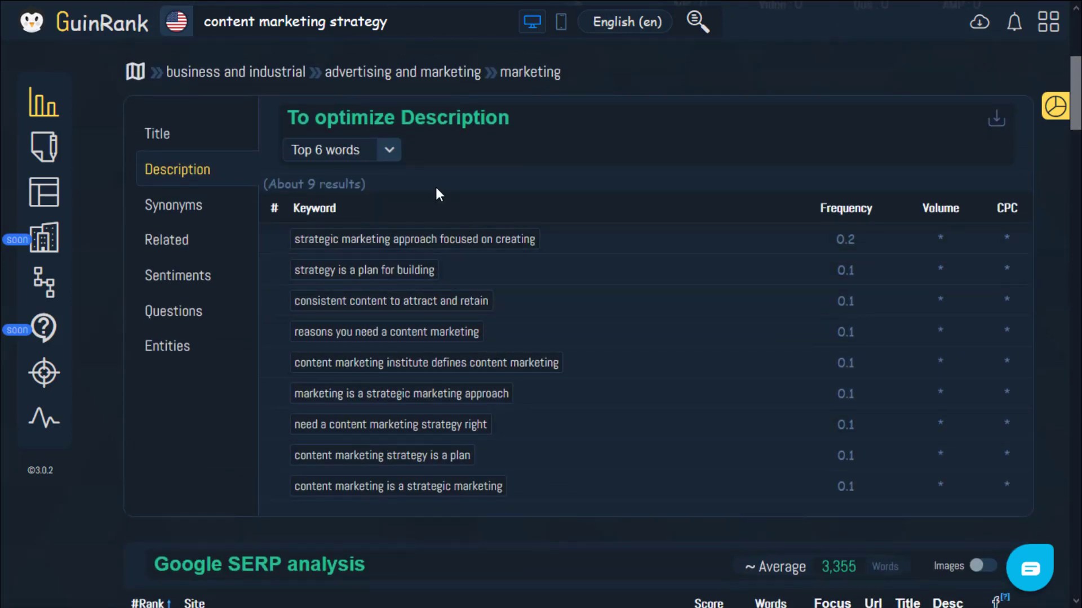
Look through the keyword's Synonyms list and display its Related keywords
{"action": "left_click", "coordinate": [206, 212]}
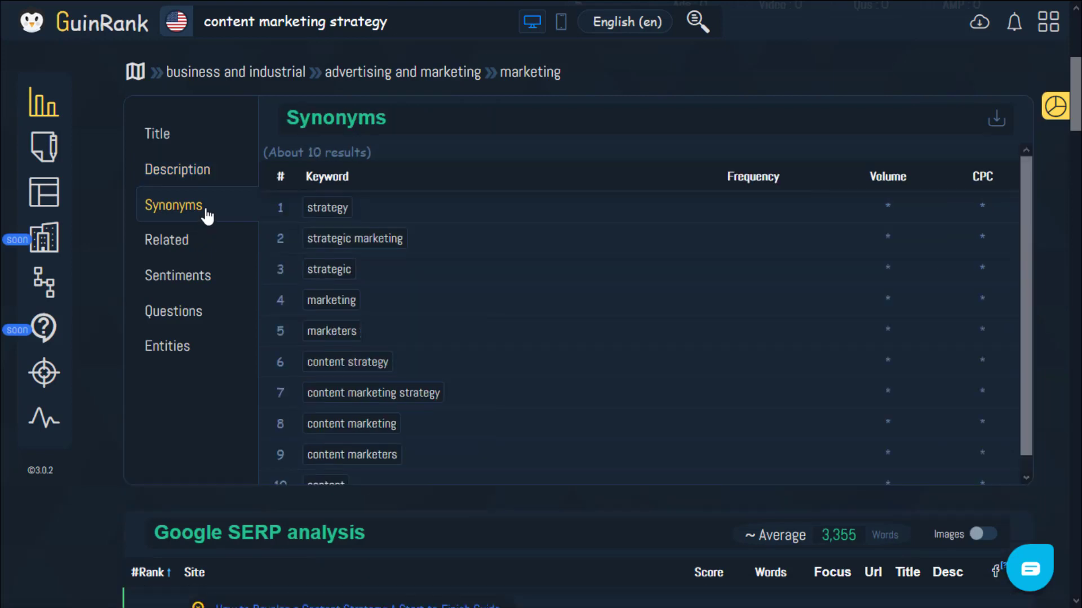
{"action": "scroll", "coordinate": [550, 278], "scroll_direction": "up", "scroll_amount": 2}
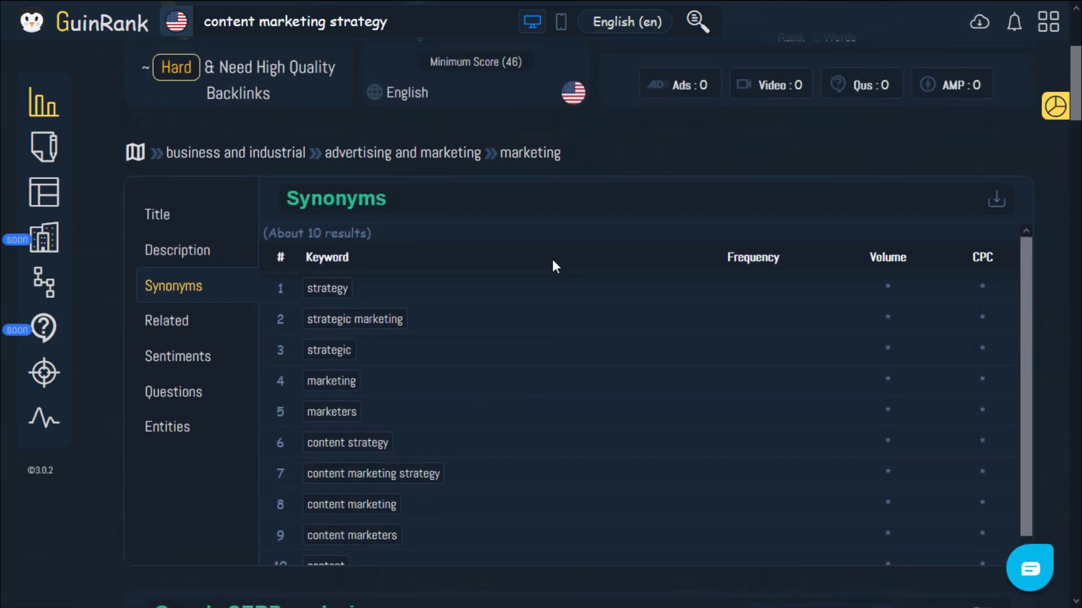
{"action": "scroll", "coordinate": [564, 318], "scroll_direction": "down", "scroll_amount": 1}
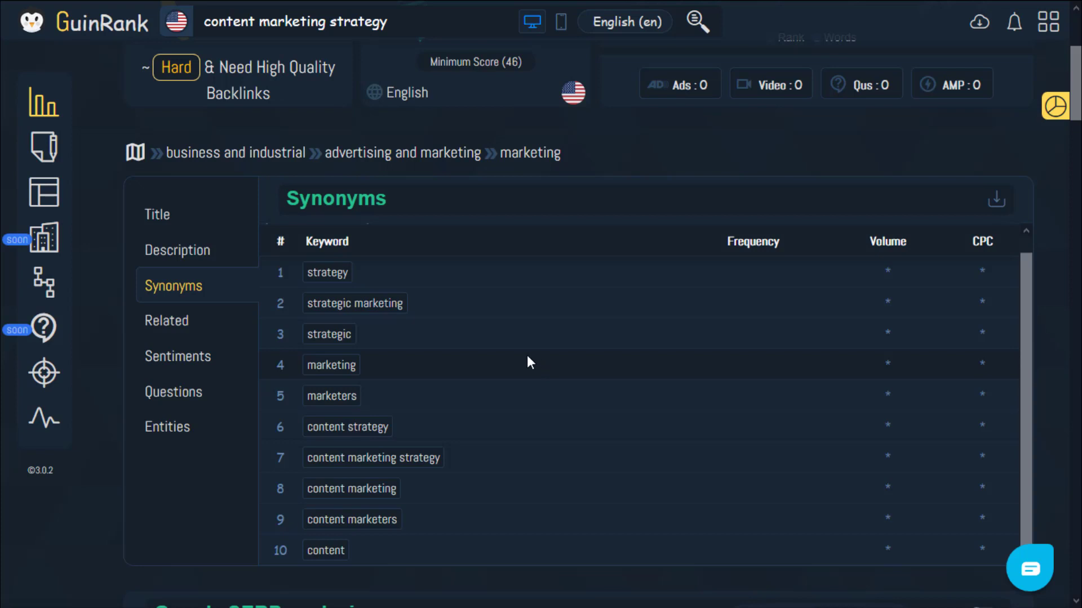
{"action": "left_click", "coordinate": [168, 320]}
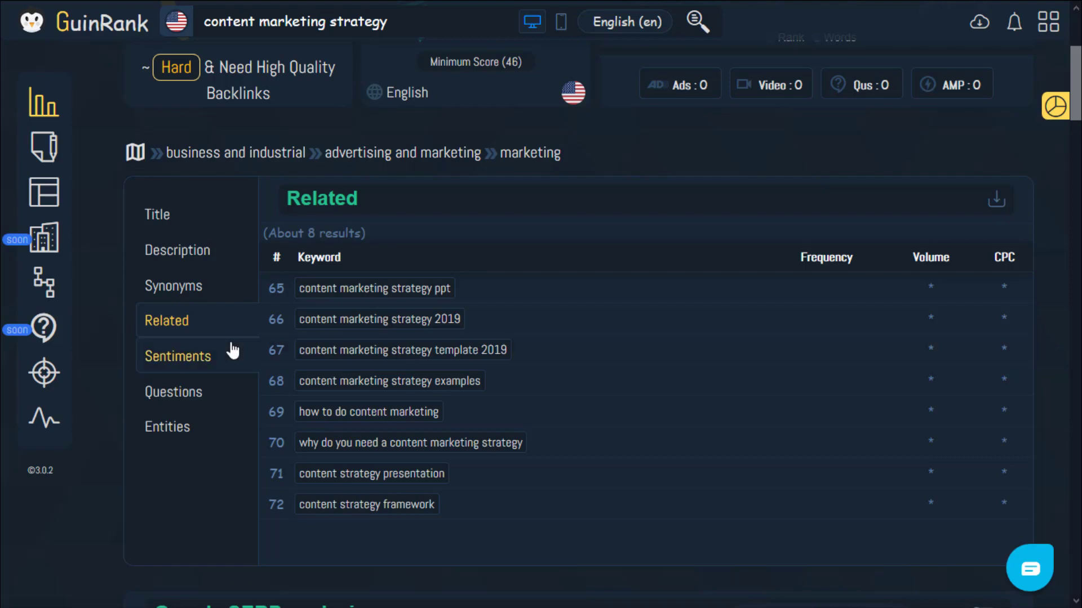
Browse the Sentiments keyword list and display the Questions list for the keyword
{"action": "left_click", "coordinate": [203, 363]}
{"action": "scroll", "coordinate": [613, 317], "scroll_direction": "down", "scroll_amount": 10}
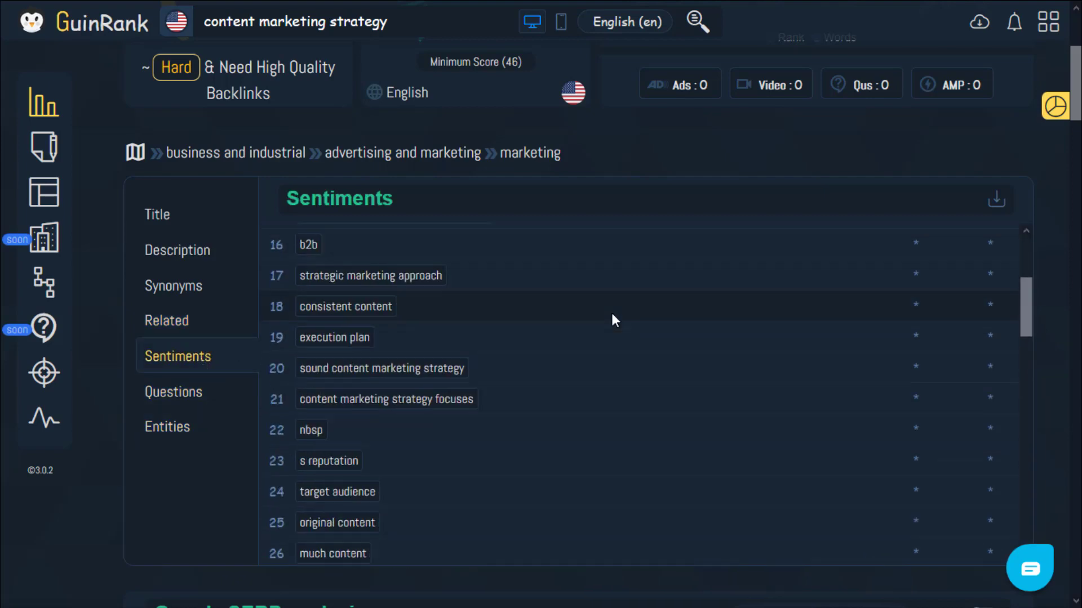
{"action": "scroll", "coordinate": [611, 320], "scroll_direction": "up", "scroll_amount": 10}
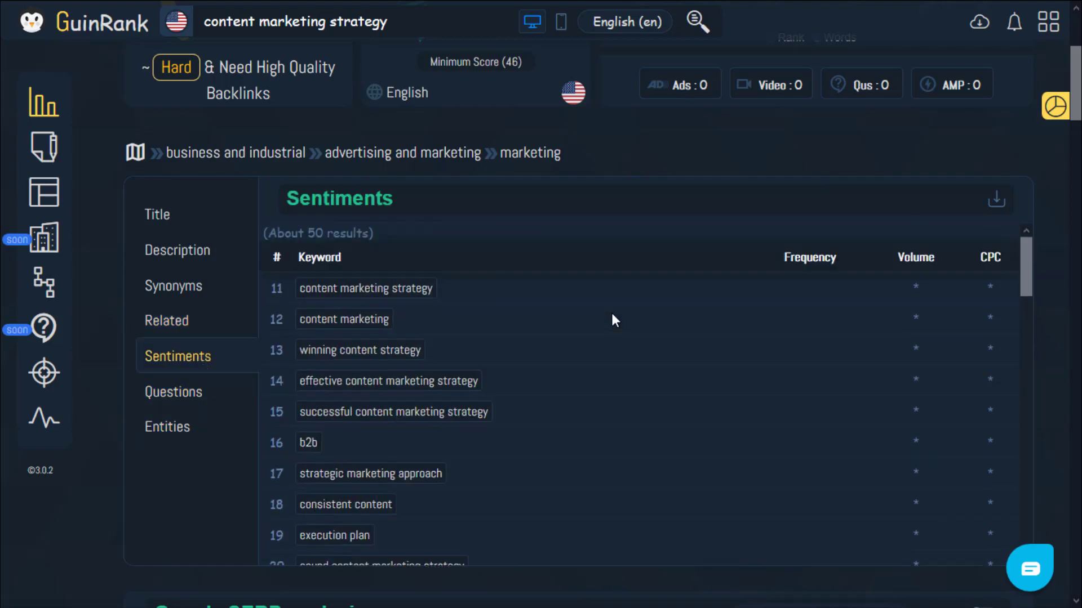
{"action": "scroll", "coordinate": [611, 320], "scroll_direction": "down", "scroll_amount": 8}
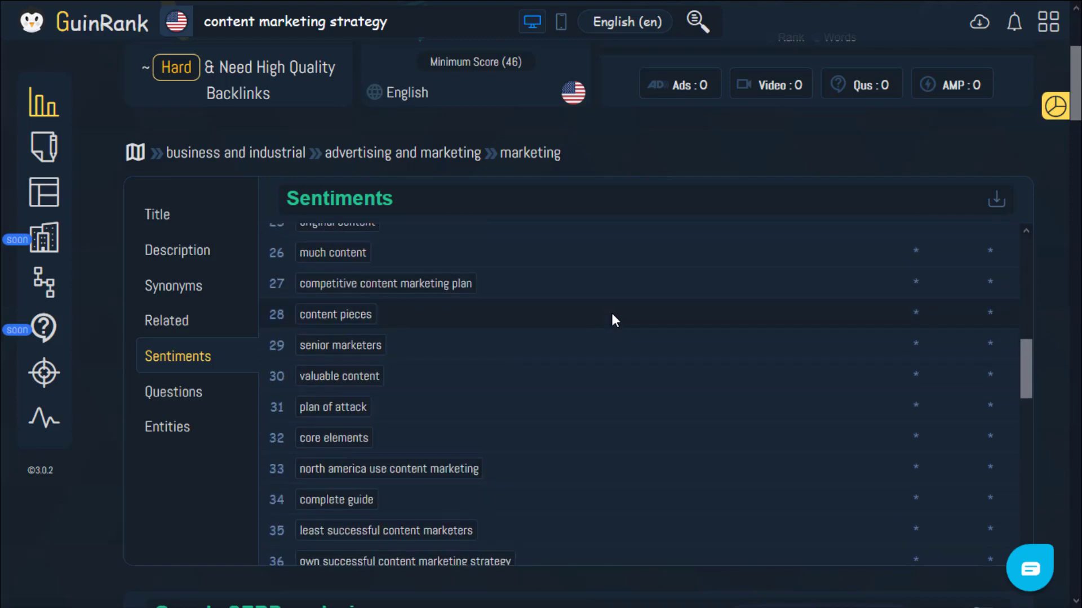
{"action": "scroll", "coordinate": [612, 317], "scroll_direction": "down", "scroll_amount": 3}
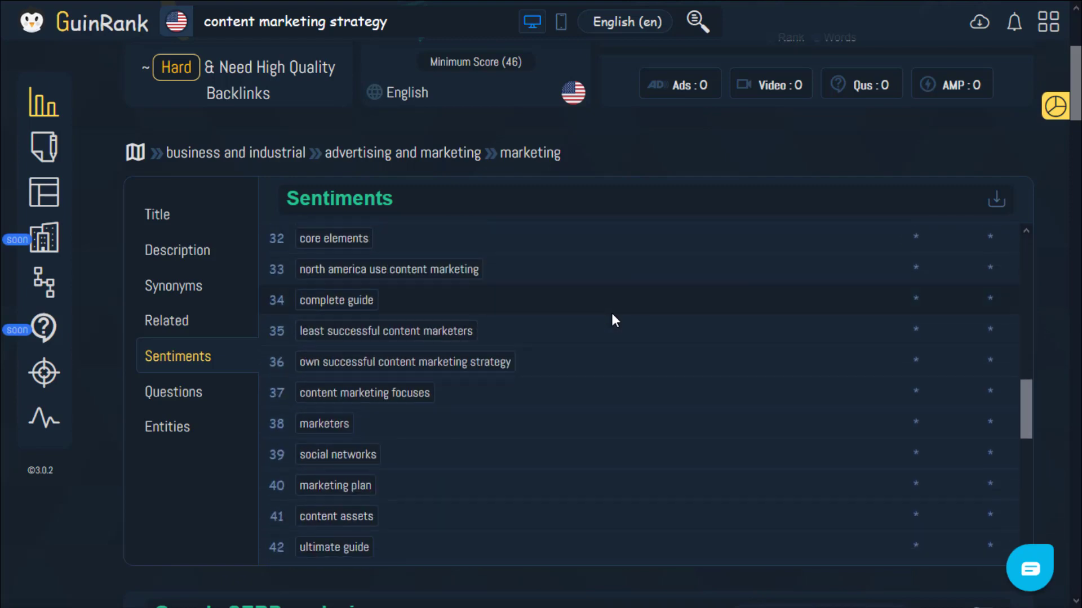
{"action": "left_click", "coordinate": [217, 409]}
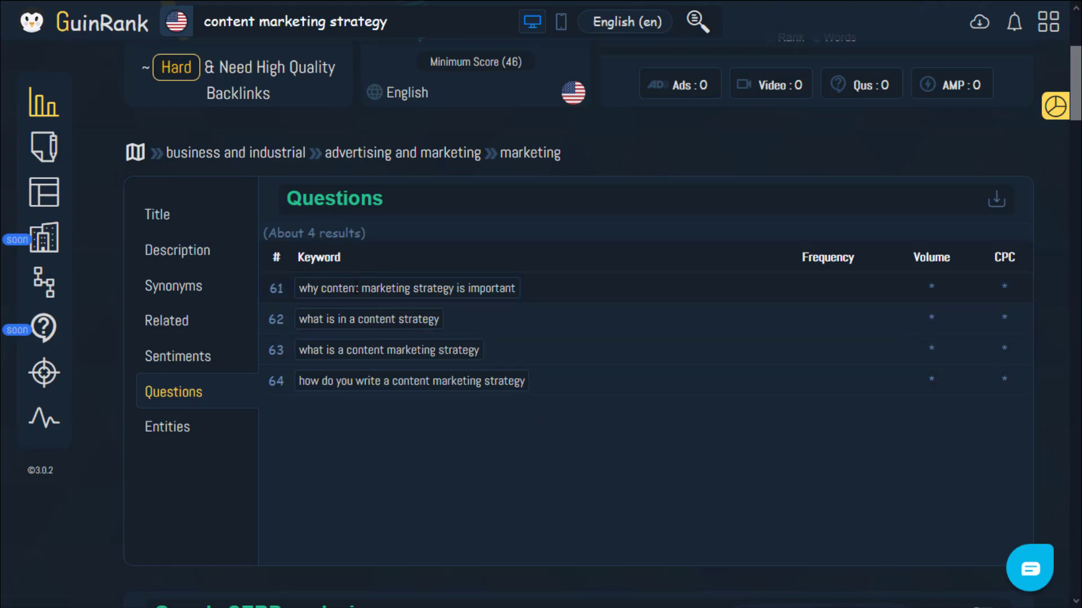
Display the Entities list for the keyword and look through its entries
{"action": "left_click", "coordinate": [201, 444]}
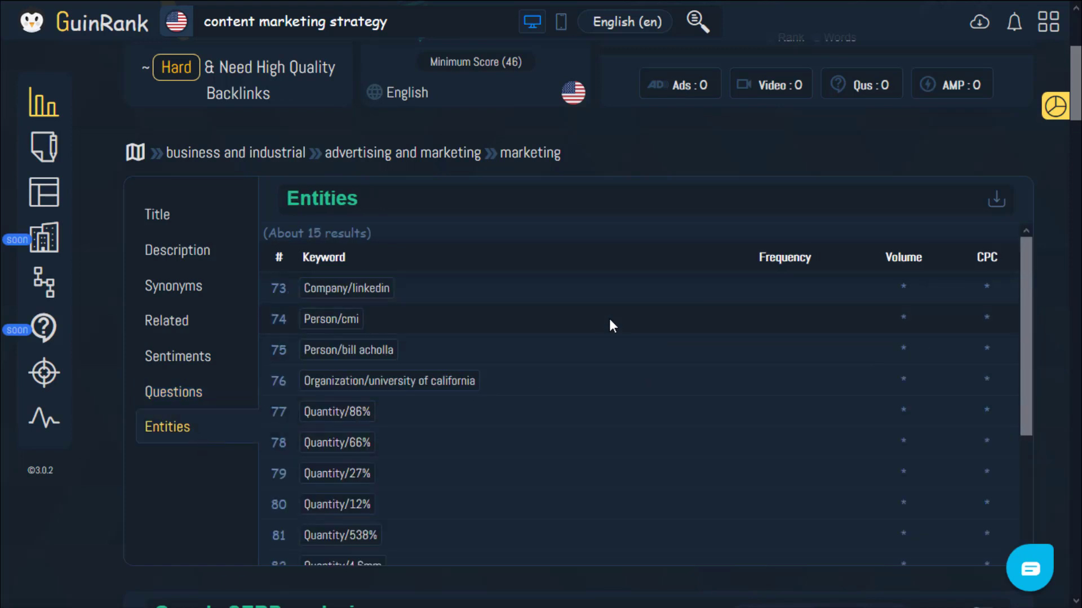
{"action": "scroll", "coordinate": [610, 317], "scroll_direction": "down", "scroll_amount": 3}
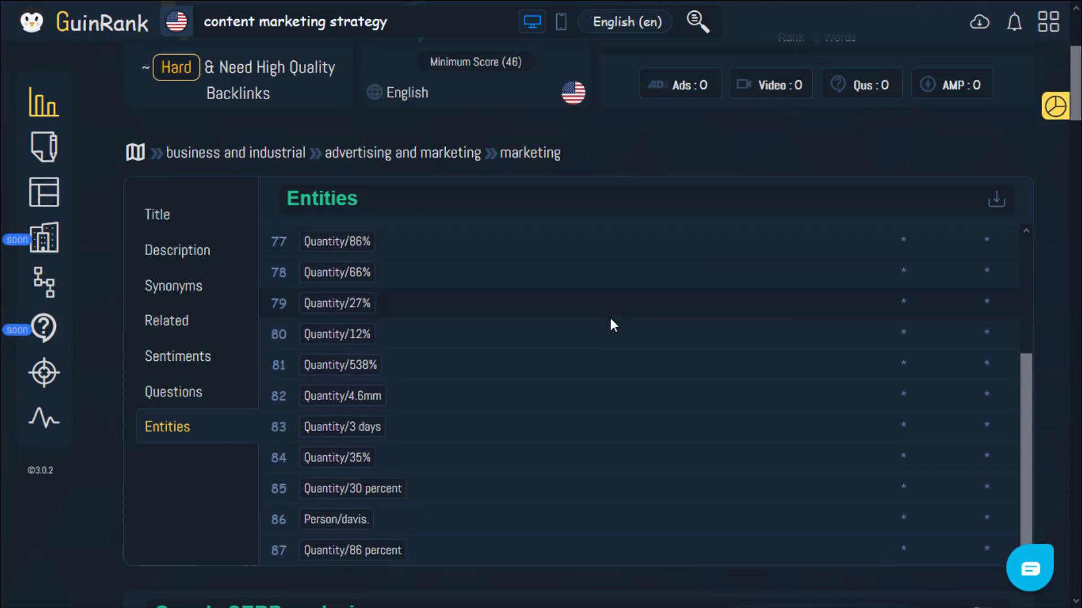
{"action": "scroll", "coordinate": [610, 320], "scroll_direction": "up", "scroll_amount": 3}
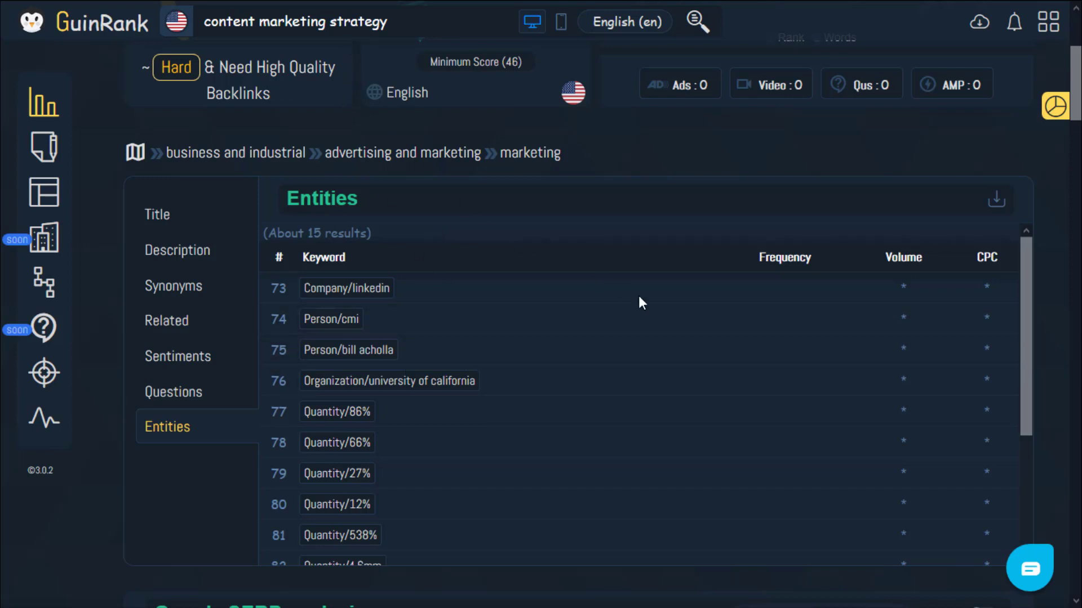
{"action": "scroll", "coordinate": [640, 300], "scroll_direction": "down", "scroll_amount": 3}
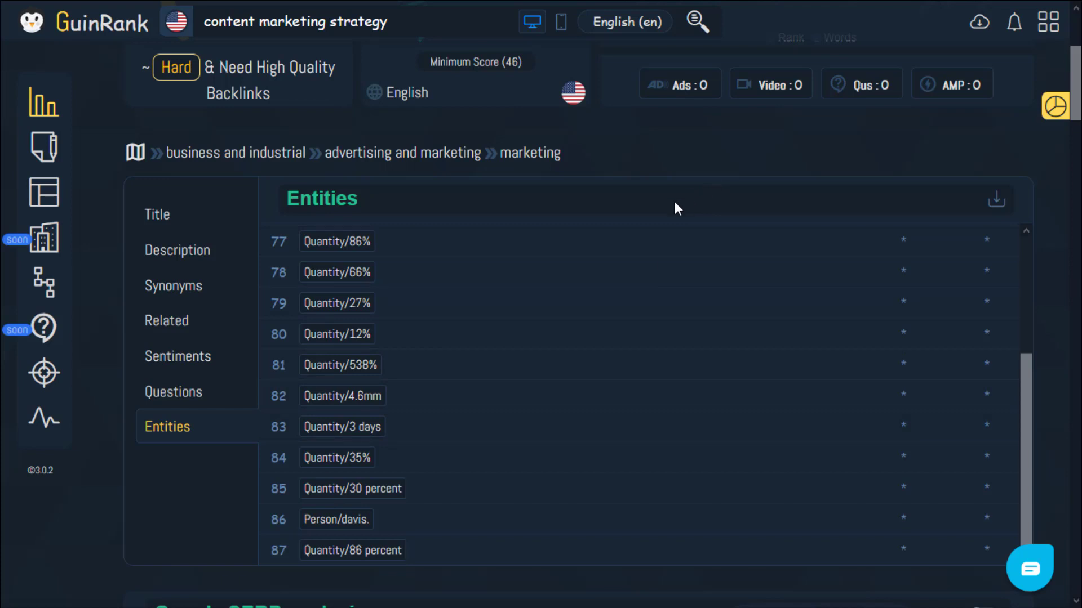
{"action": "scroll", "coordinate": [622, 438], "scroll_direction": "up", "scroll_amount": 3}
{"action": "scroll", "coordinate": [622, 438], "scroll_direction": "down", "scroll_amount": 2}
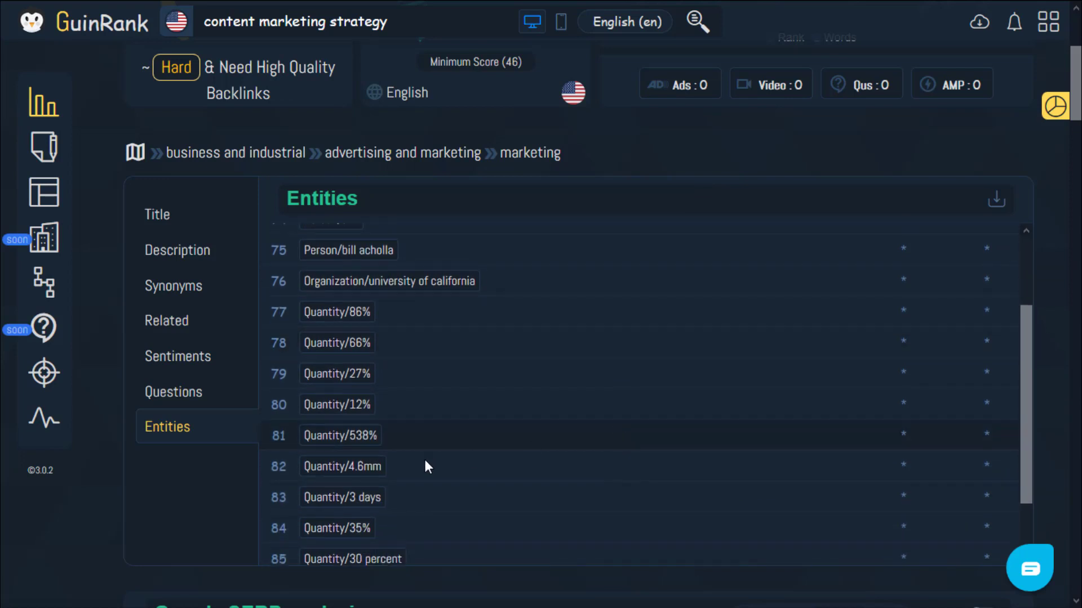
{"action": "scroll", "coordinate": [1049, 304], "scroll_direction": "down", "scroll_amount": 3}
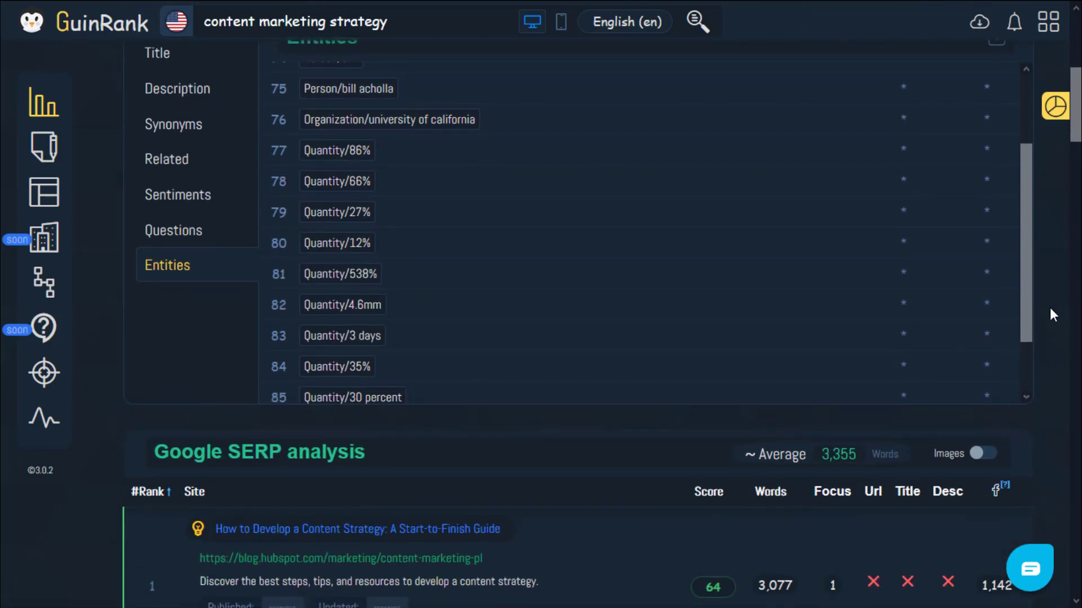
{"action": "scroll", "coordinate": [593, 351], "scroll_direction": "up", "scroll_amount": 2}
{"action": "scroll", "coordinate": [536, 357], "scroll_direction": "up", "scroll_amount": 2}
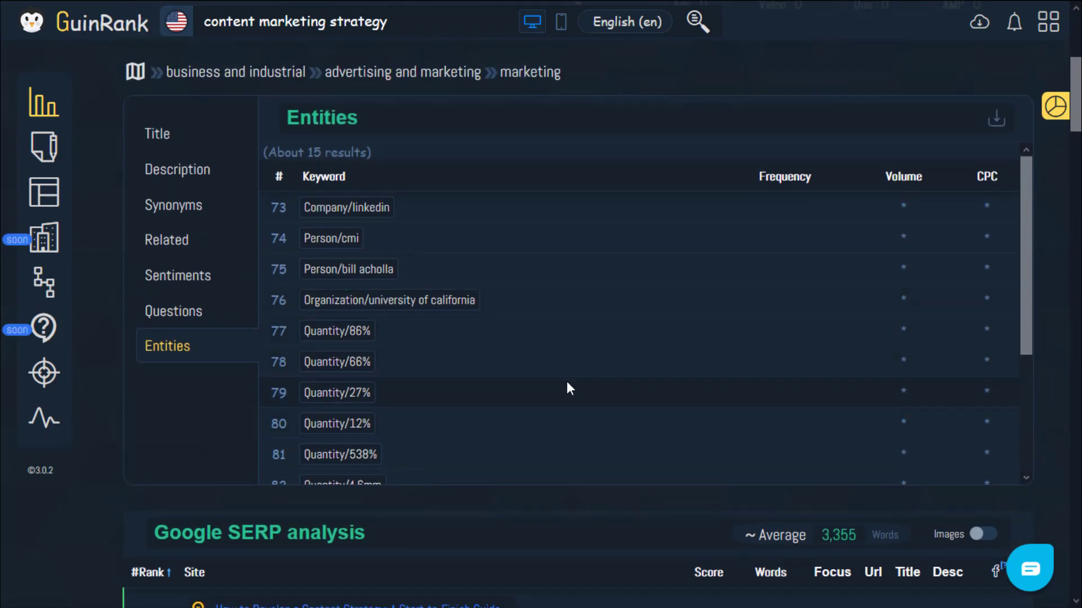
Check the average word count in the Google SERP analysis and turn on images for the listed results
{"action": "scroll", "coordinate": [1060, 366], "scroll_direction": "down", "scroll_amount": 5}
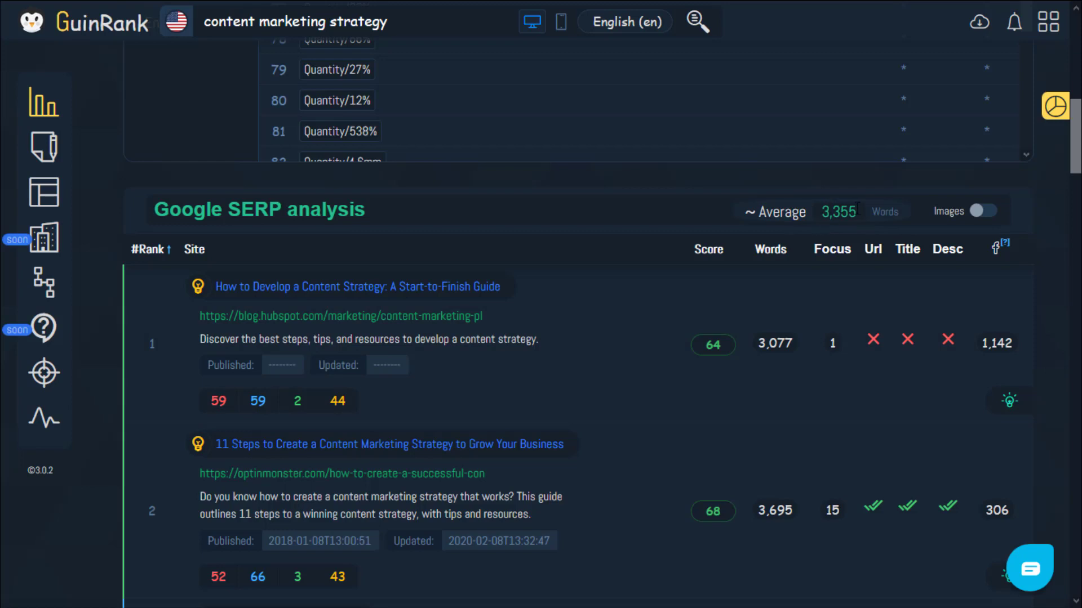
{"action": "left_click_drag", "start_coordinate": [854, 206], "coordinate": [824, 211]}
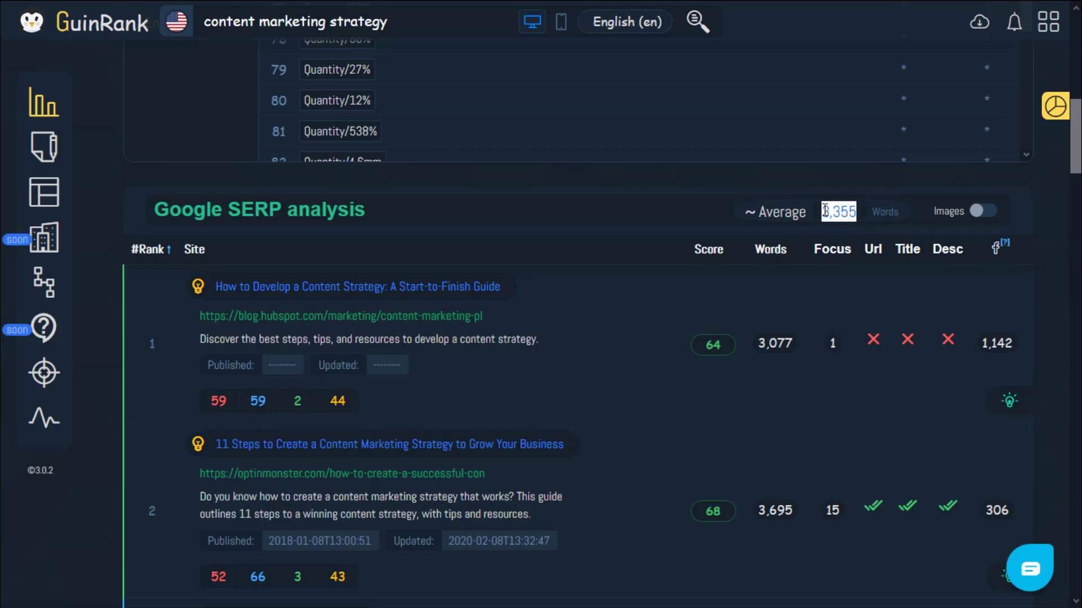
{"action": "left_click", "coordinate": [893, 216]}
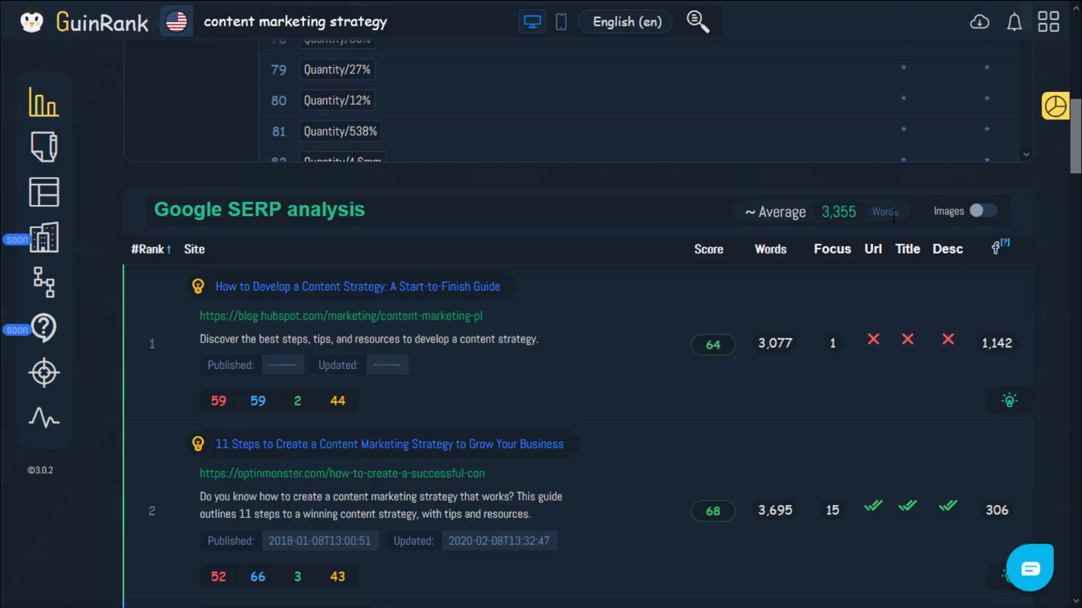
{"action": "left_click", "coordinate": [981, 213]}
{"action": "scroll", "coordinate": [1061, 295], "scroll_direction": "down", "scroll_amount": 1}
{"action": "scroll", "coordinate": [1061, 295], "scroll_direction": "down", "scroll_amount": 1}
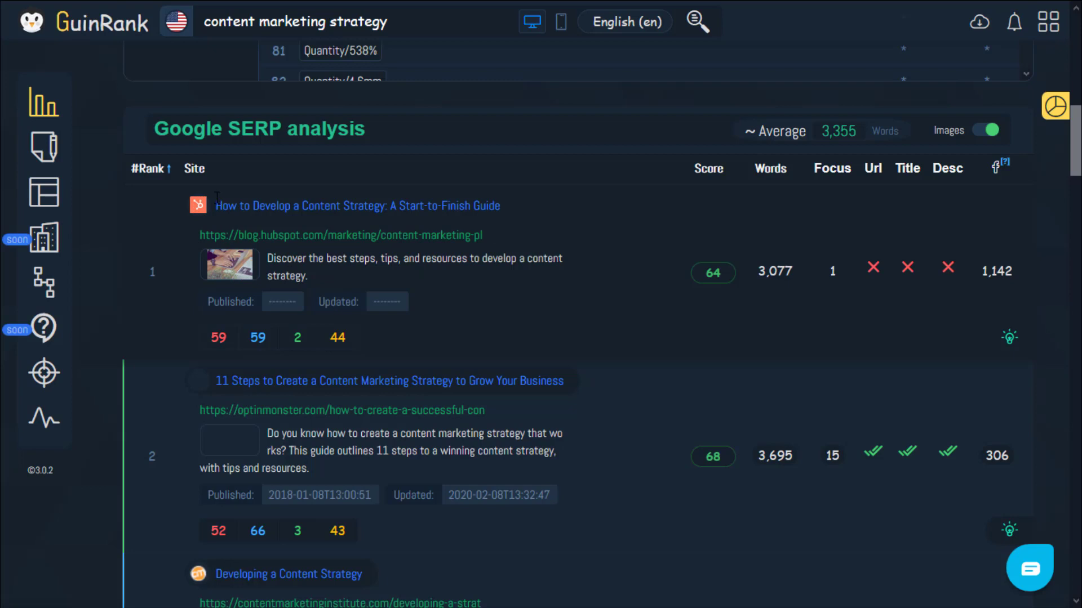
Examine the first-ranked HubSpot result's URL, optimization marks and the meaning of its colored keyword counts
{"action": "mouse_move", "coordinate": [274, 234]}
{"action": "left_click", "coordinate": [873, 272]}
{"action": "mouse_move", "coordinate": [208, 339]}
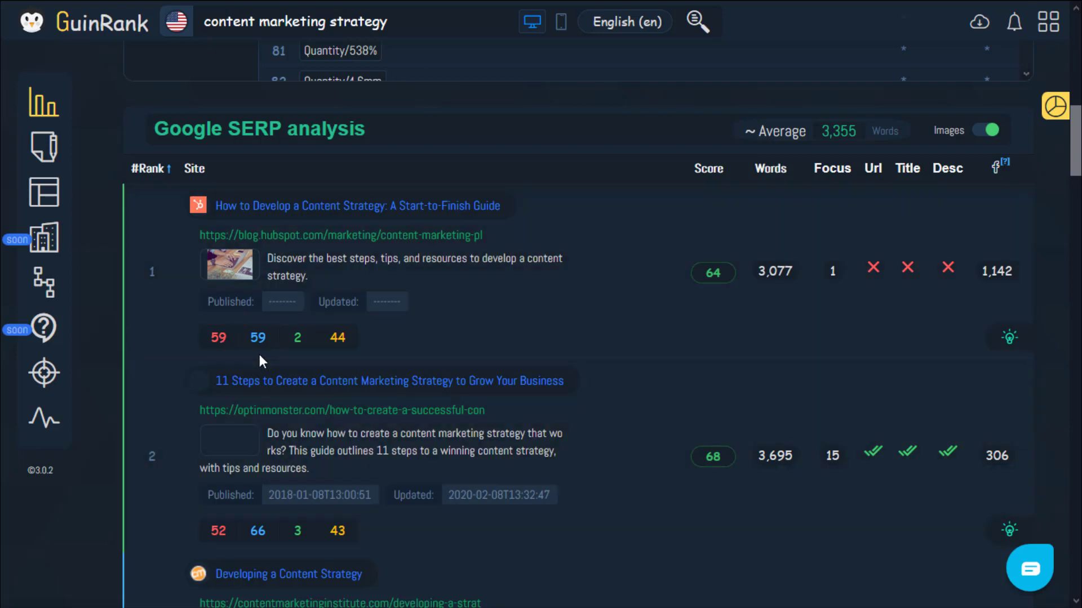
{"action": "mouse_move", "coordinate": [259, 340]}
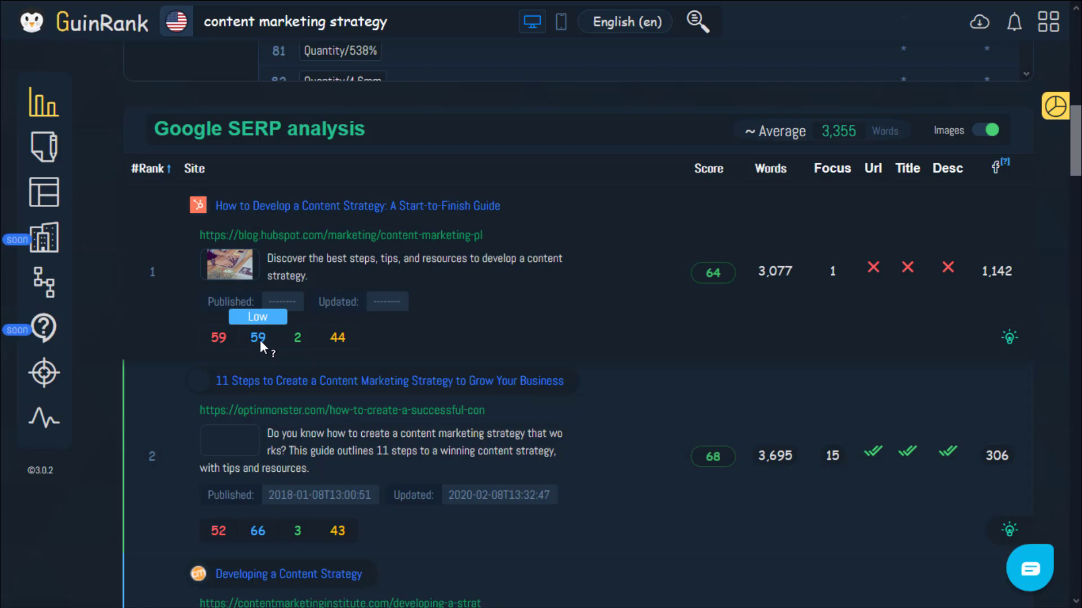
{"action": "mouse_move", "coordinate": [292, 336]}
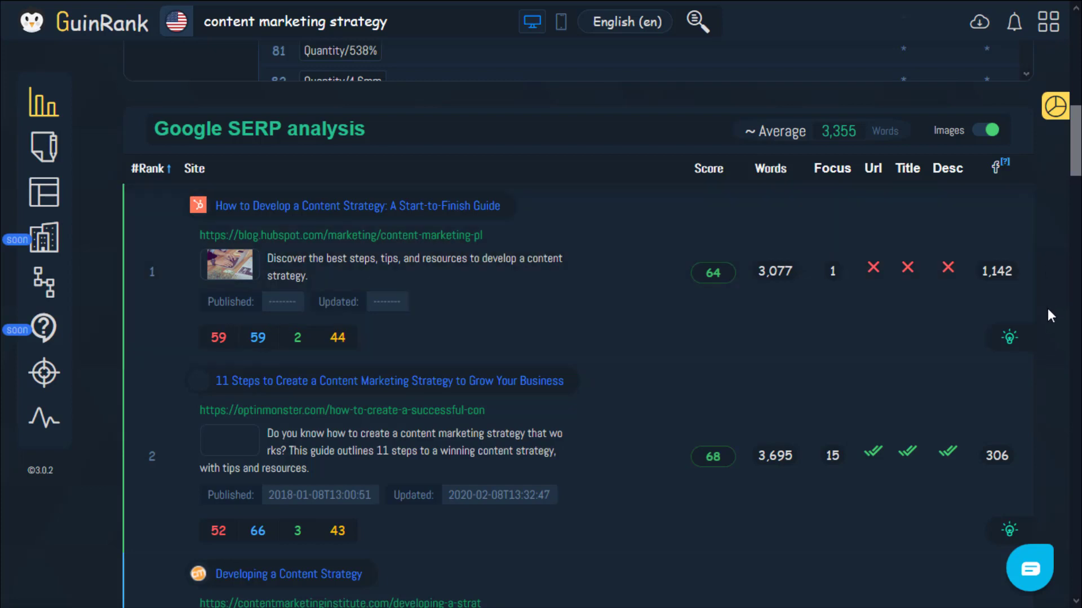
Open the detailed analysis of the first-ranked HubSpot page and examine its relevancy score and Score Topics chart
{"action": "left_click", "coordinate": [1010, 341]}
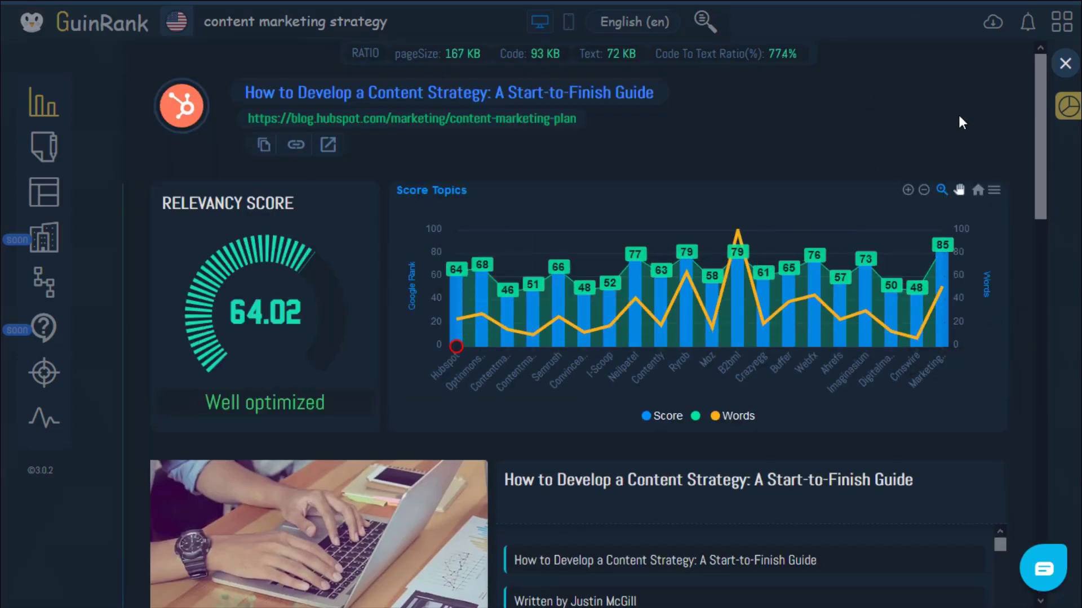
{"action": "scroll", "coordinate": [963, 119], "scroll_direction": "down", "scroll_amount": 2}
{"action": "scroll", "coordinate": [969, 116], "scroll_direction": "up", "scroll_amount": 2}
{"action": "scroll", "coordinate": [429, 84], "scroll_direction": "down", "scroll_amount": 3}
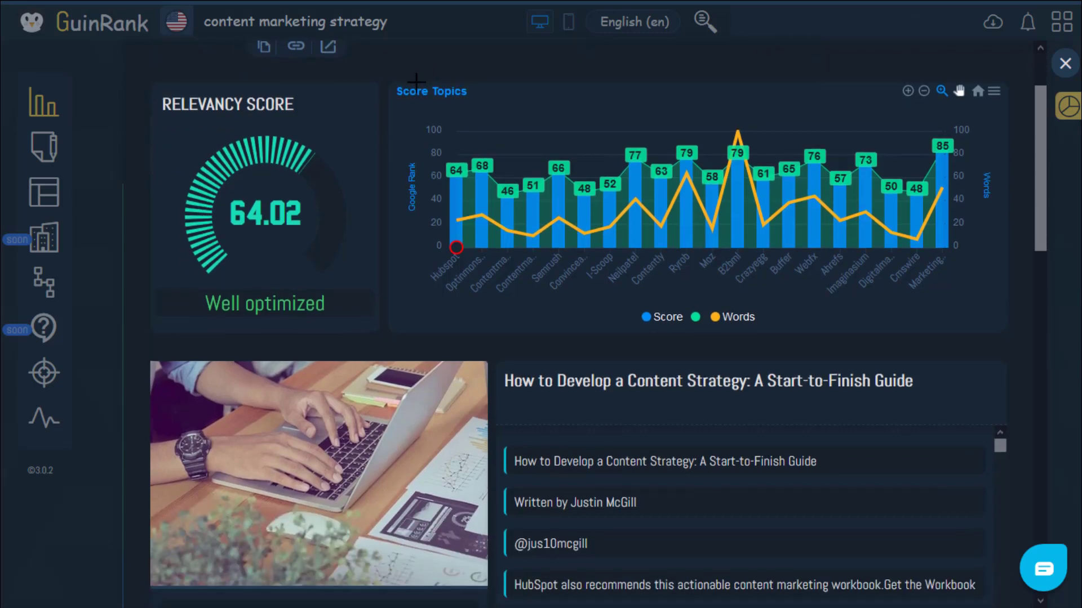
{"action": "scroll", "coordinate": [646, 180], "scroll_direction": "up", "scroll_amount": 3}
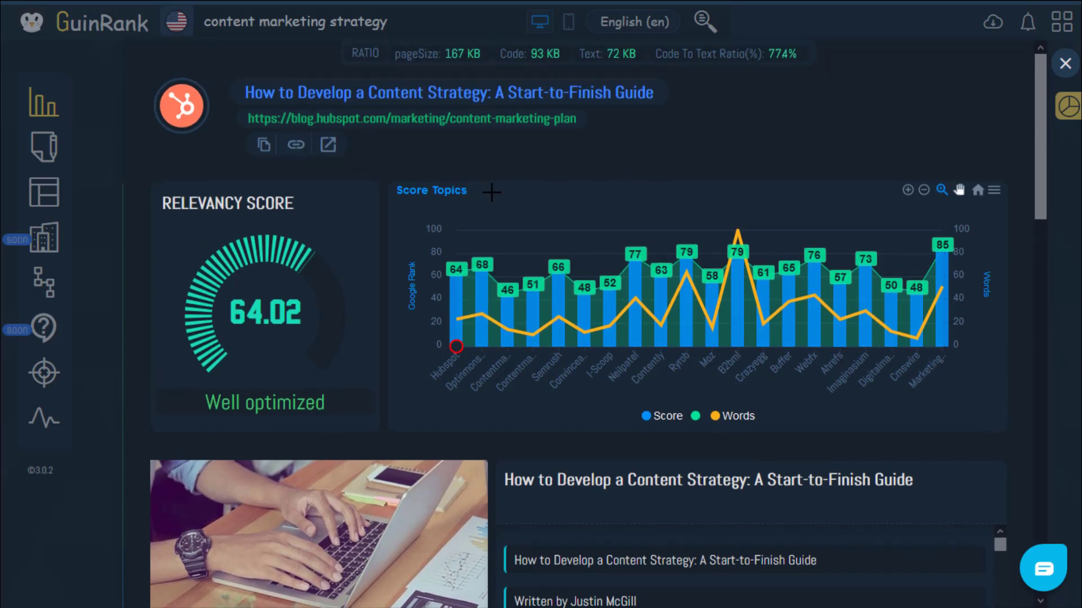
{"action": "scroll", "coordinate": [499, 160], "scroll_direction": "down", "scroll_amount": 2}
{"action": "scroll", "coordinate": [262, 324], "scroll_direction": "up", "scroll_amount": 2}
{"action": "mouse_move", "coordinate": [456, 262]}
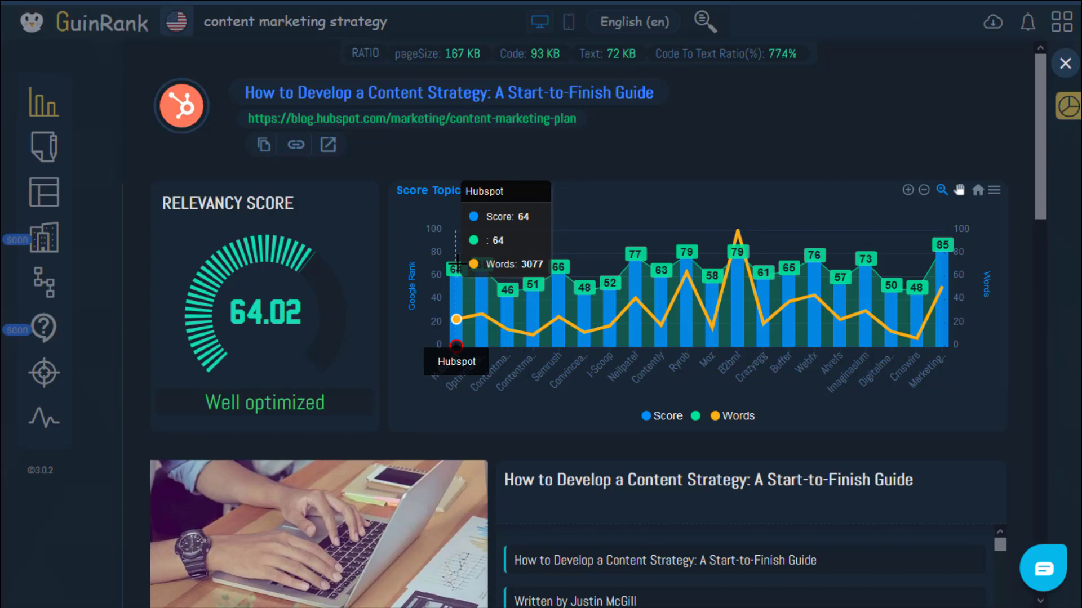
Review the HubSpot page's image, meta description, rank, score, article length and dates
{"action": "scroll", "coordinate": [997, 343], "scroll_direction": "down", "scroll_amount": 5}
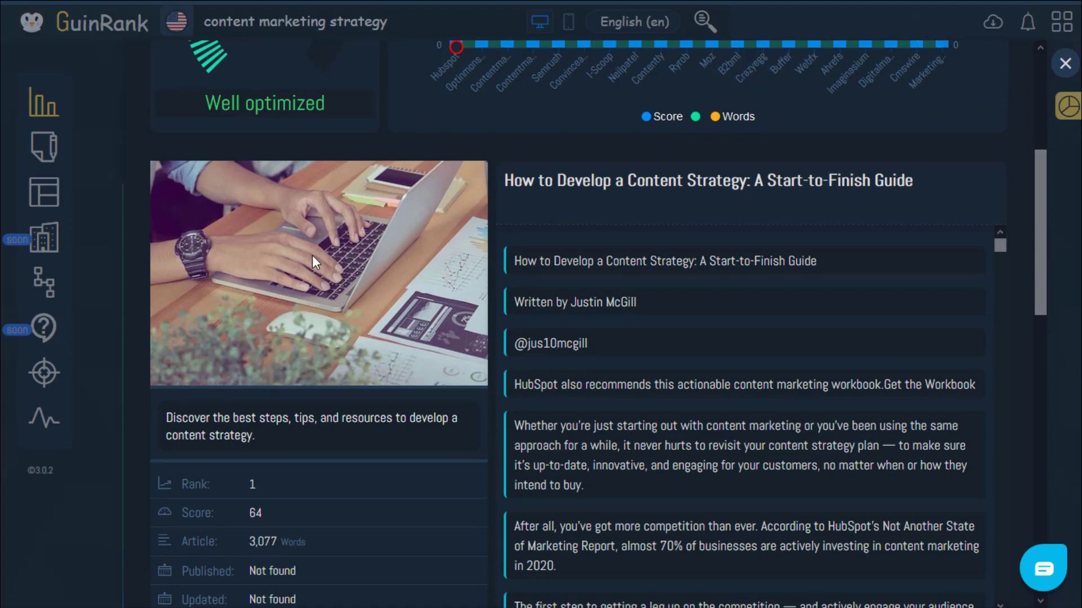
{"action": "scroll", "coordinate": [371, 252], "scroll_direction": "down", "scroll_amount": 2}
{"action": "left_click_drag", "start_coordinate": [167, 317], "coordinate": [272, 336]}
{"action": "left_click", "coordinate": [275, 347]}
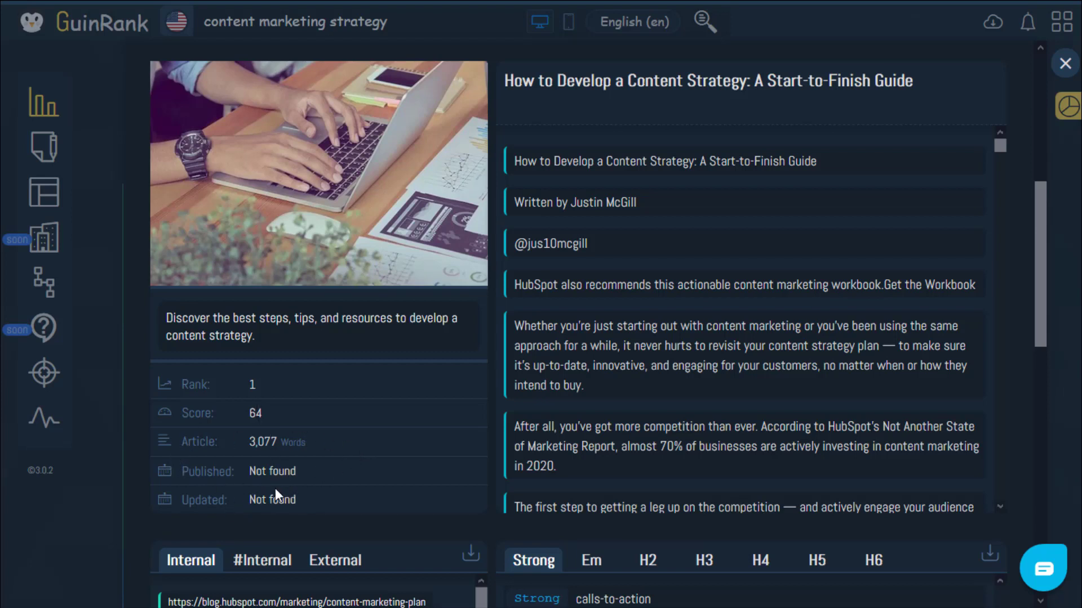
{"action": "scroll", "coordinate": [415, 434], "scroll_direction": "up", "scroll_amount": 2}
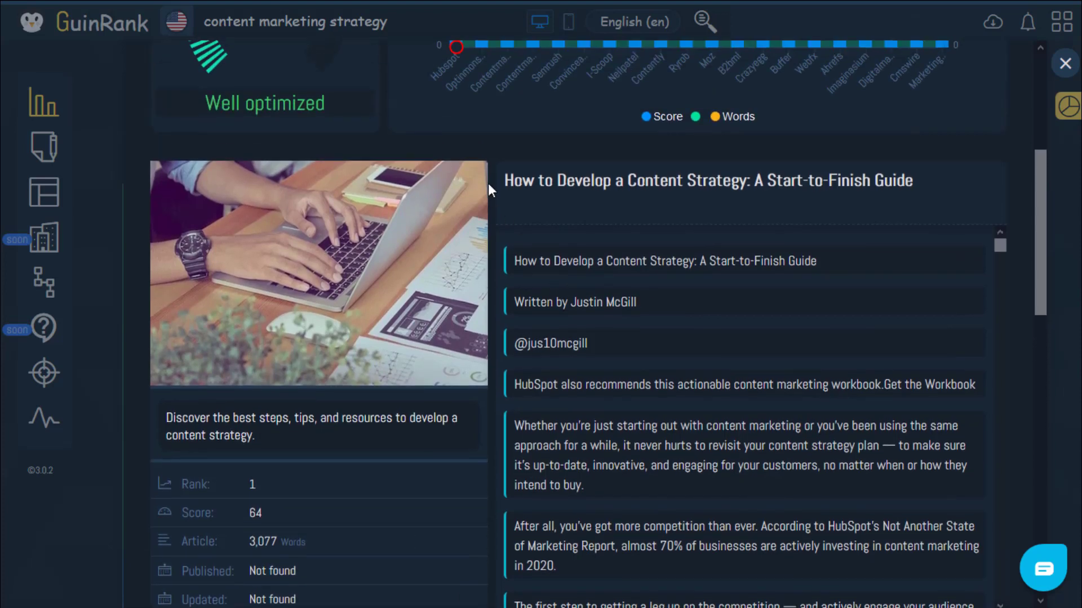
Review the article title "How to Develop a Content Strategy: A Start-to-Finish Guide" and read through its extracted text
{"action": "left_click_drag", "start_coordinate": [507, 171], "coordinate": [931, 175]}
{"action": "left_click", "coordinate": [871, 245]}
{"action": "scroll", "coordinate": [803, 322], "scroll_direction": "down", "scroll_amount": 5}
{"action": "scroll", "coordinate": [803, 322], "scroll_direction": "down", "scroll_amount": 15}
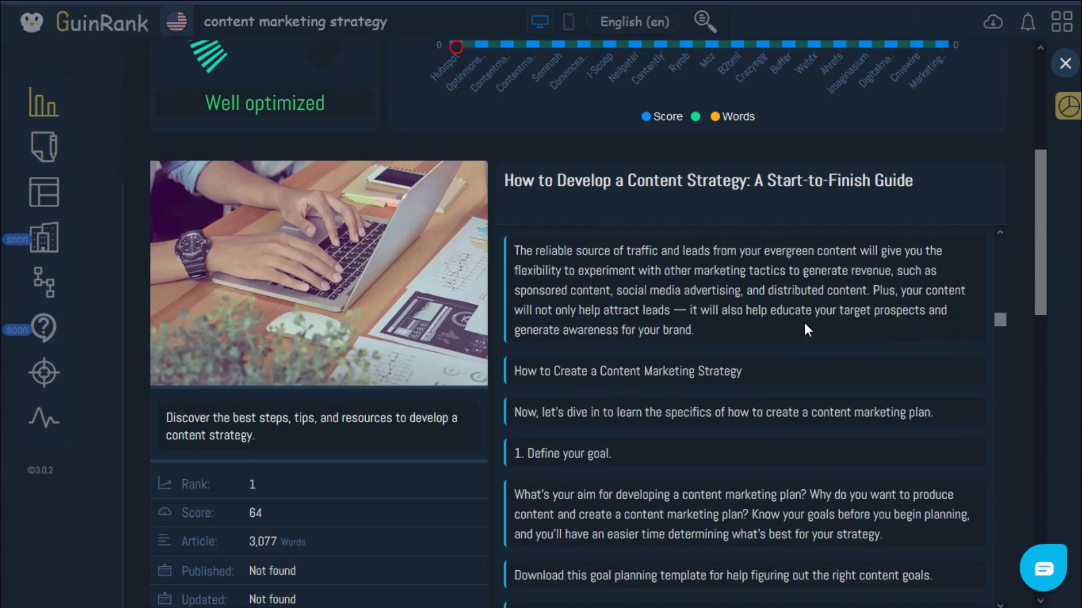
{"action": "scroll", "coordinate": [990, 152], "scroll_direction": "down", "scroll_amount": 8}
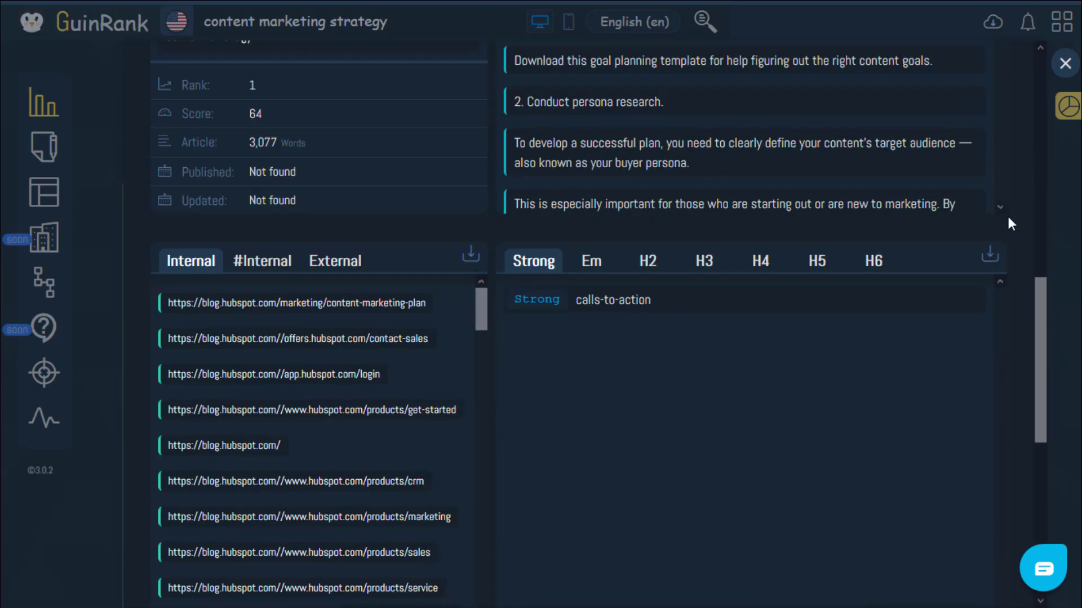
{"action": "scroll", "coordinate": [1009, 219], "scroll_direction": "up", "scroll_amount": 6}
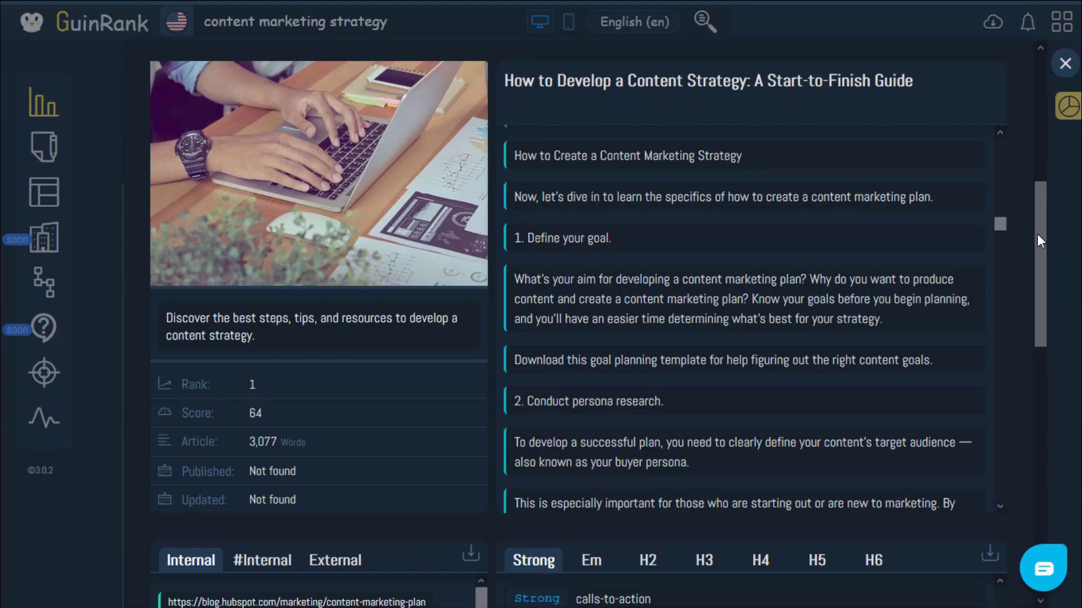
{"action": "scroll", "coordinate": [1035, 151], "scroll_direction": "up", "scroll_amount": 3}
{"action": "scroll", "coordinate": [1008, 215], "scroll_direction": "down", "scroll_amount": 3}
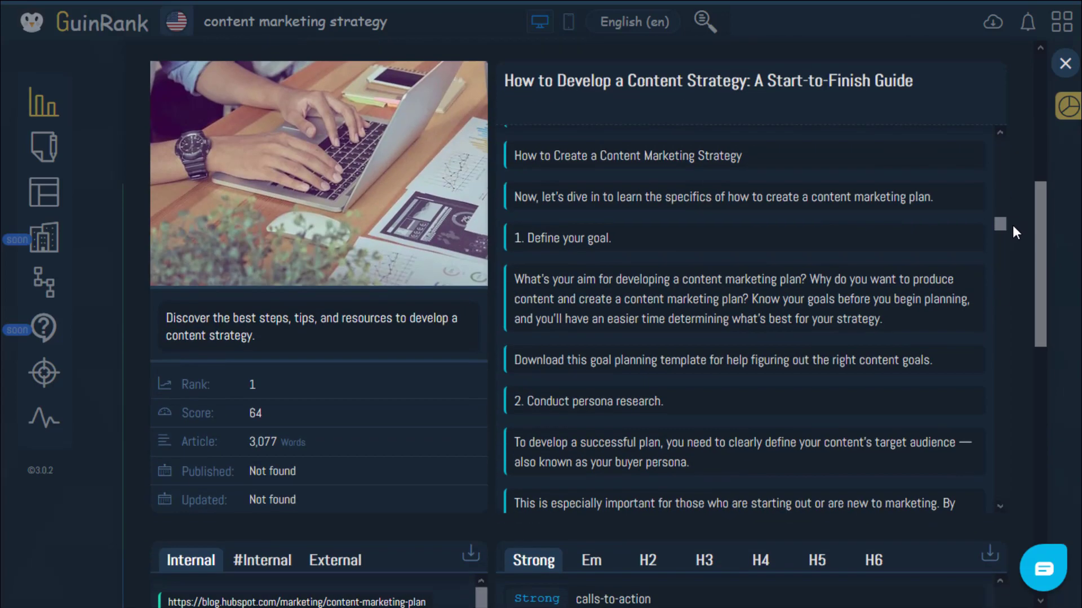
{"action": "left_click_drag", "start_coordinate": [1005, 228], "coordinate": [995, 332]}
{"action": "scroll", "coordinate": [1005, 282], "scroll_direction": "down", "scroll_amount": 3}
Look through the Internal links list of the HubSpot page
{"action": "scroll", "coordinate": [1008, 259], "scroll_direction": "down", "scroll_amount": 6}
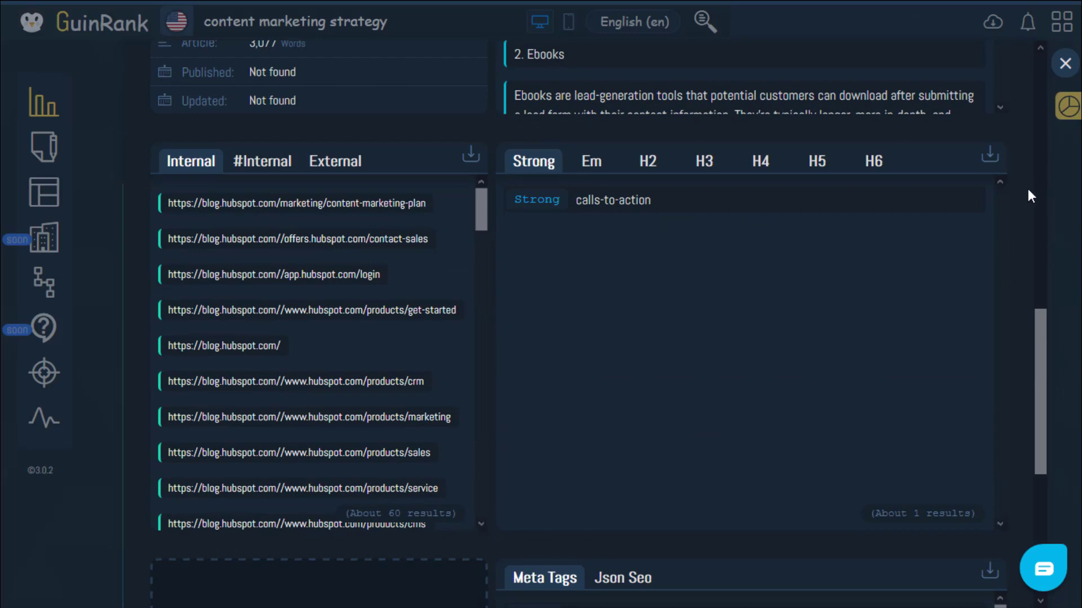
{"action": "scroll", "coordinate": [1028, 188], "scroll_direction": "up", "scroll_amount": 3}
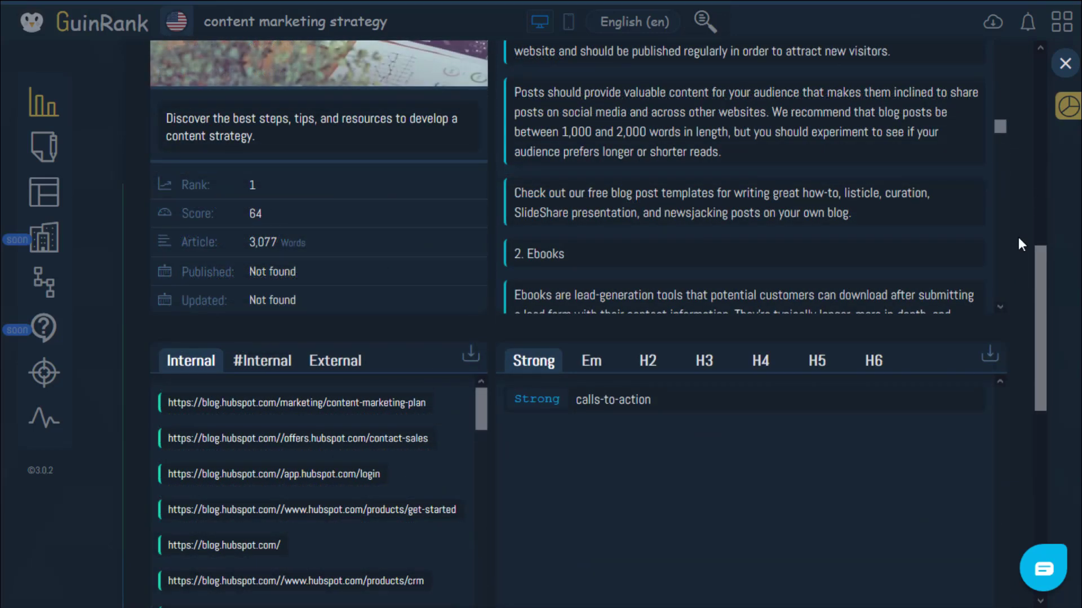
{"action": "scroll", "coordinate": [453, 189], "scroll_direction": "down", "scroll_amount": 2}
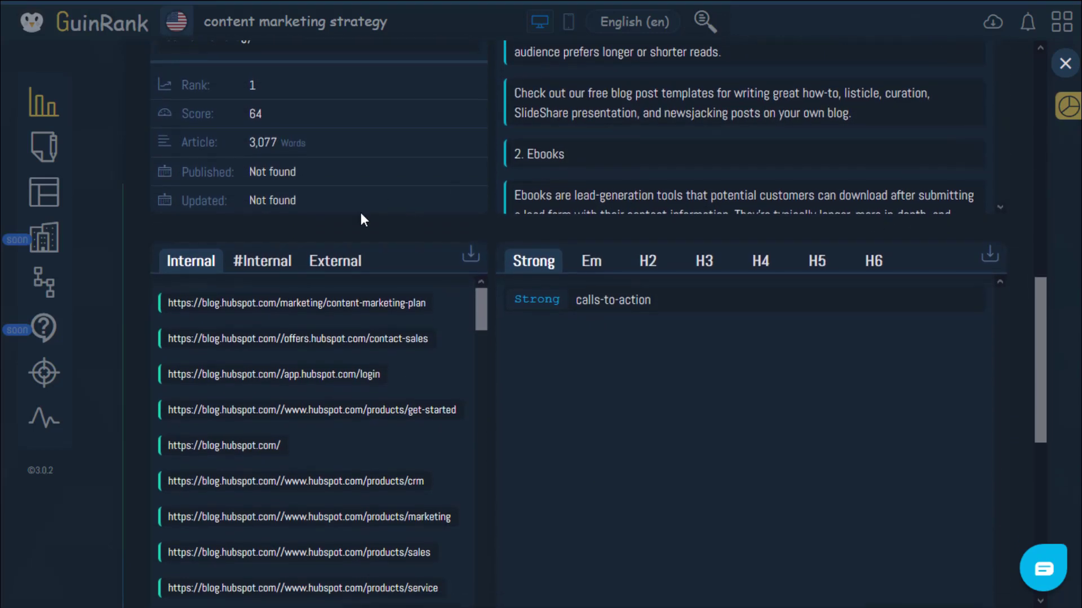
{"action": "scroll", "coordinate": [298, 180], "scroll_direction": "down", "scroll_amount": 2}
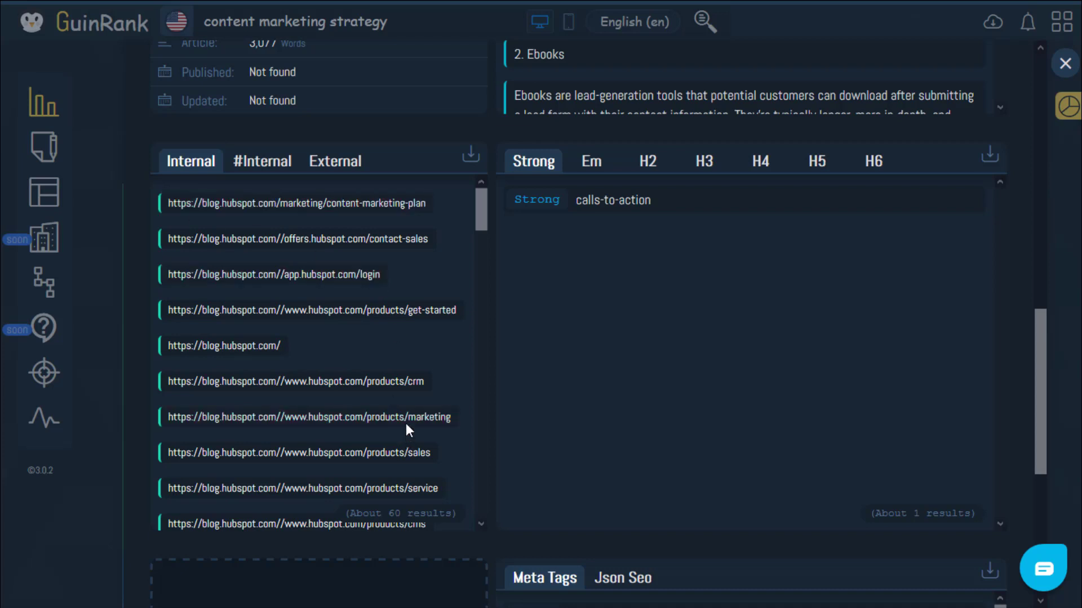
{"action": "scroll", "coordinate": [428, 389], "scroll_direction": "down", "scroll_amount": 5}
{"action": "scroll", "coordinate": [428, 384], "scroll_direction": "down", "scroll_amount": 3}
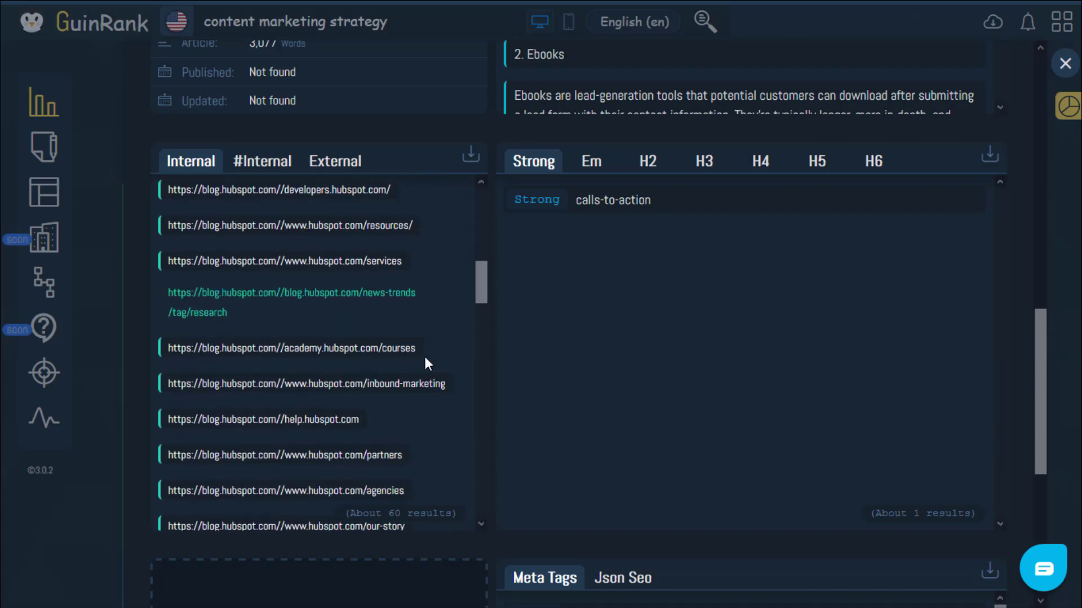
{"action": "scroll", "coordinate": [381, 386], "scroll_direction": "down", "scroll_amount": 6}
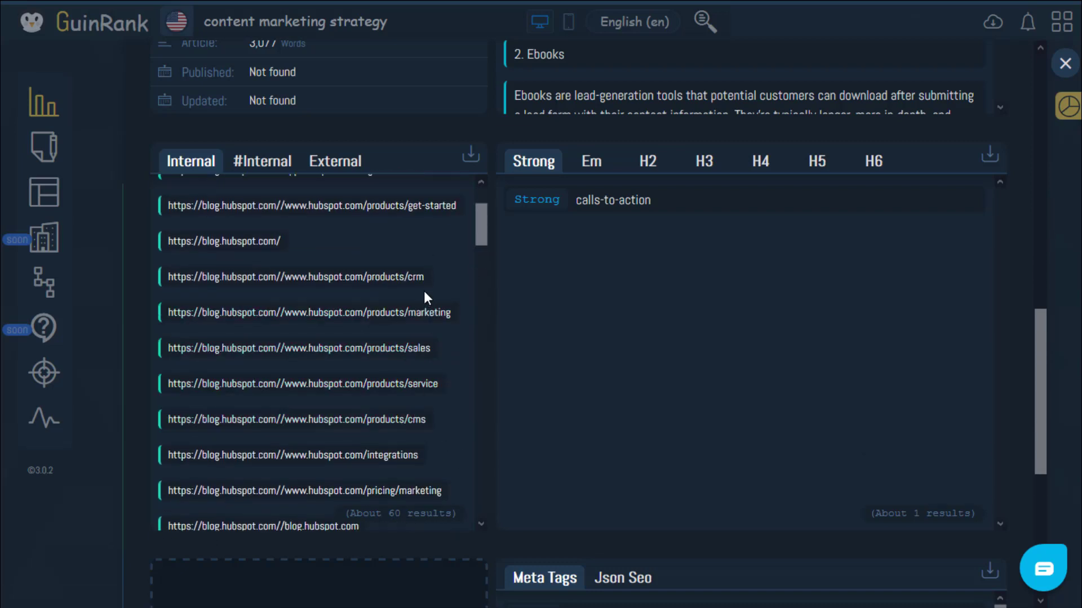
Display the page's #Internal links, and look through its External links list
{"action": "left_click", "coordinate": [272, 166]}
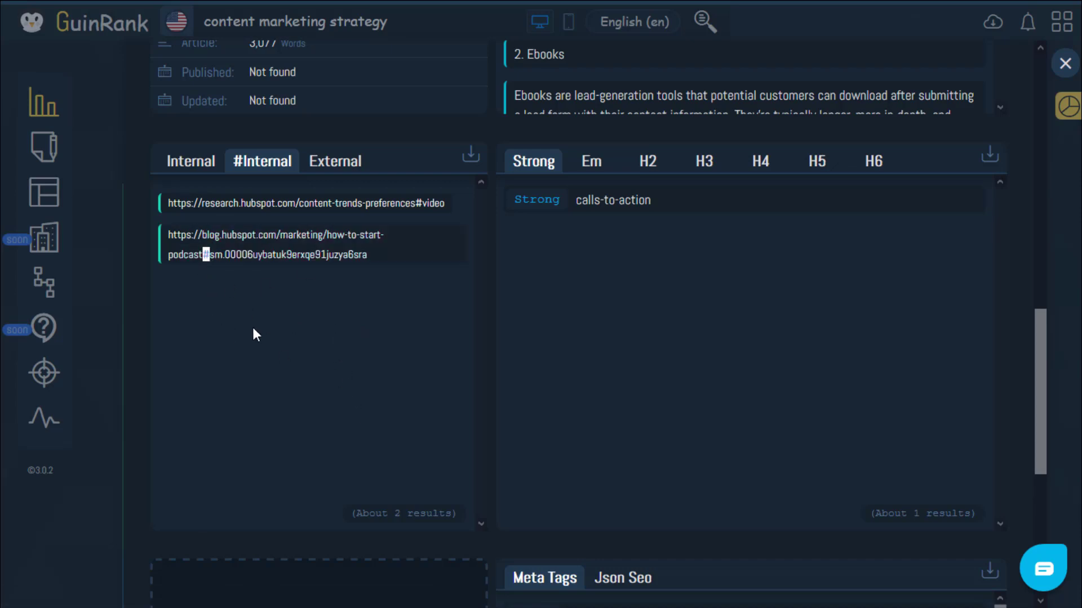
{"action": "left_click", "coordinate": [348, 166]}
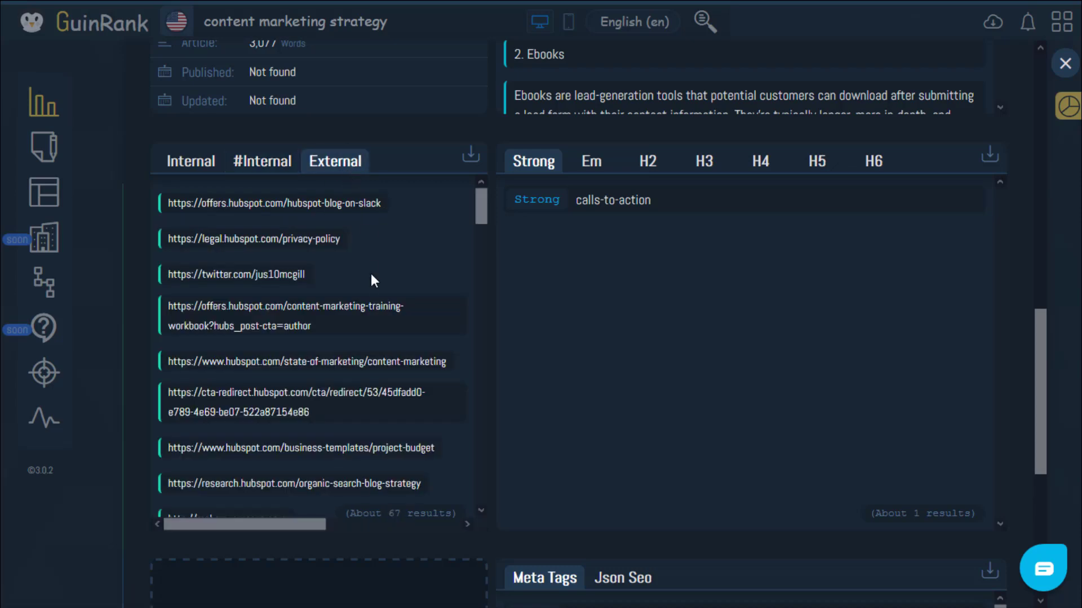
{"action": "scroll", "coordinate": [372, 272], "scroll_direction": "down", "scroll_amount": 4}
{"action": "scroll", "coordinate": [371, 283], "scroll_direction": "down", "scroll_amount": 3}
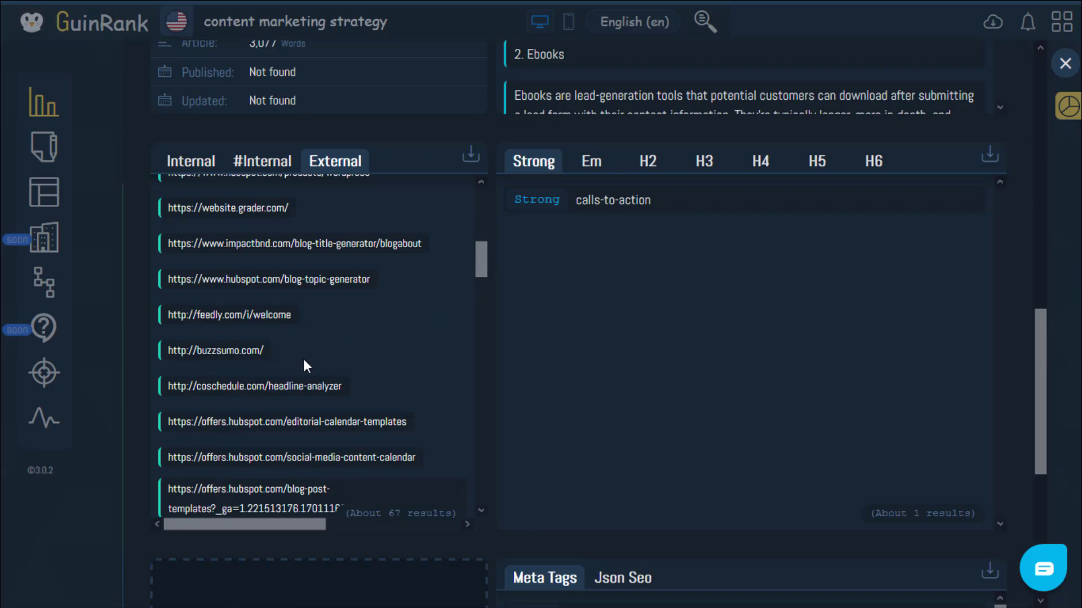
{"action": "scroll", "coordinate": [417, 383], "scroll_direction": "down", "scroll_amount": 3}
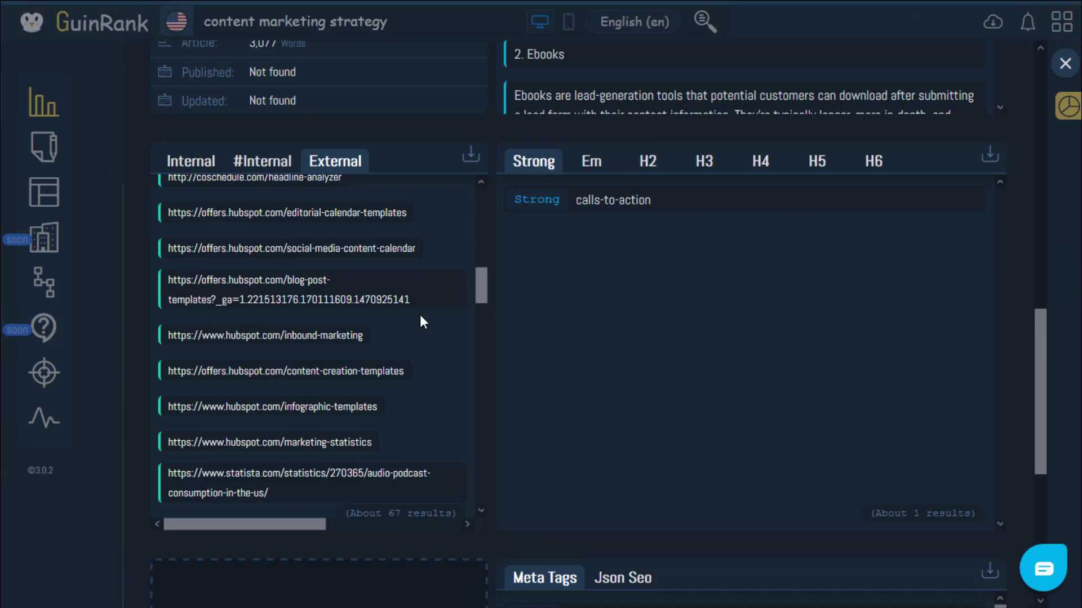
Look back through the middle part of the HubSpot page's External links list
{"action": "scroll", "coordinate": [420, 321], "scroll_direction": "up", "scroll_amount": 5}
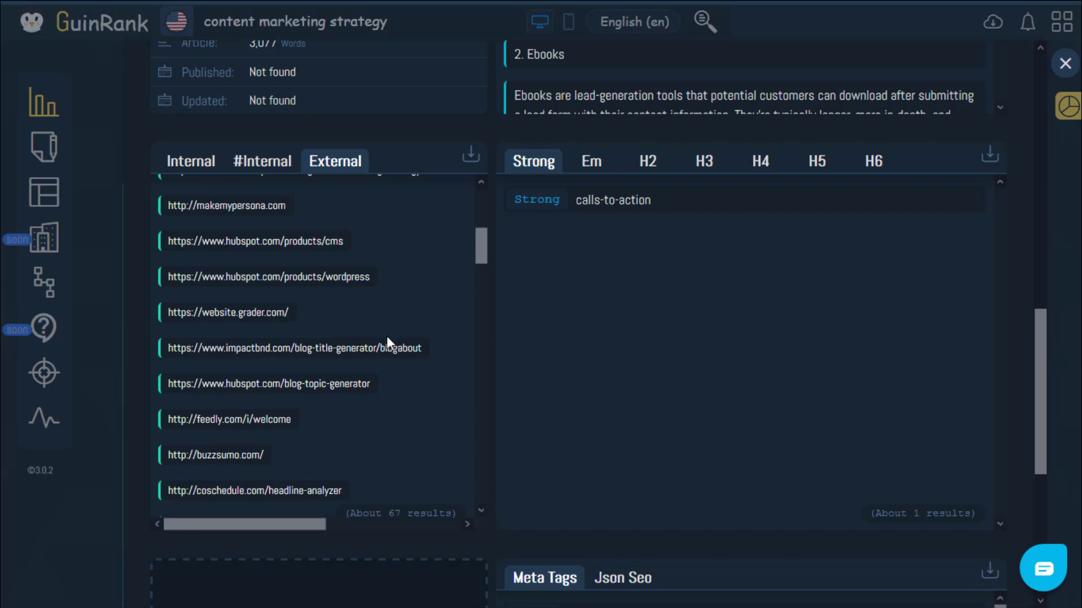
{"action": "scroll", "coordinate": [366, 407], "scroll_direction": "down", "scroll_amount": 1}
{"action": "scroll", "coordinate": [361, 405], "scroll_direction": "down", "scroll_amount": 1}
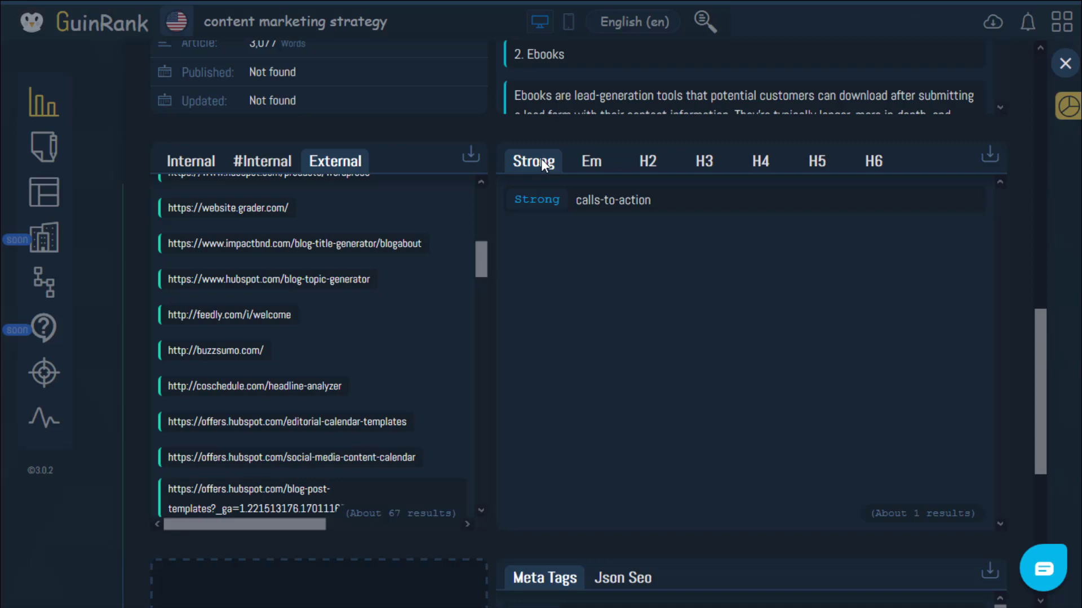
Go through the HubSpot page's Em, H2, H3, H4 and H5 lists in turn
{"action": "left_click", "coordinate": [589, 171]}
{"action": "left_click", "coordinate": [648, 169]}
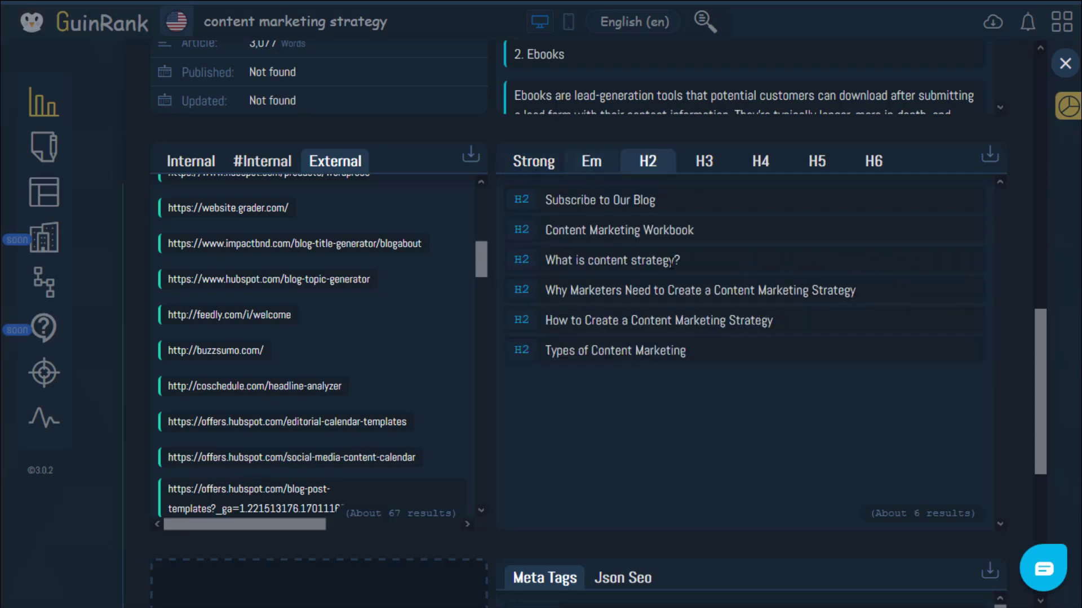
{"action": "left_click", "coordinate": [706, 171]}
{"action": "left_click", "coordinate": [762, 165]}
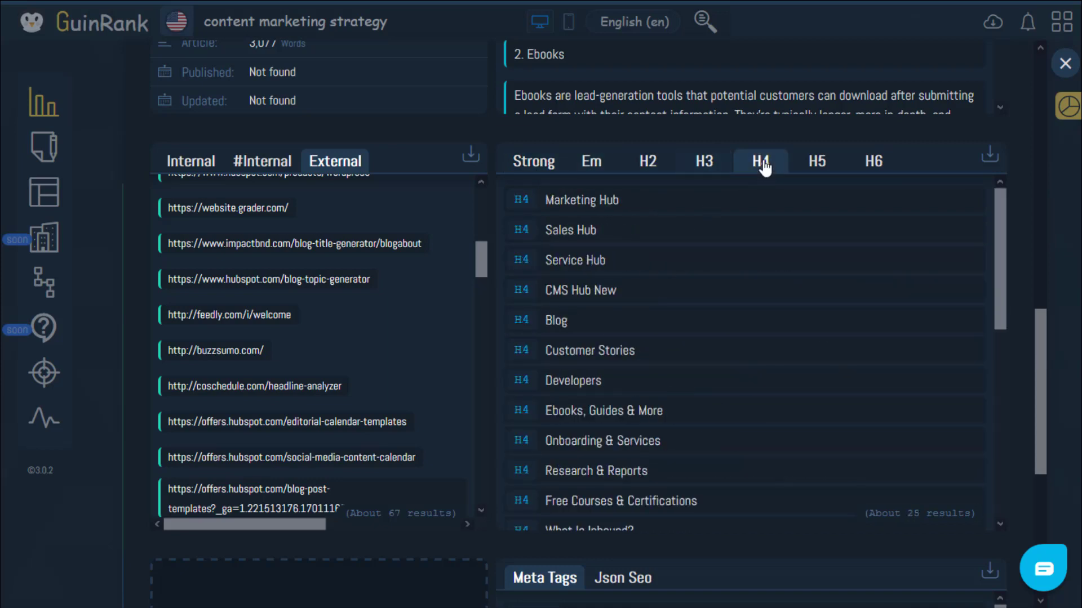
{"action": "left_click", "coordinate": [813, 165]}
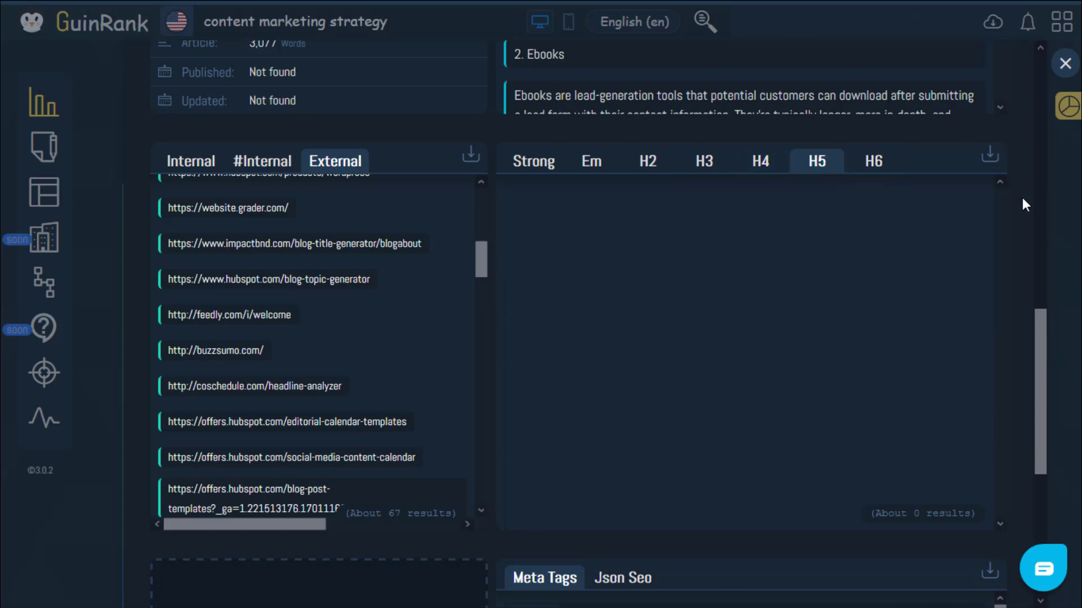
Return to the HubSpot page's H4 headings, download that list, and look further down at the meta tags and images
{"action": "left_click", "coordinate": [762, 162]}
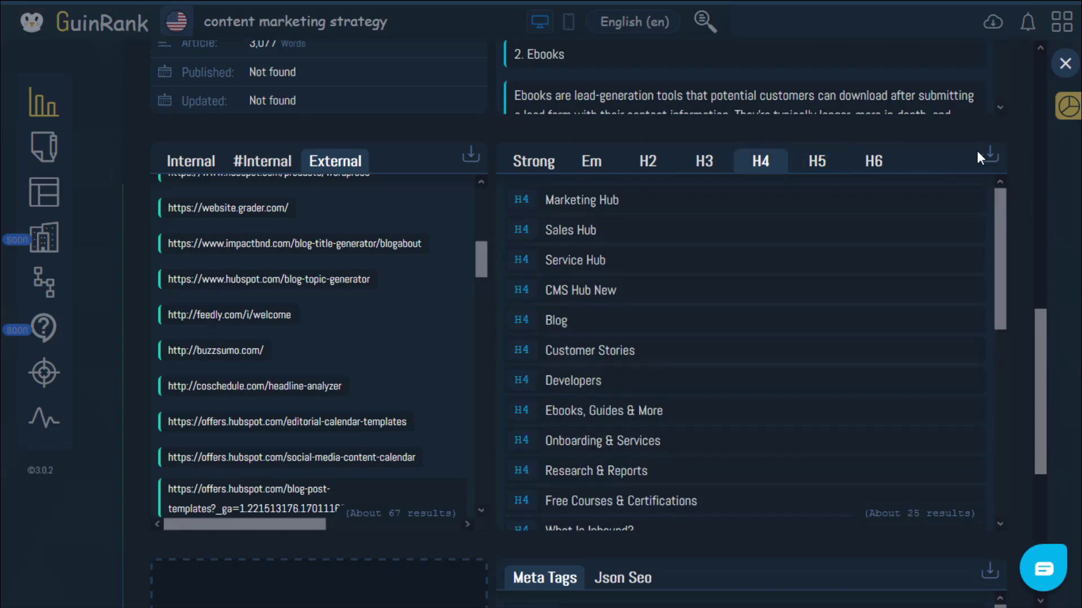
{"action": "left_click", "coordinate": [989, 153]}
{"action": "scroll", "coordinate": [1002, 282], "scroll_direction": "down", "scroll_amount": 10}
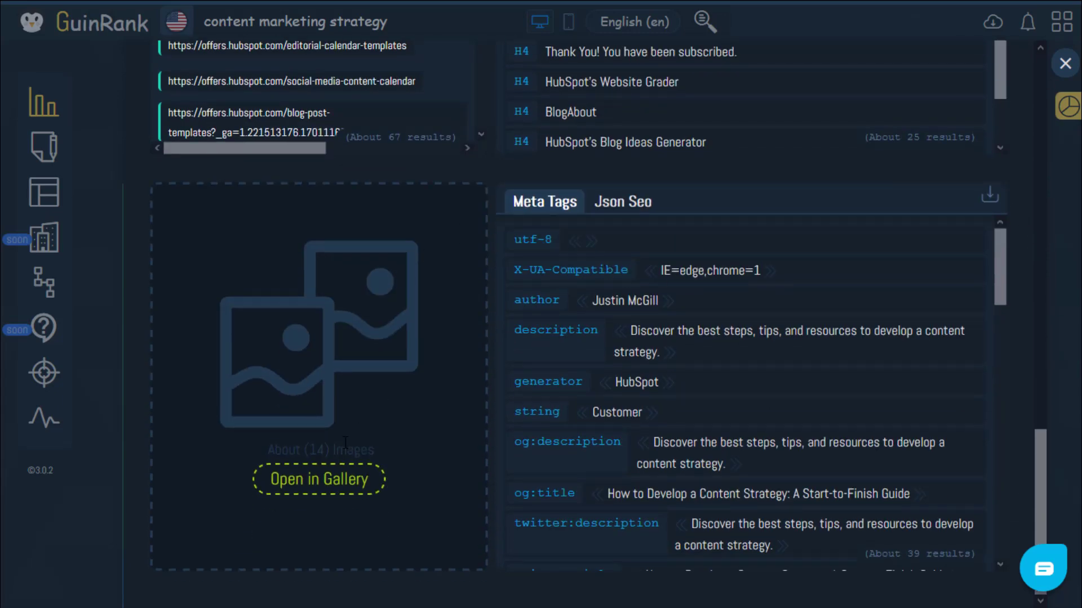
Open the HubSpot page's image gallery and view the two Free Content Marketing Workbook banners
{"action": "left_click", "coordinate": [319, 489]}
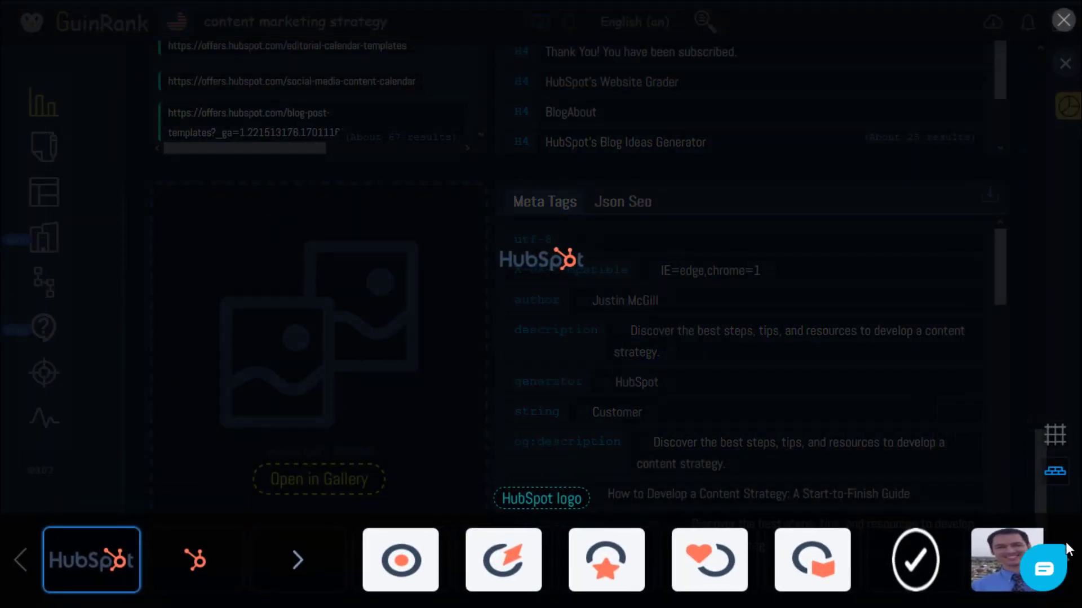
{"action": "left_click", "coordinate": [1072, 565]}
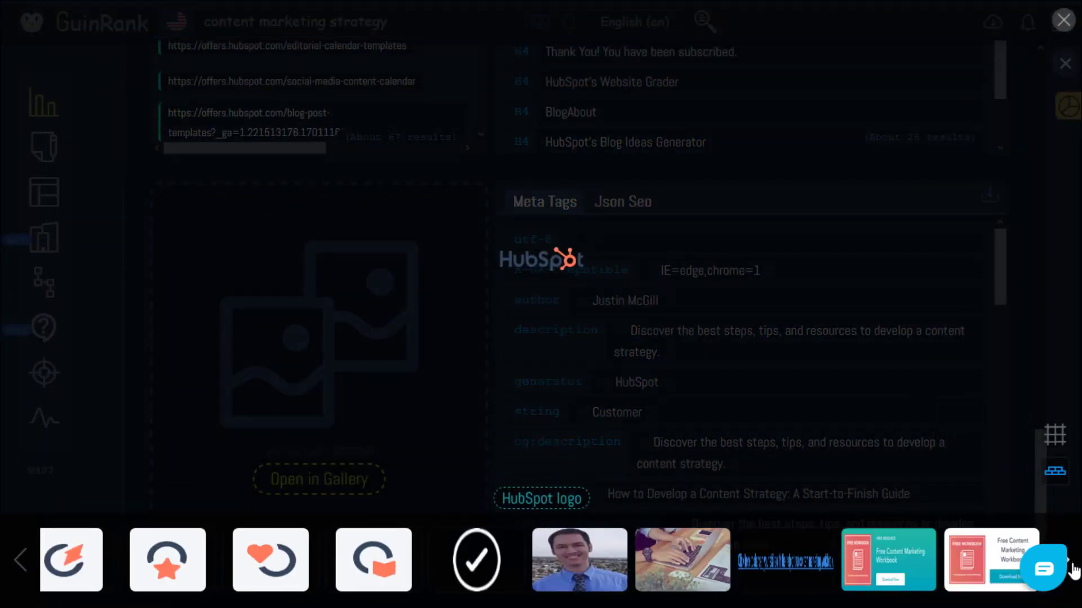
{"action": "left_click", "coordinate": [899, 570]}
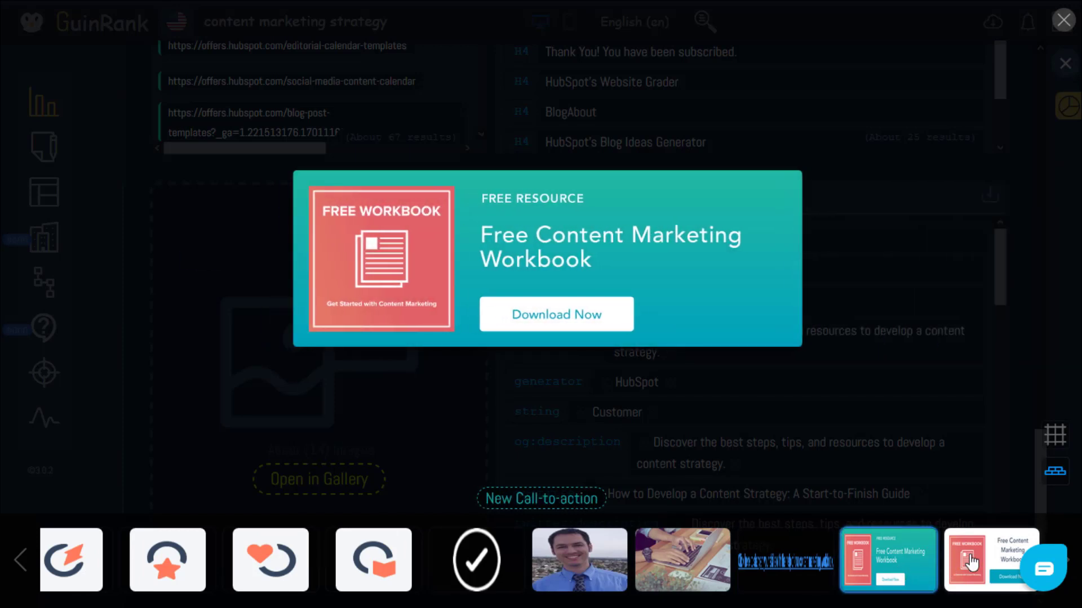
{"action": "left_click", "coordinate": [971, 562]}
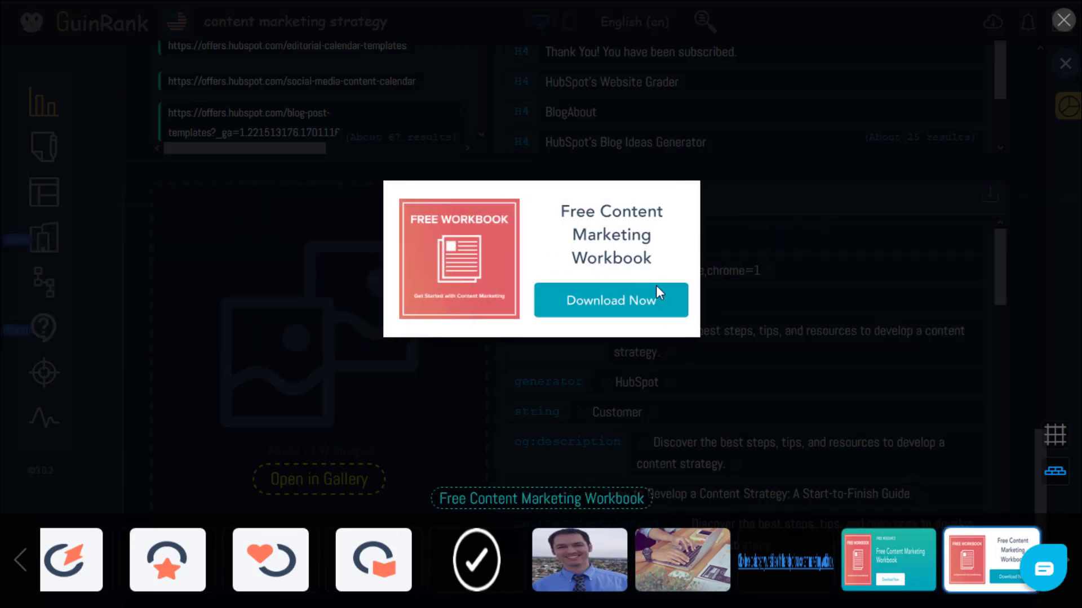
Show the gallery images as a grid, bring up the image options for the laptop photo, and close the gallery
{"action": "left_click", "coordinate": [1065, 438]}
{"action": "right_click", "coordinate": [563, 340]}
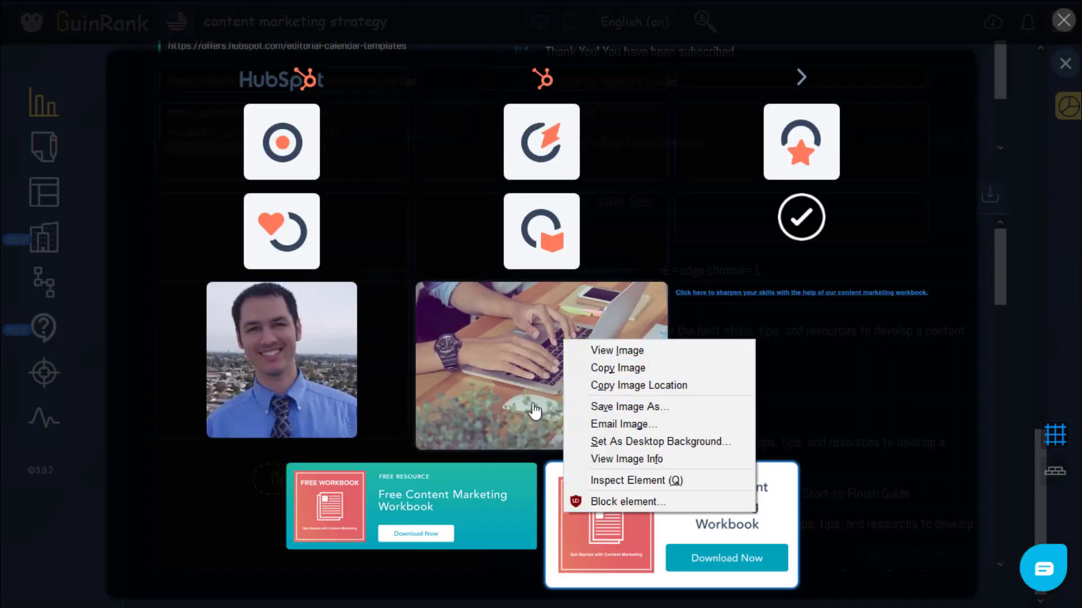
{"action": "left_click", "coordinate": [1065, 26]}
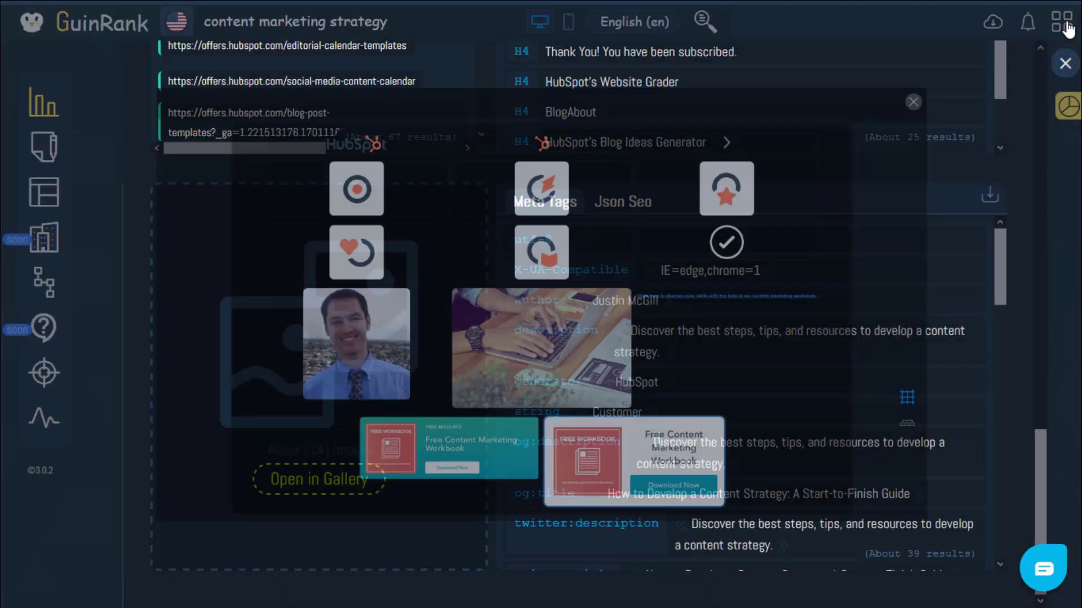
Close the HubSpot page details and open the detailed analysis of the fifth-ranked Semrush page in the SERP results
{"action": "left_click", "coordinate": [1064, 63]}
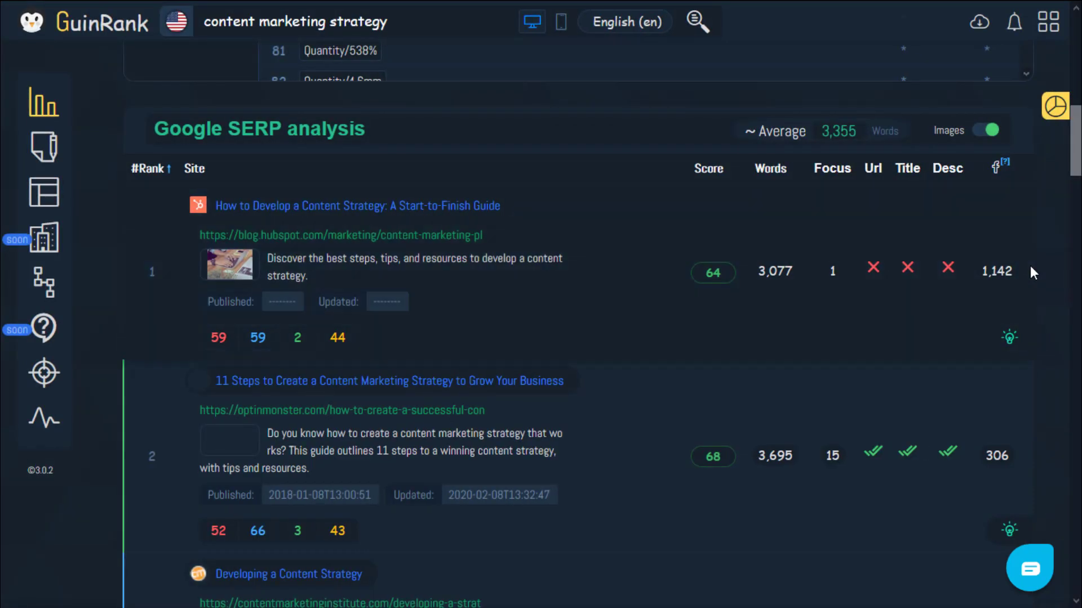
{"action": "scroll", "coordinate": [1033, 272], "scroll_direction": "down", "scroll_amount": 5}
{"action": "scroll", "coordinate": [1042, 213], "scroll_direction": "down", "scroll_amount": 6}
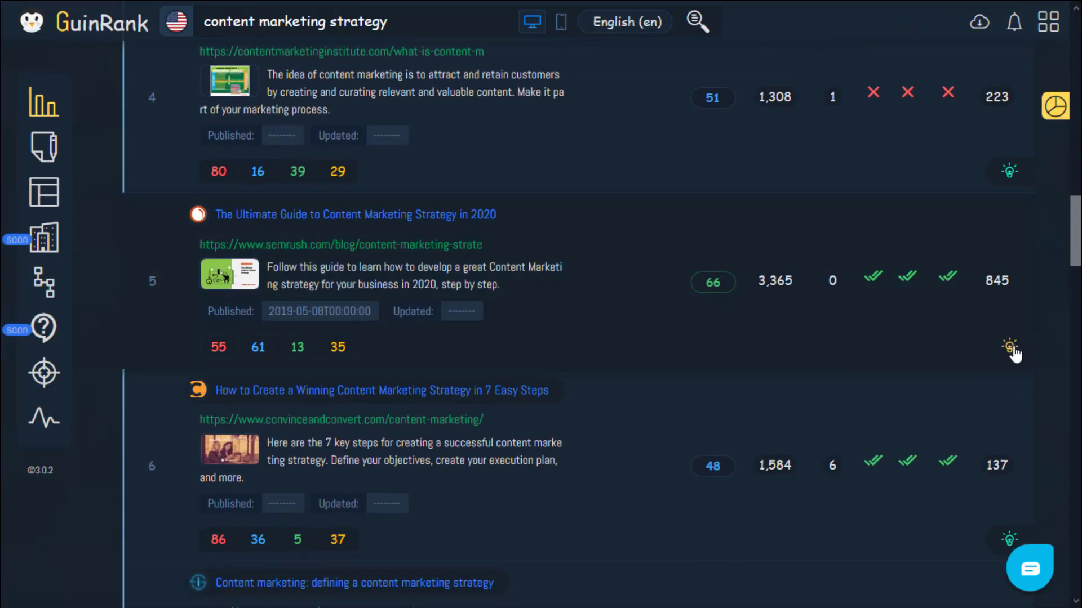
{"action": "left_click", "coordinate": [1010, 347]}
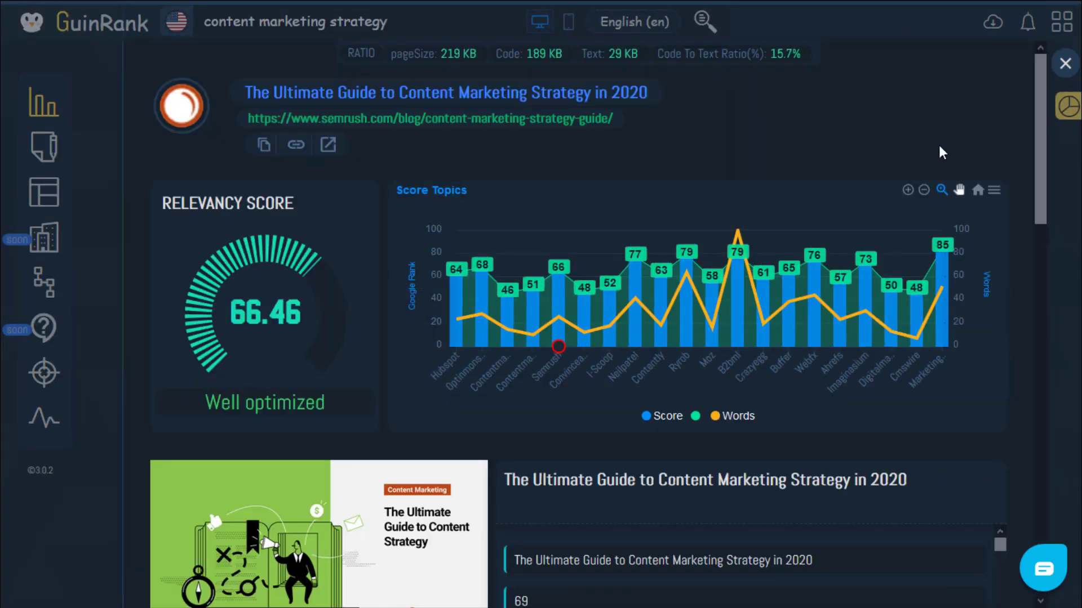
Review the Semrush page's image, description, ranking details, links and Strong text down to the Meta Tags section
{"action": "scroll", "coordinate": [1007, 98], "scroll_direction": "down", "scroll_amount": 10}
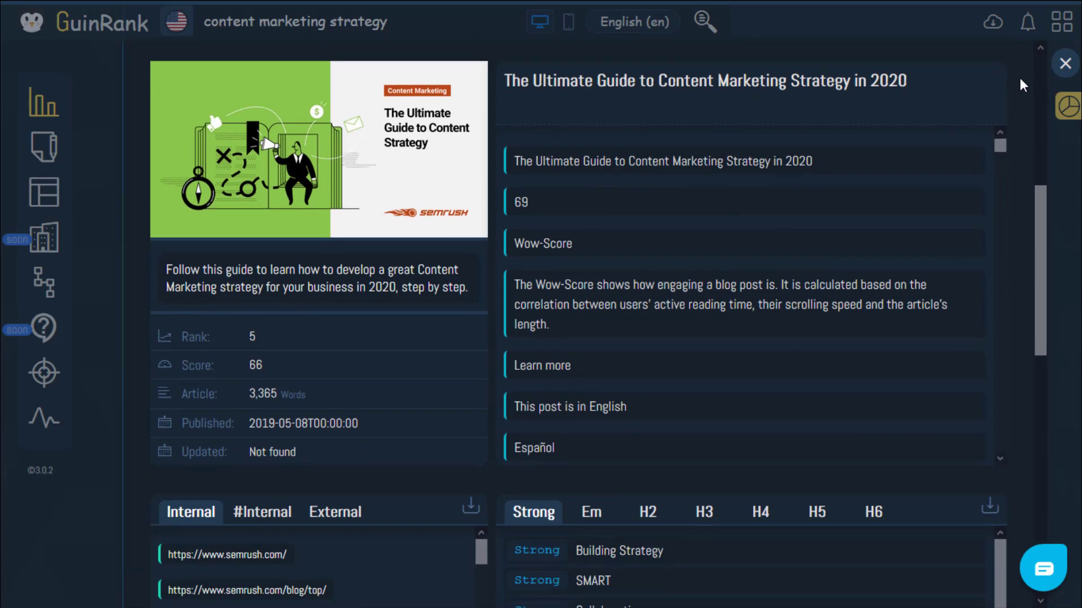
{"action": "scroll", "coordinate": [1042, 175], "scroll_direction": "down", "scroll_amount": 5}
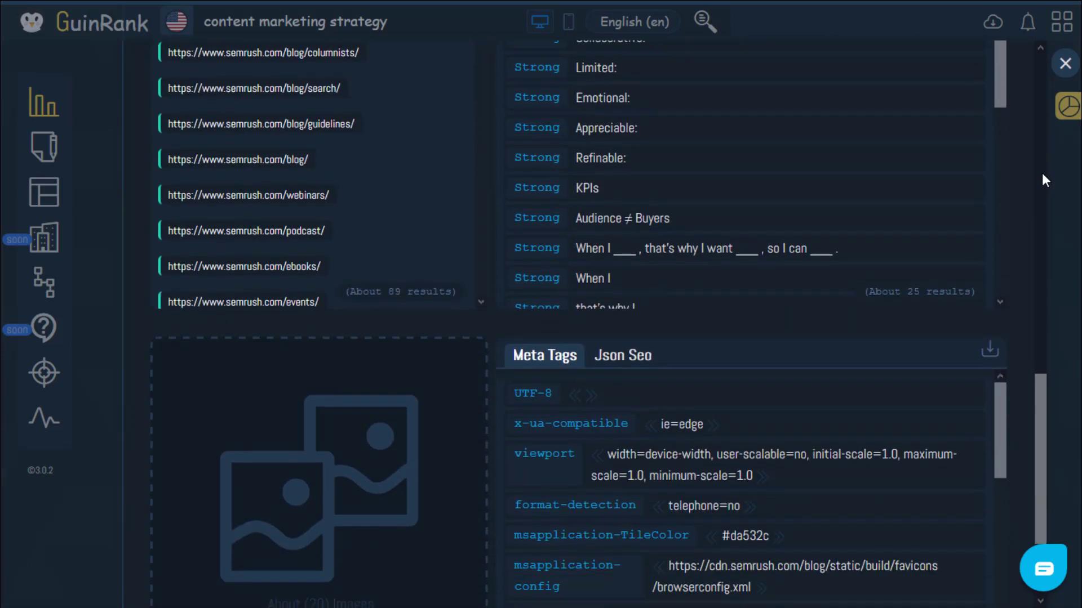
{"action": "scroll", "coordinate": [1042, 173], "scroll_direction": "down", "scroll_amount": 3}
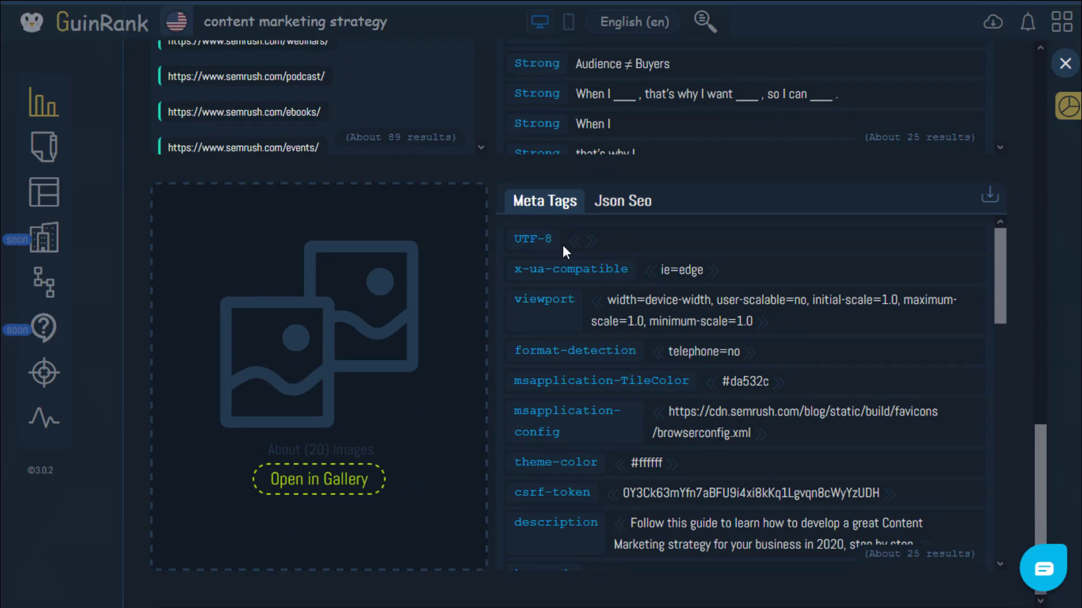
Read through the Semrush page's Meta Tags, including its description, Twitter and Open Graph entries
{"action": "scroll", "coordinate": [719, 307], "scroll_direction": "down", "scroll_amount": 5}
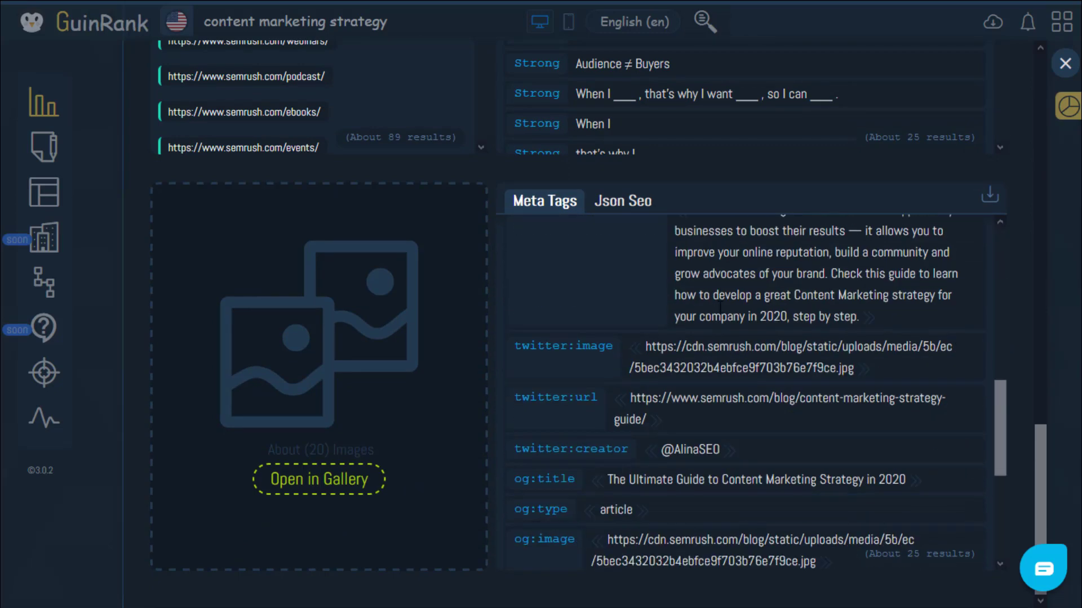
{"action": "scroll", "coordinate": [719, 307], "scroll_direction": "up", "scroll_amount": 6}
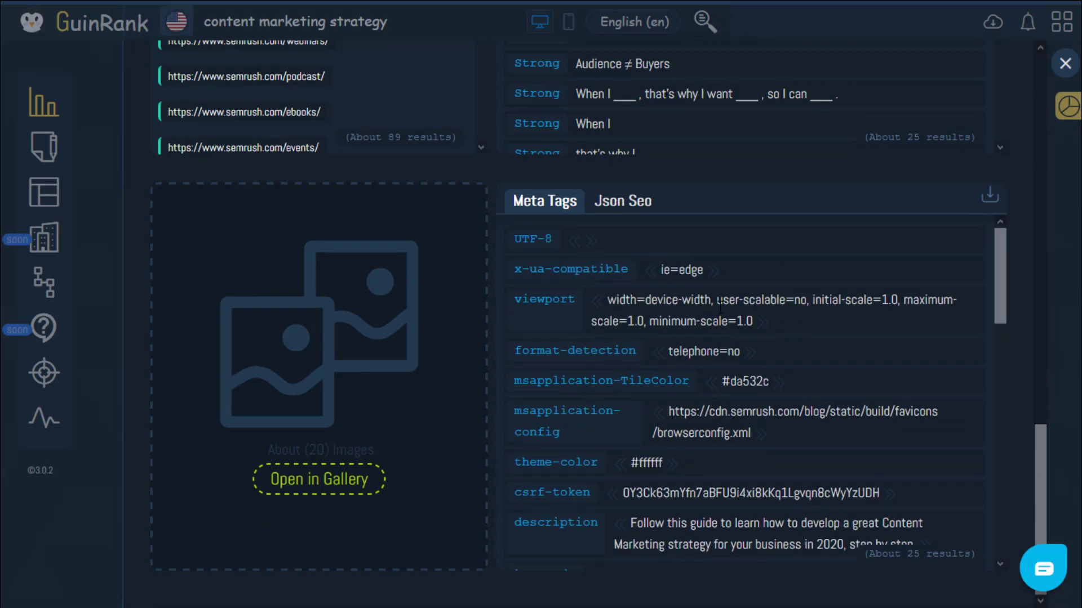
{"action": "scroll", "coordinate": [719, 307], "scroll_direction": "down", "scroll_amount": 5}
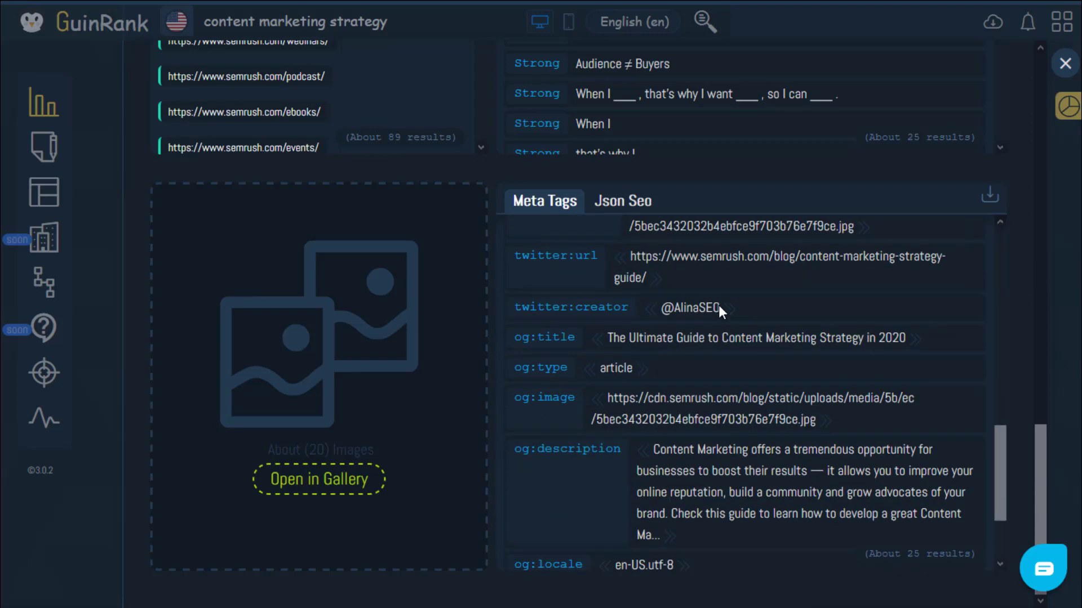
{"action": "scroll", "coordinate": [720, 307], "scroll_direction": "down", "scroll_amount": 3}
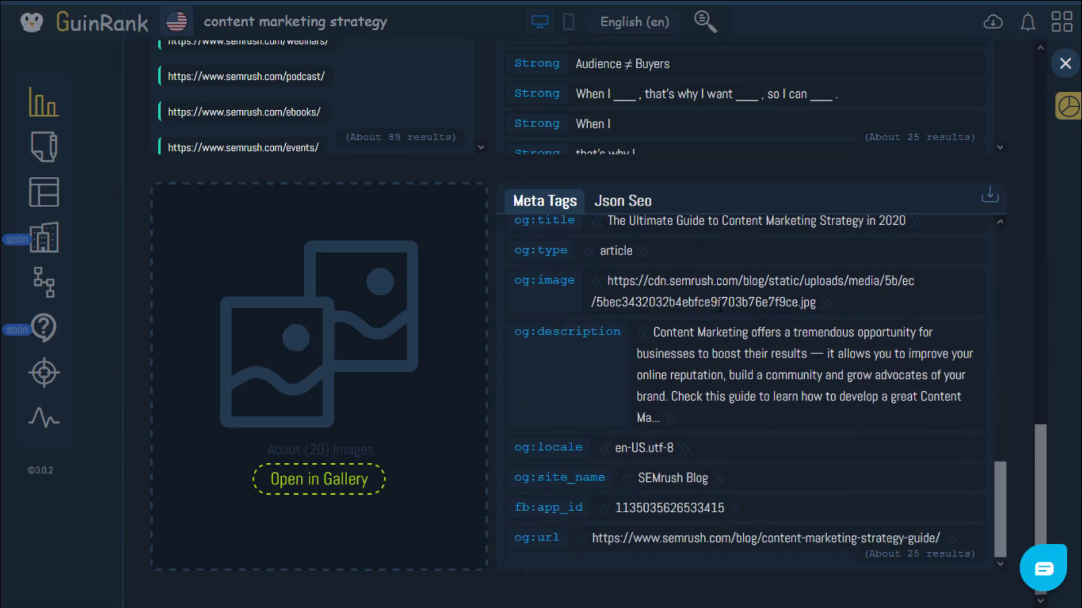
{"action": "scroll", "coordinate": [719, 307], "scroll_direction": "up", "scroll_amount": 8}
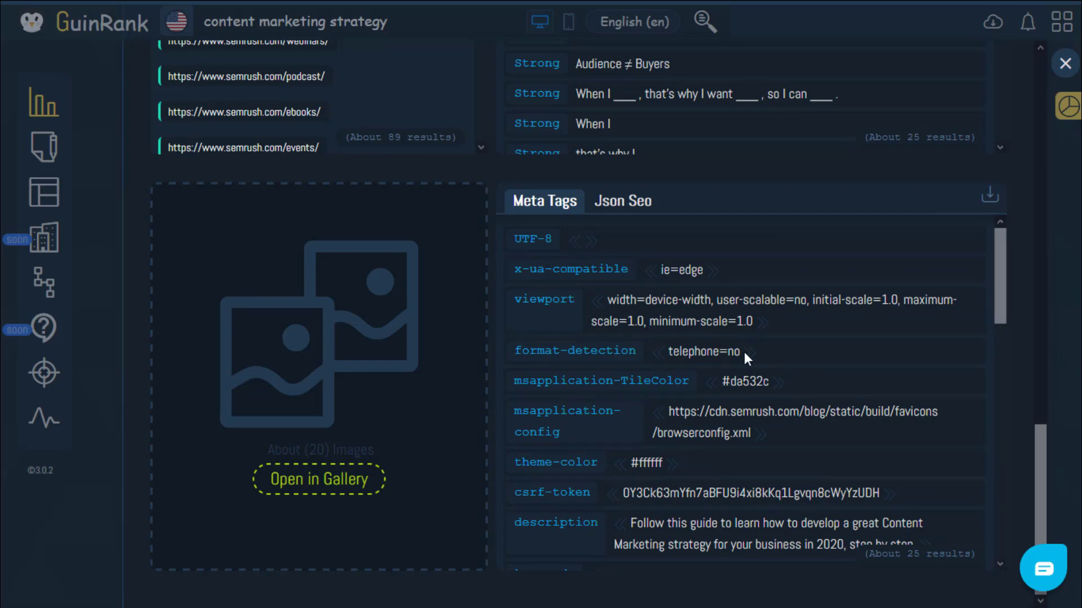
{"action": "scroll", "coordinate": [747, 358], "scroll_direction": "down", "scroll_amount": 5}
{"action": "scroll", "coordinate": [666, 510], "scroll_direction": "down", "scroll_amount": 3}
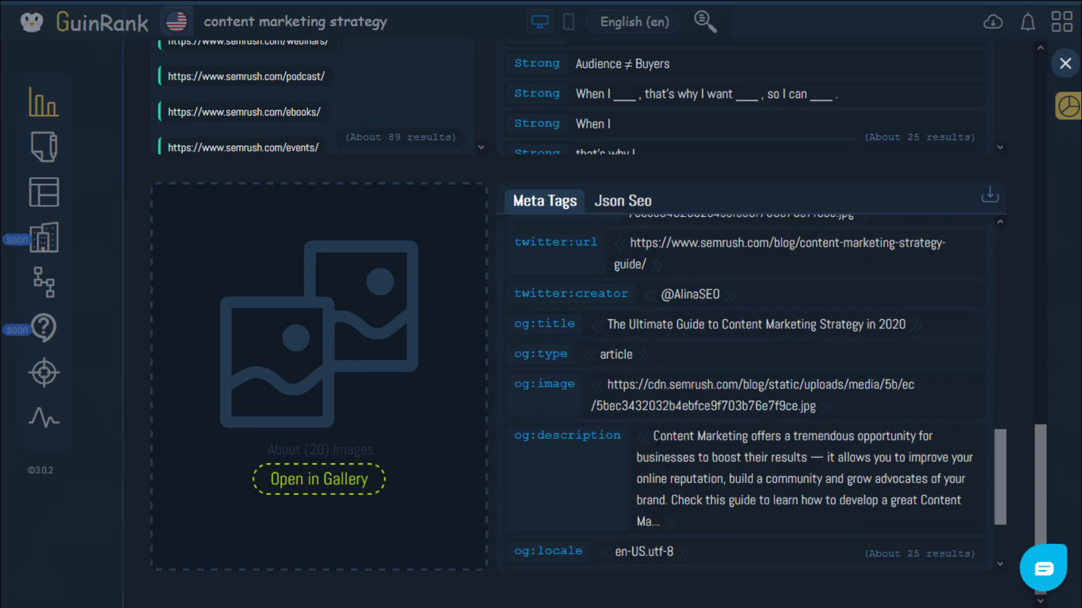
Display the Semrush page's Json Seo data, look through it, and collapse the mainEntityOfPage and author blocks
{"action": "left_click", "coordinate": [608, 207]}
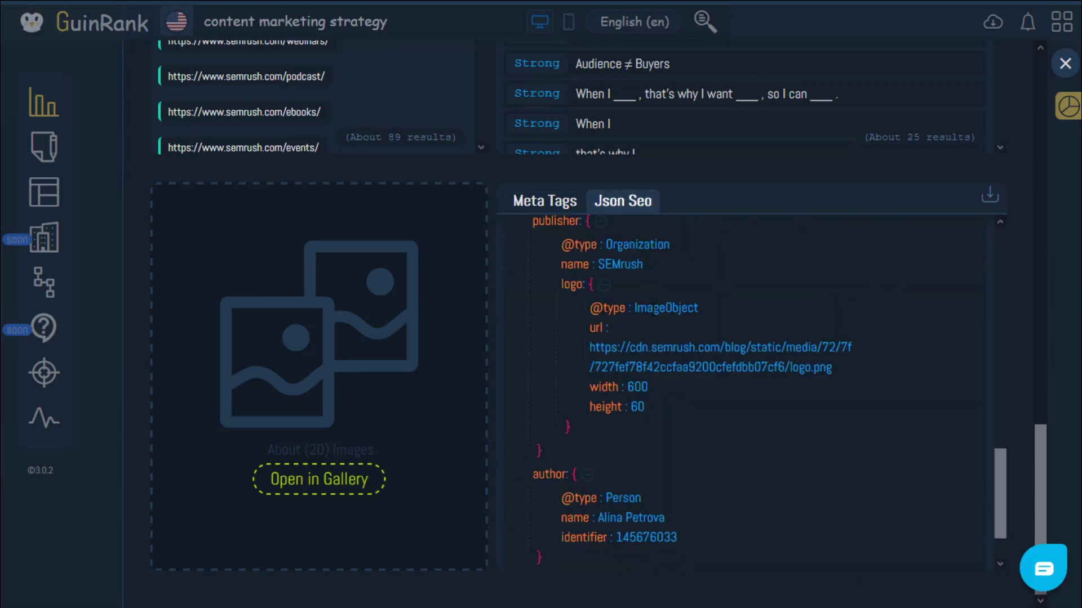
{"action": "scroll", "coordinate": [767, 371], "scroll_direction": "up", "scroll_amount": 6}
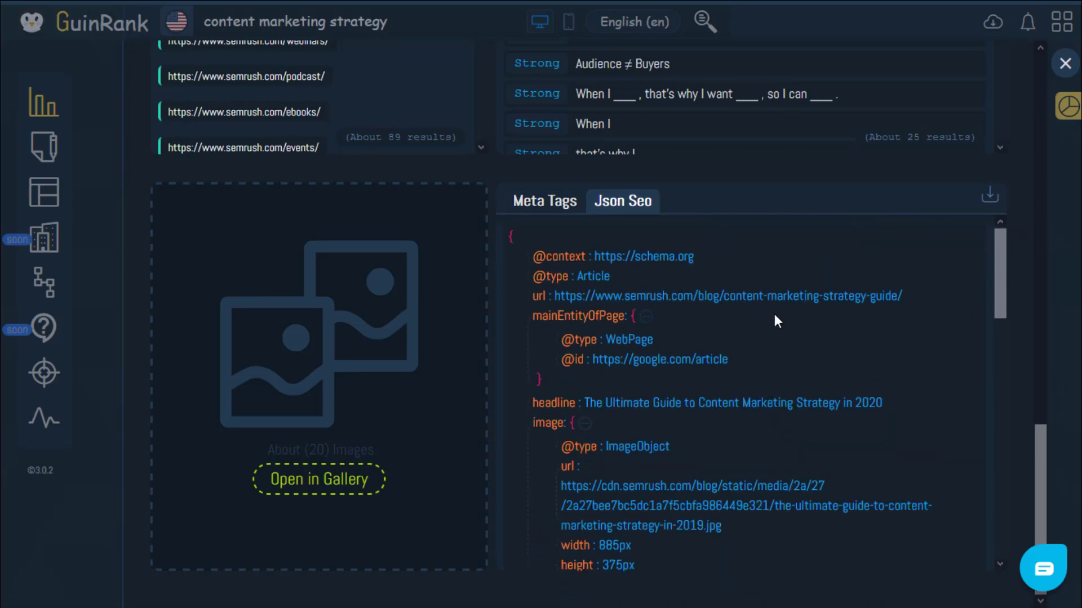
{"action": "left_click", "coordinate": [646, 316]}
{"action": "scroll", "coordinate": [736, 364], "scroll_direction": "down", "scroll_amount": 10}
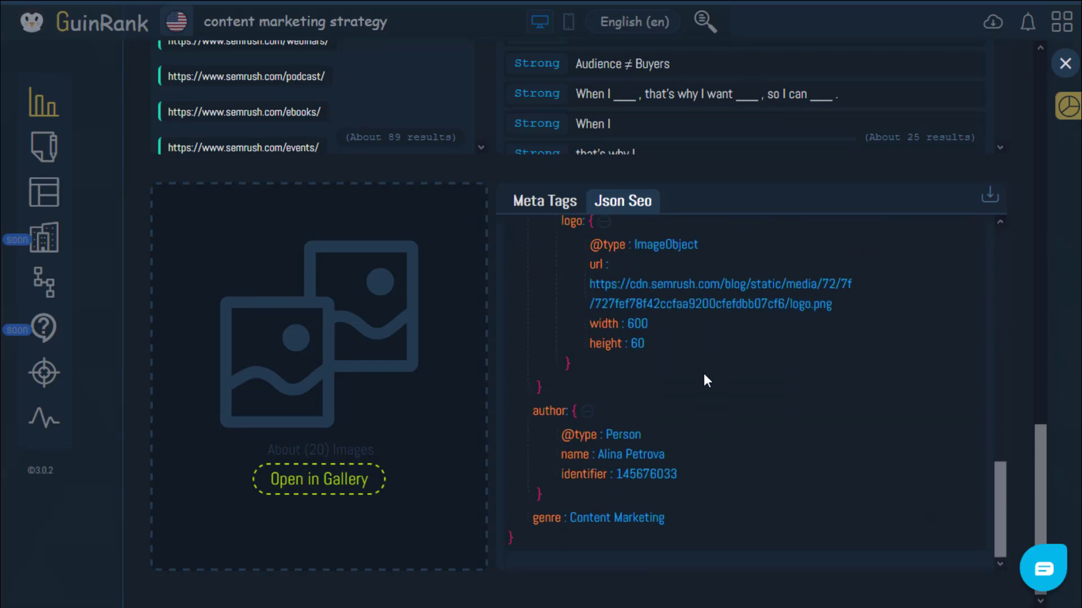
{"action": "left_click", "coordinate": [587, 411]}
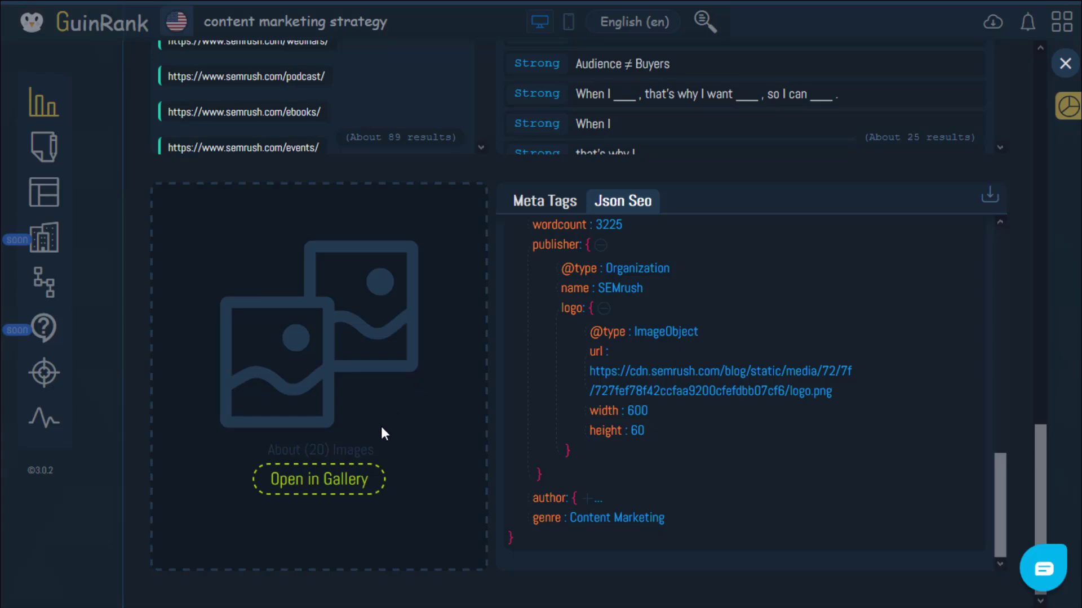
Open the Semrush page's image gallery and view the content marketing stats, goals pyramid and CLEAR vs SMART images with its image options
{"action": "left_click", "coordinate": [352, 478]}
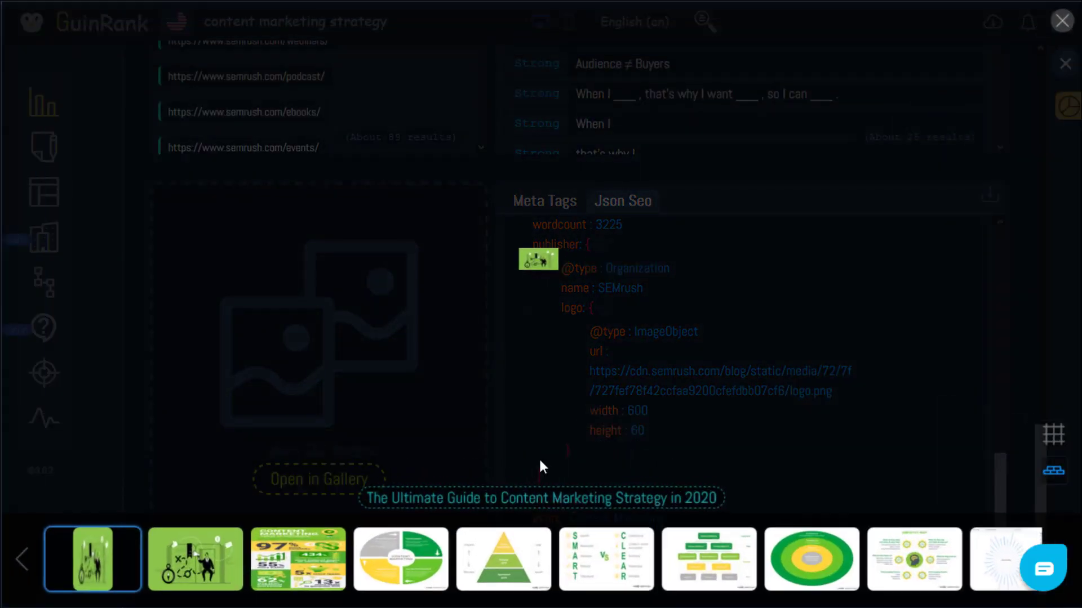
{"action": "left_click", "coordinate": [318, 576]}
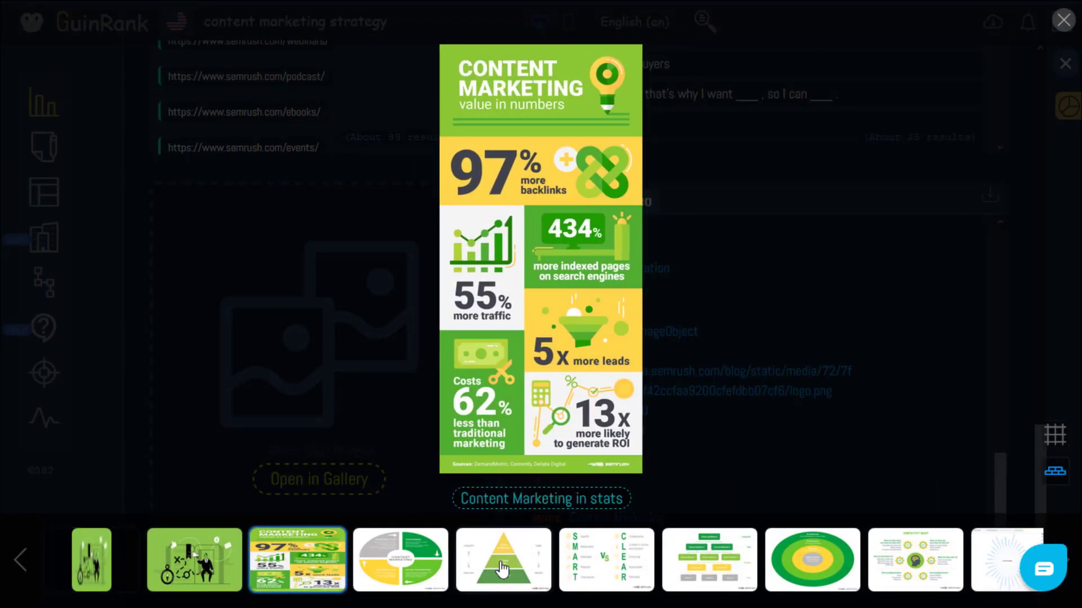
{"action": "left_click", "coordinate": [503, 570]}
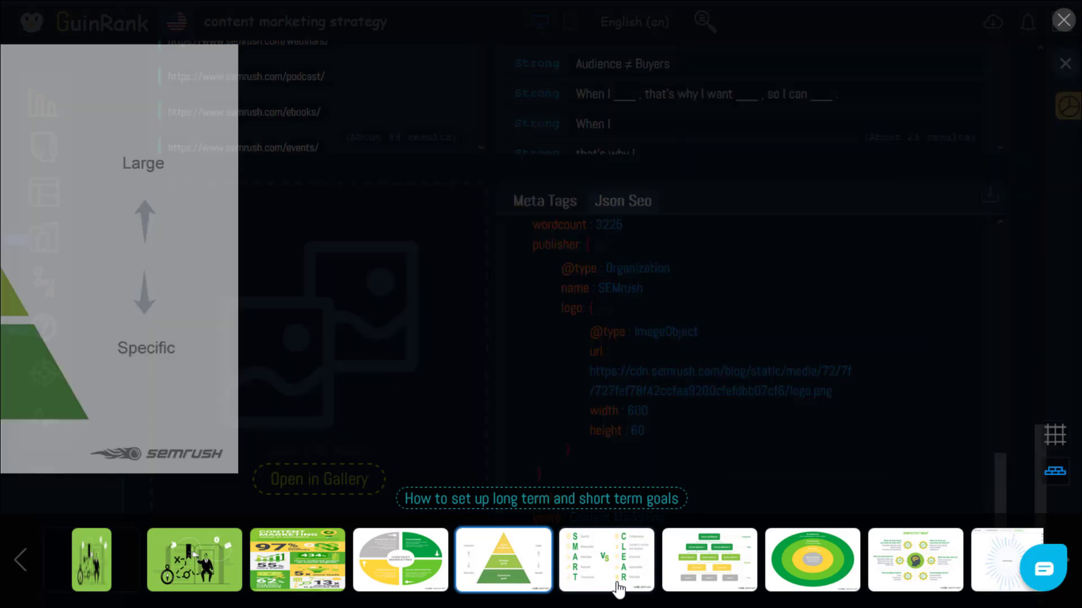
{"action": "left_click", "coordinate": [618, 589]}
{"action": "right_click", "coordinate": [557, 228]}
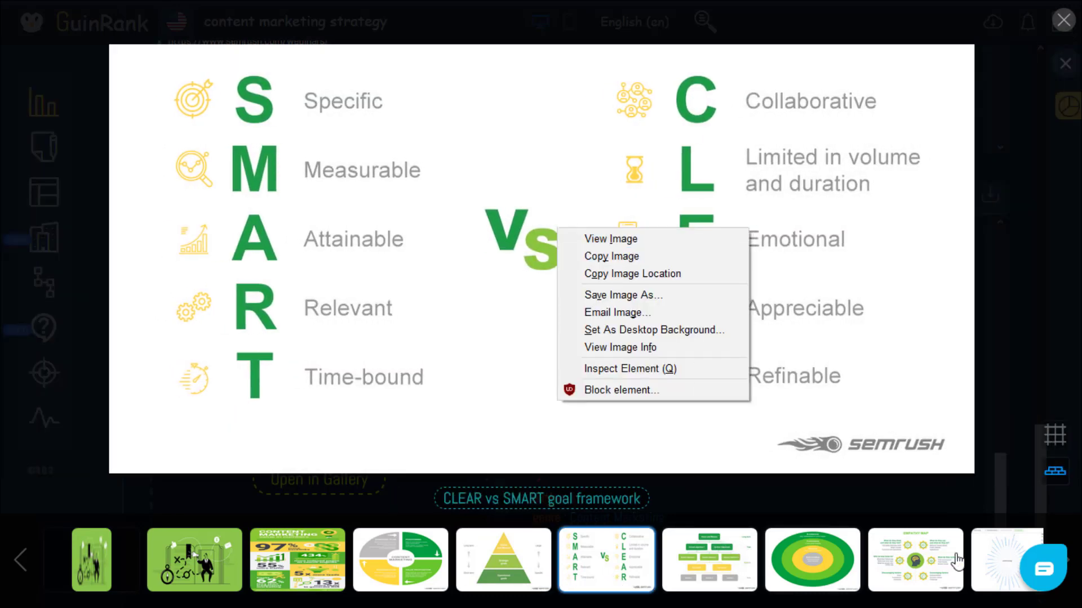
Show the Semrush gallery as a grid and look through all its images
{"action": "left_click", "coordinate": [1054, 435]}
{"action": "scroll", "coordinate": [742, 341], "scroll_direction": "down", "scroll_amount": 10}
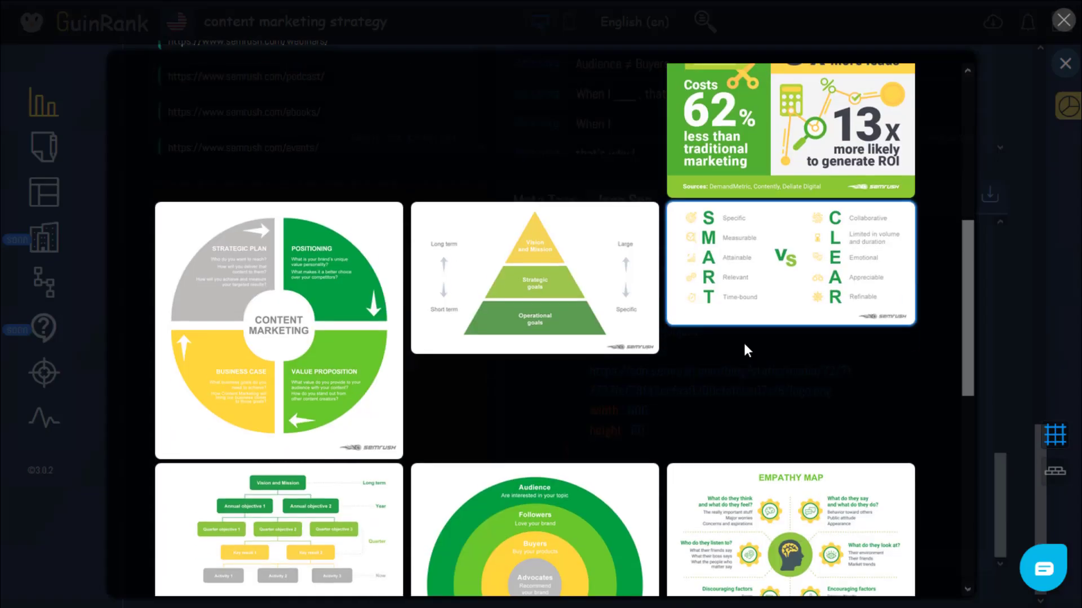
{"action": "scroll", "coordinate": [742, 341], "scroll_direction": "down", "scroll_amount": 3}
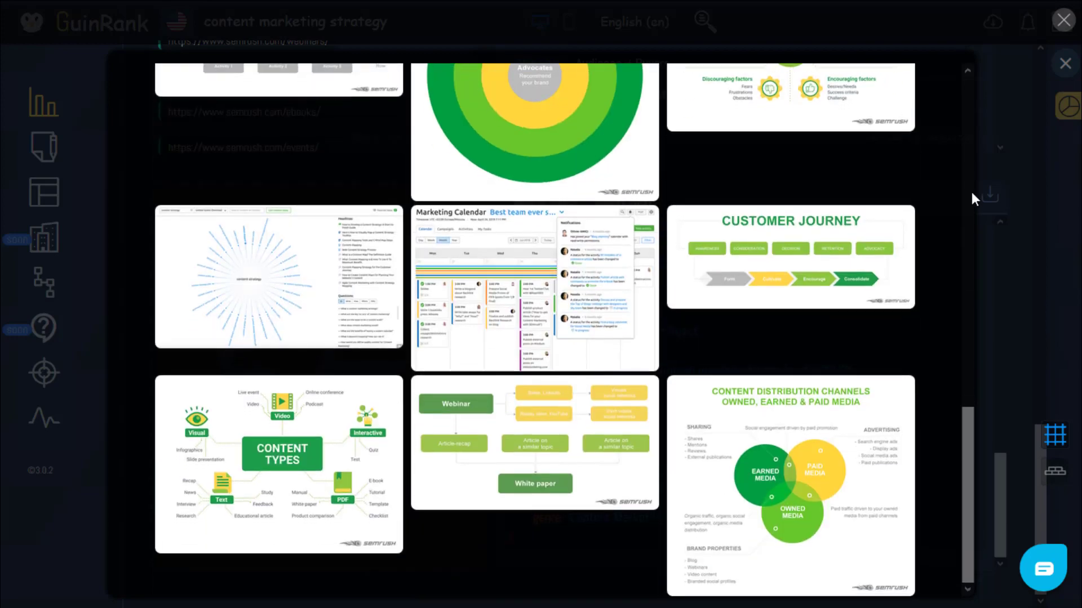
Close the Semrush image gallery and page details, and look through the remaining competitor results down to result 20
{"action": "left_click", "coordinate": [1063, 21]}
{"action": "left_click", "coordinate": [1064, 66]}
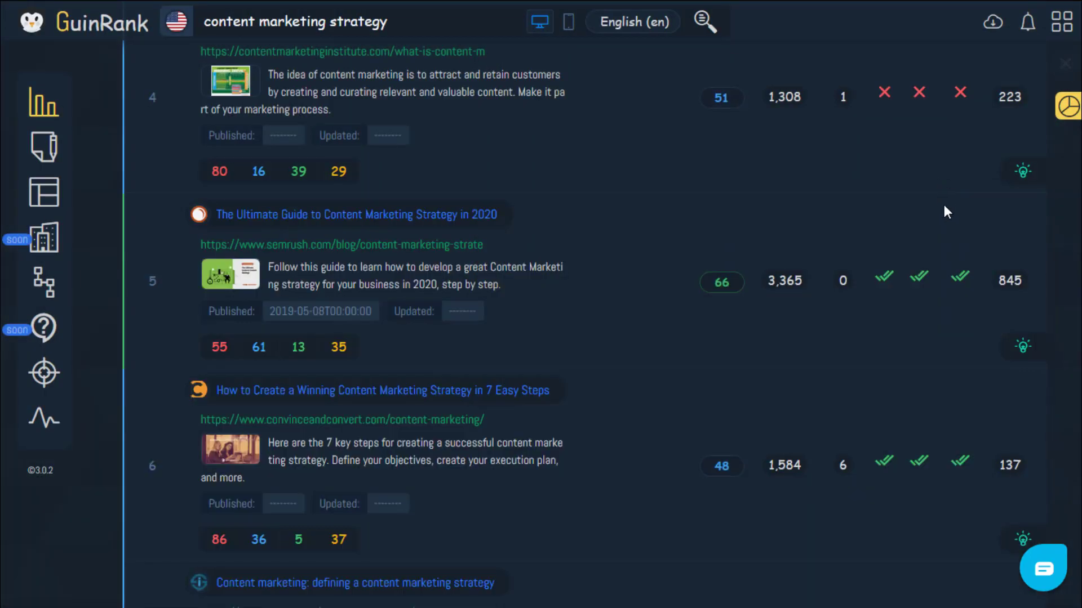
{"action": "scroll", "coordinate": [946, 207], "scroll_direction": "down", "scroll_amount": 10}
{"action": "scroll", "coordinate": [691, 228], "scroll_direction": "down", "scroll_amount": 20}
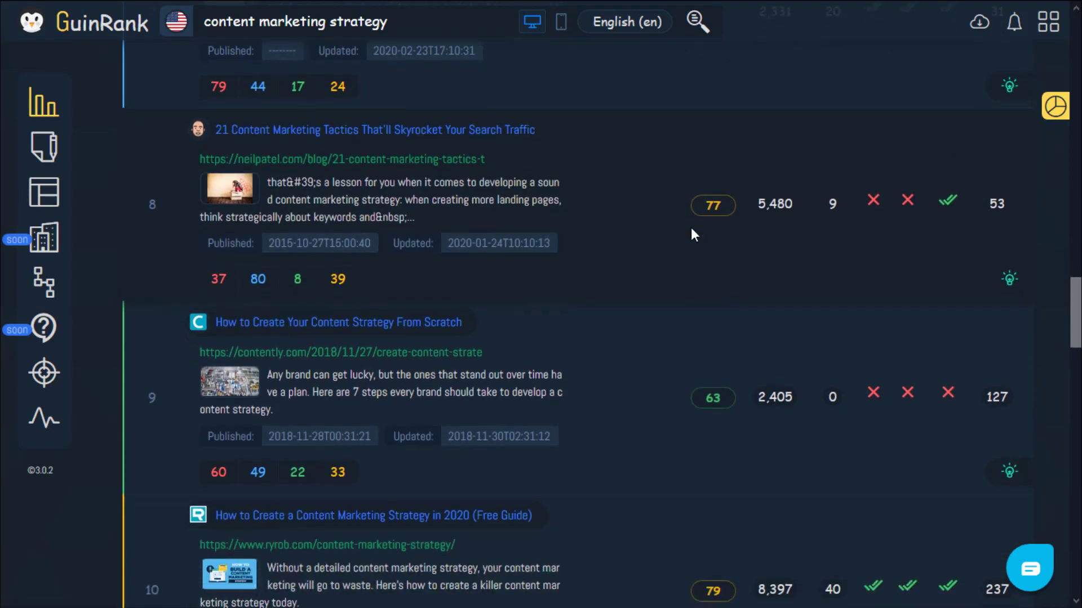
{"action": "scroll", "coordinate": [690, 235], "scroll_direction": "down", "scroll_amount": 6}
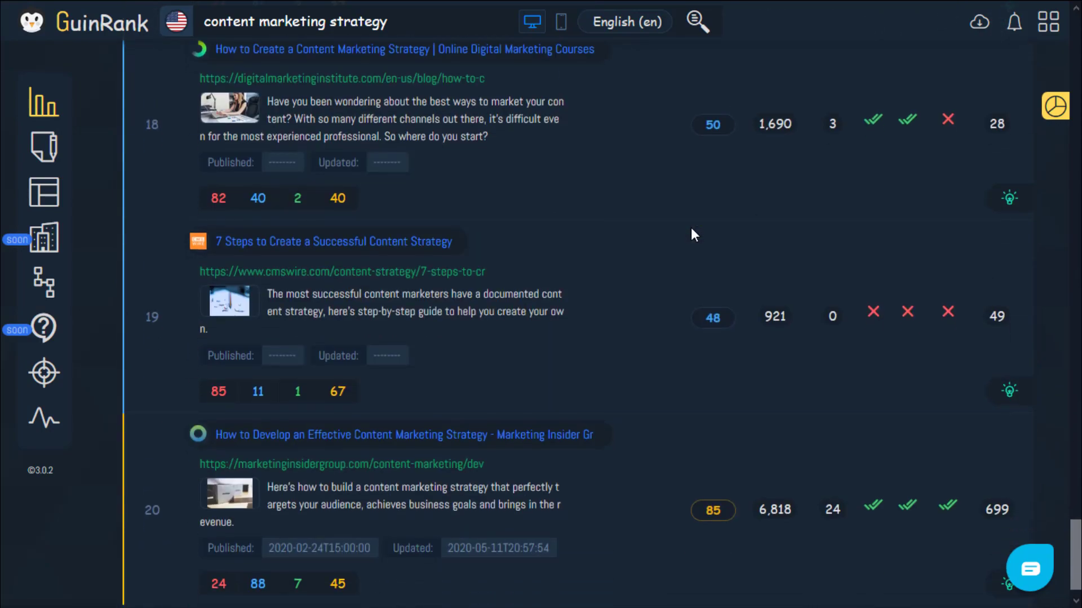
Go back through the competitor results to the Topic Competition and Standard Score overview at the start of the report
{"action": "scroll", "coordinate": [488, 572], "scroll_direction": "up", "scroll_amount": 15}
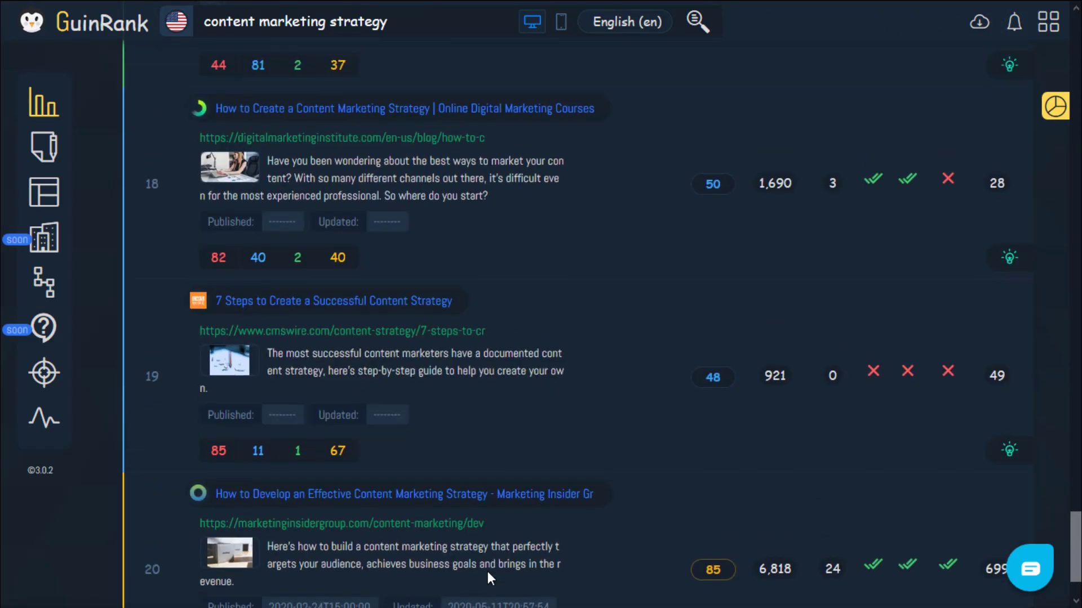
{"action": "scroll", "coordinate": [490, 569], "scroll_direction": "up", "scroll_amount": 8}
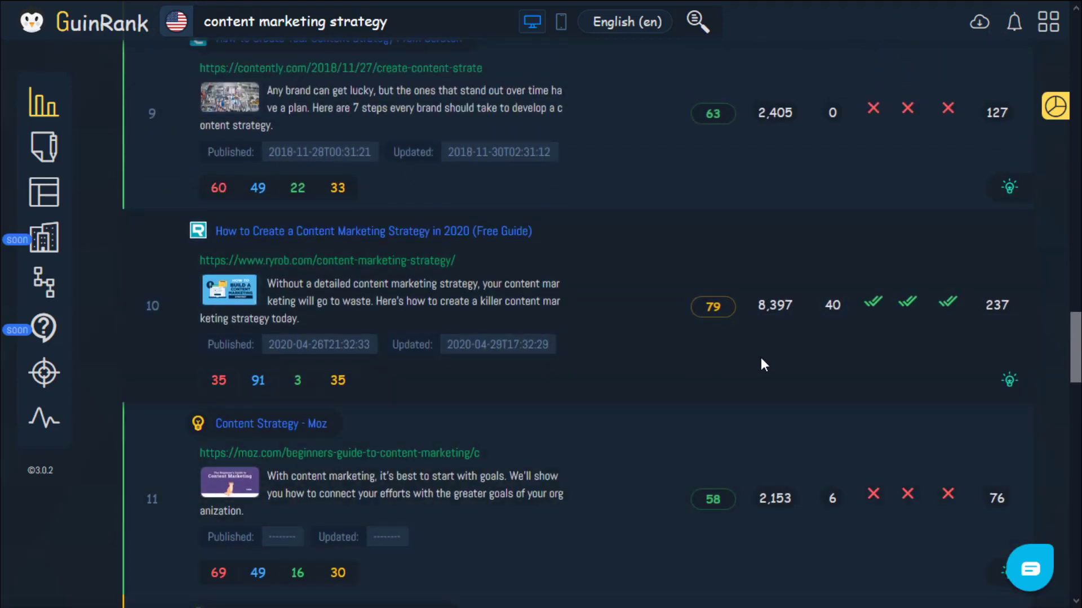
{"action": "scroll", "coordinate": [761, 360], "scroll_direction": "up", "scroll_amount": 15}
{"action": "scroll", "coordinate": [760, 364], "scroll_direction": "up", "scroll_amount": 20}
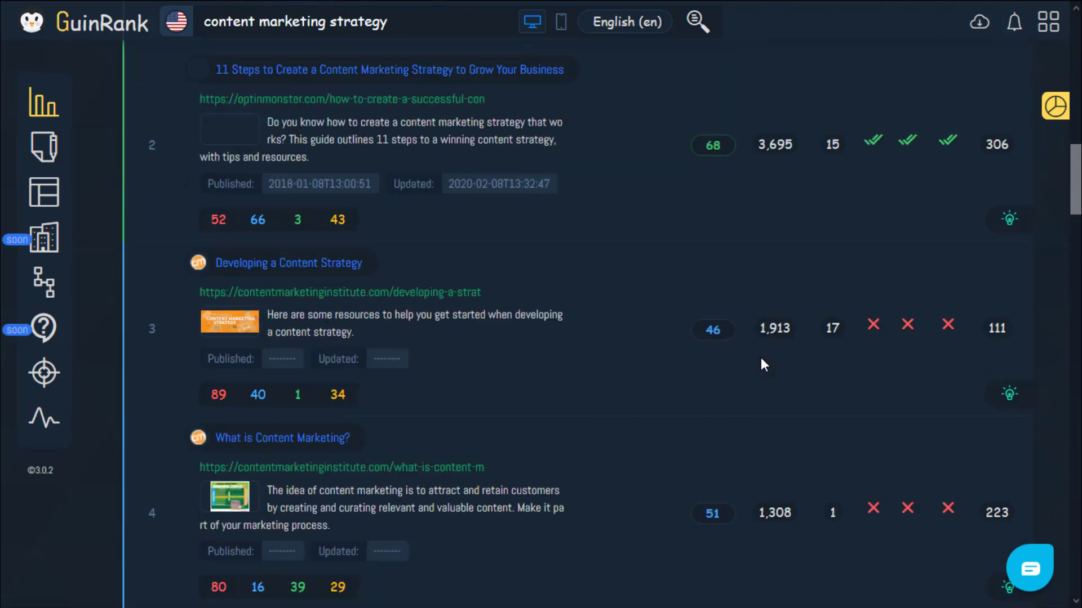
{"action": "scroll", "coordinate": [760, 357], "scroll_direction": "up", "scroll_amount": 5}
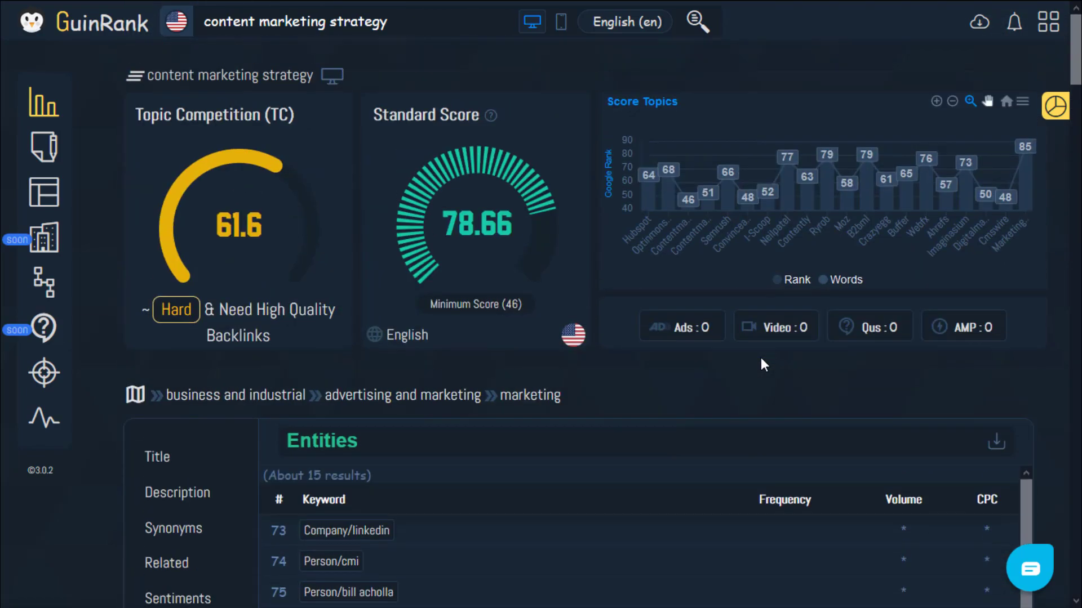